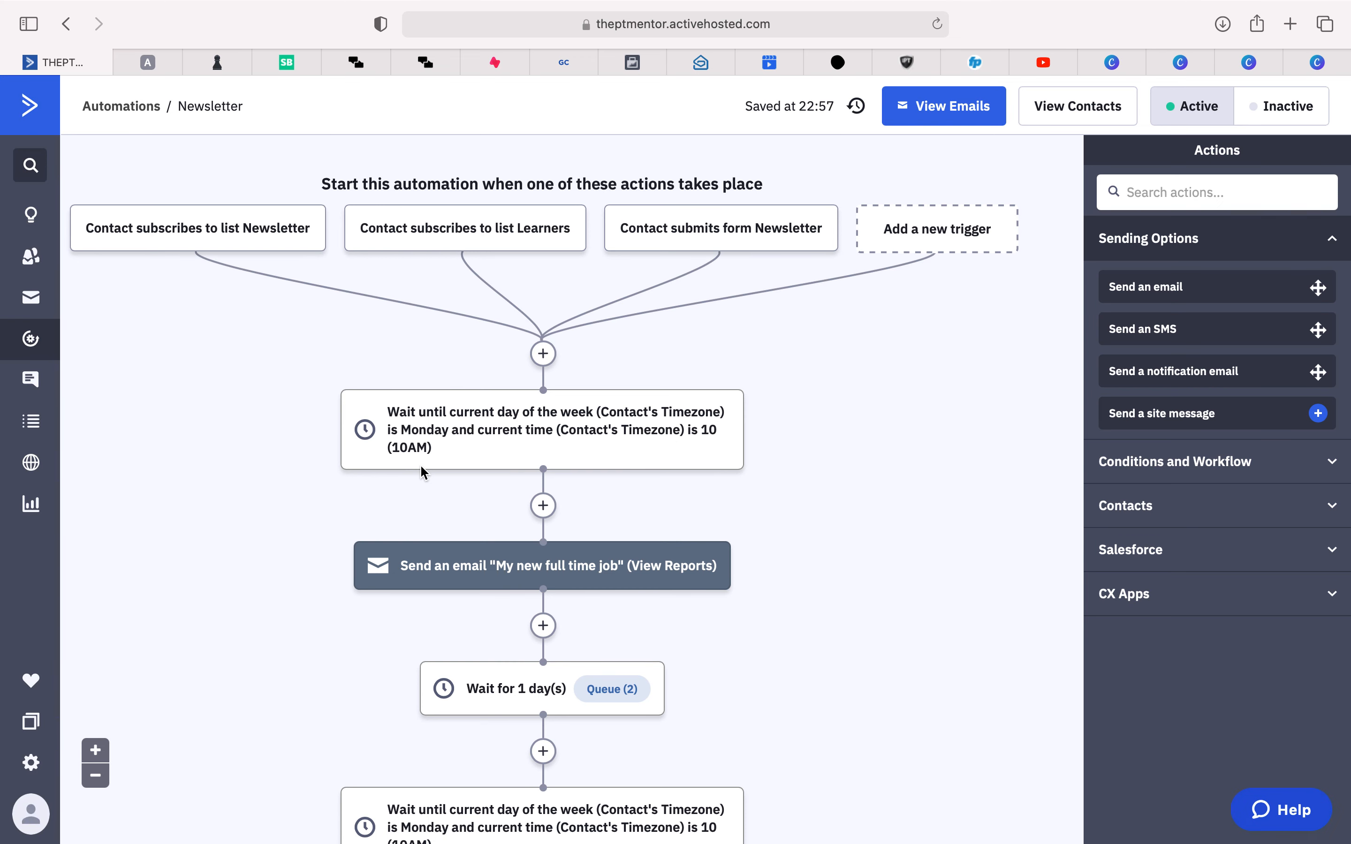
Step: Review the Newsletter automation's triggers and its first emails with the one-day and Monday 10 AM waits between them
{"action": "mouse_move", "coordinate": [161, 254]}
{"action": "mouse_move", "coordinate": [459, 439]}
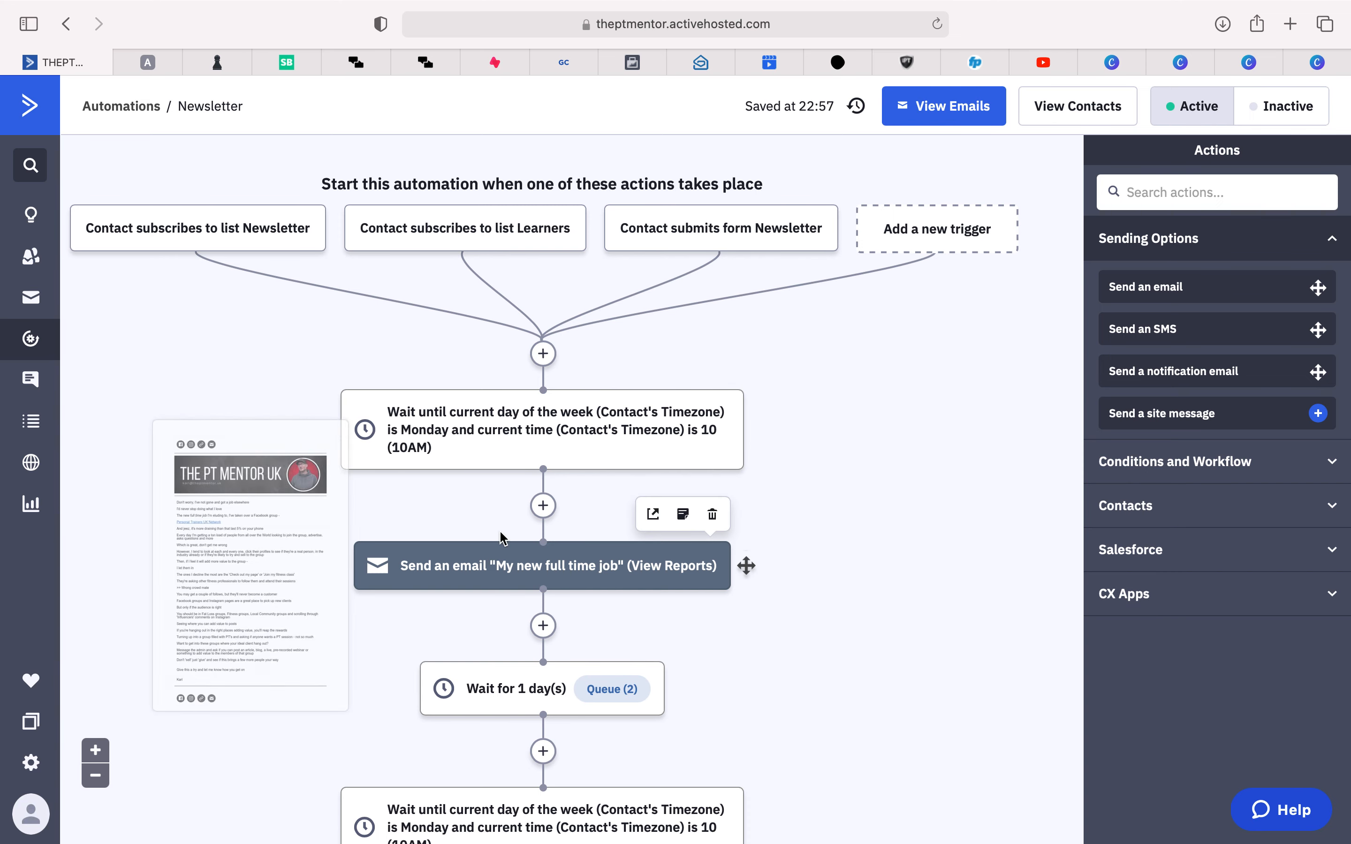
{"action": "scroll", "coordinate": [829, 612], "scroll_direction": "down", "scroll_amount": 5}
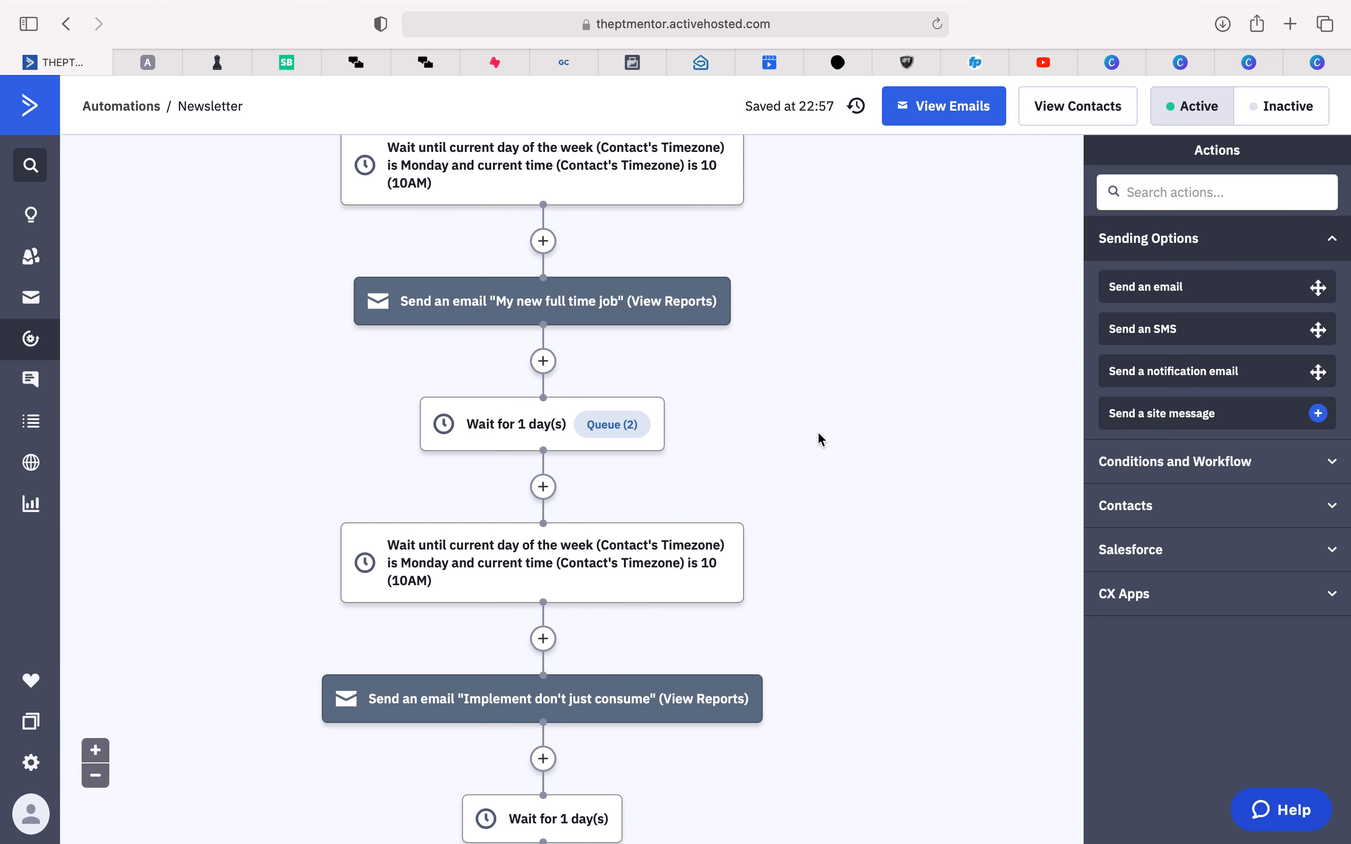
{"action": "scroll", "coordinate": [817, 431], "scroll_direction": "up", "scroll_amount": 1}
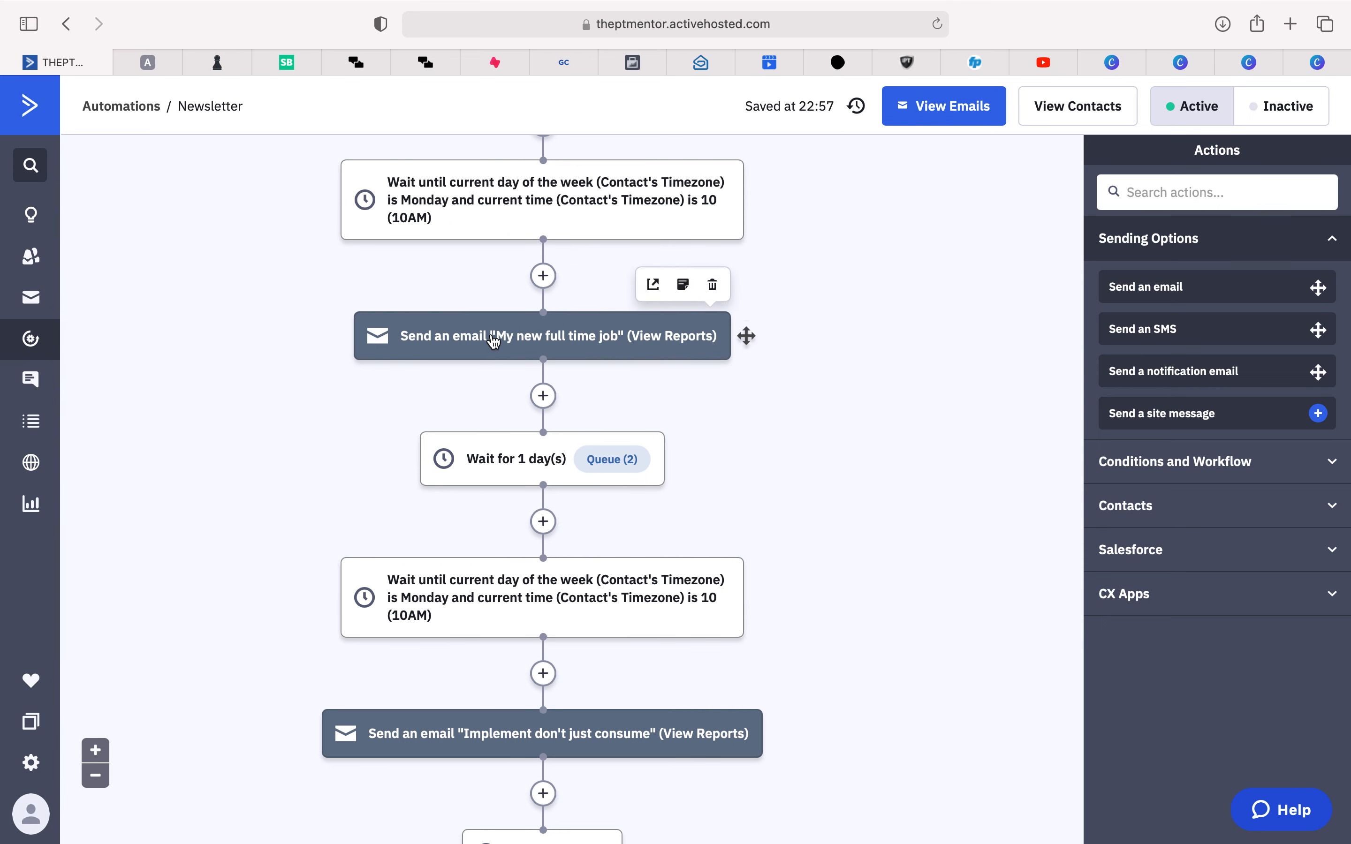
{"action": "mouse_move", "coordinate": [491, 337]}
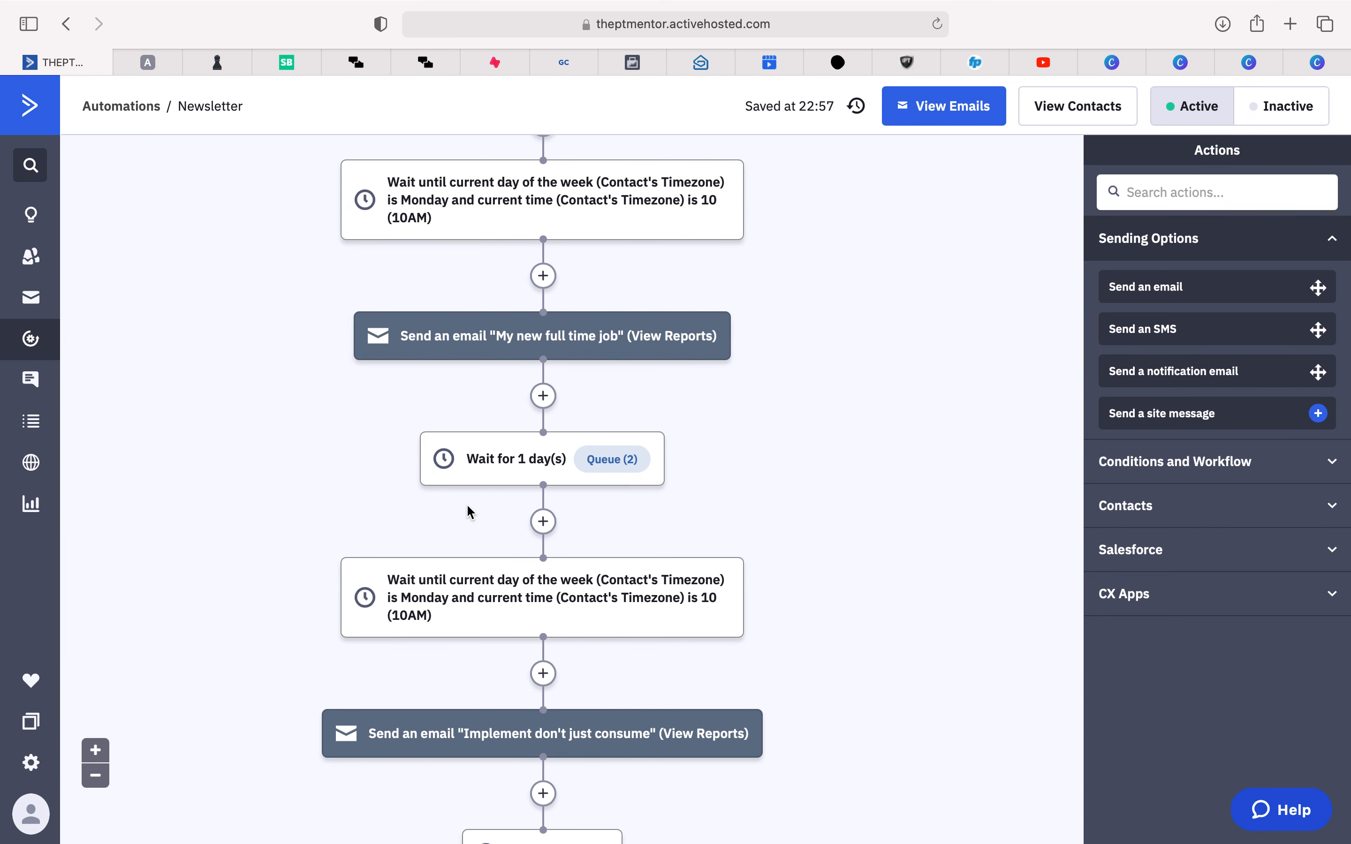
{"action": "mouse_move", "coordinate": [461, 597]}
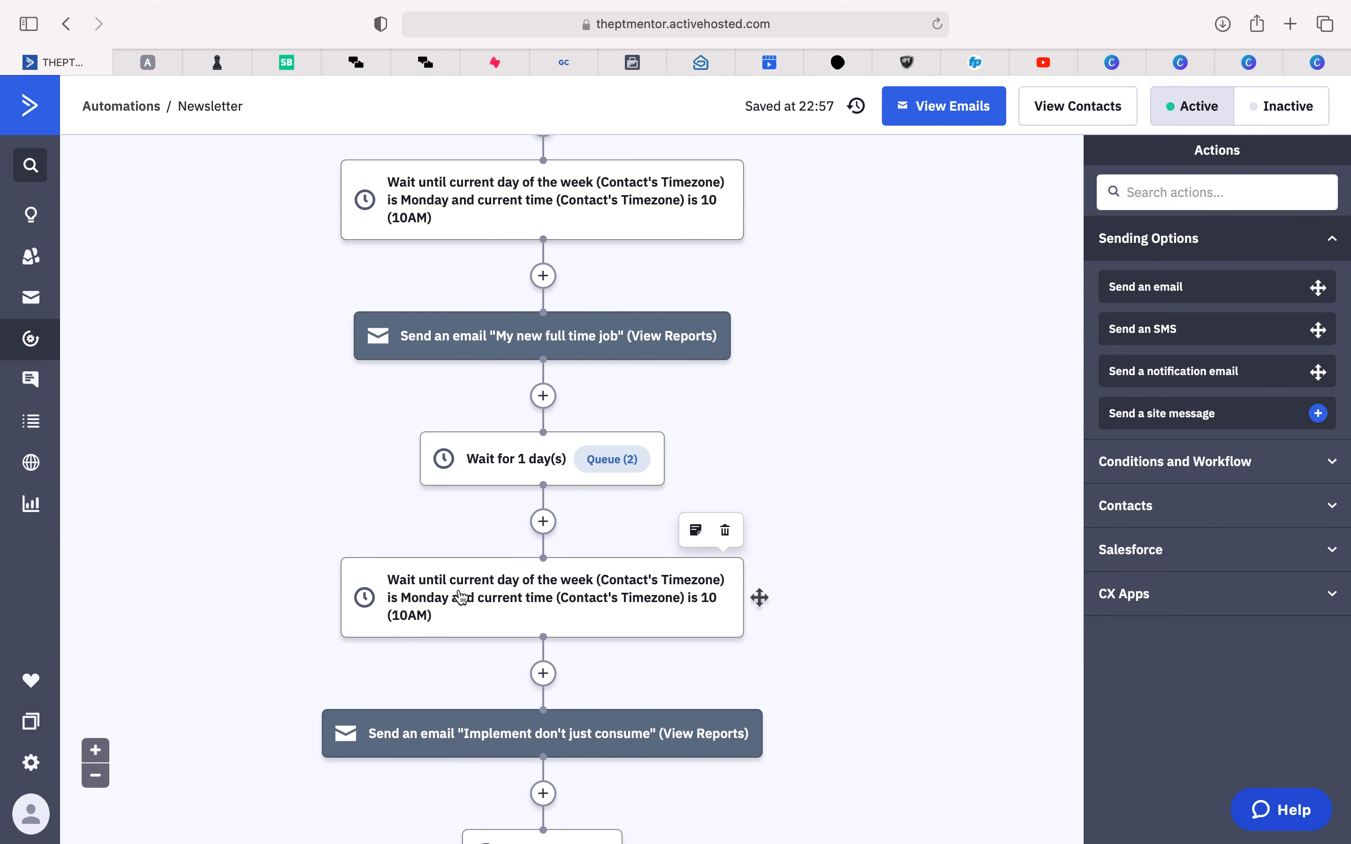
{"action": "scroll", "coordinate": [558, 614], "scroll_direction": "down", "scroll_amount": 3}
{"action": "mouse_move", "coordinate": [512, 637]}
{"action": "scroll", "coordinate": [512, 636], "scroll_direction": "down", "scroll_amount": 3}
{"action": "mouse_move", "coordinate": [519, 595]}
{"action": "scroll", "coordinate": [528, 594], "scroll_direction": "down", "scroll_amount": 3}
{"action": "mouse_move", "coordinate": [431, 551]}
{"action": "mouse_move", "coordinate": [478, 690]}
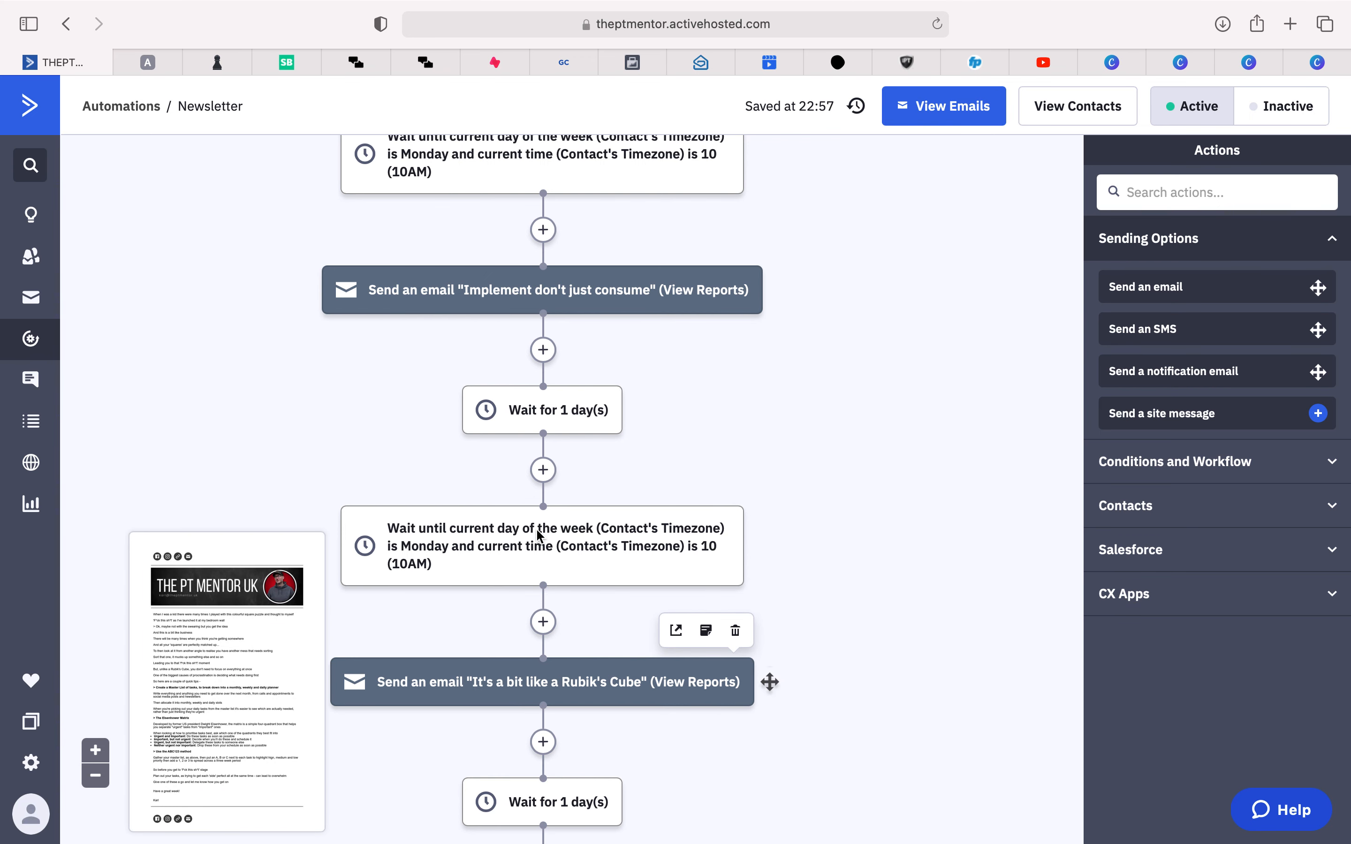
{"action": "mouse_move", "coordinate": [525, 410]}
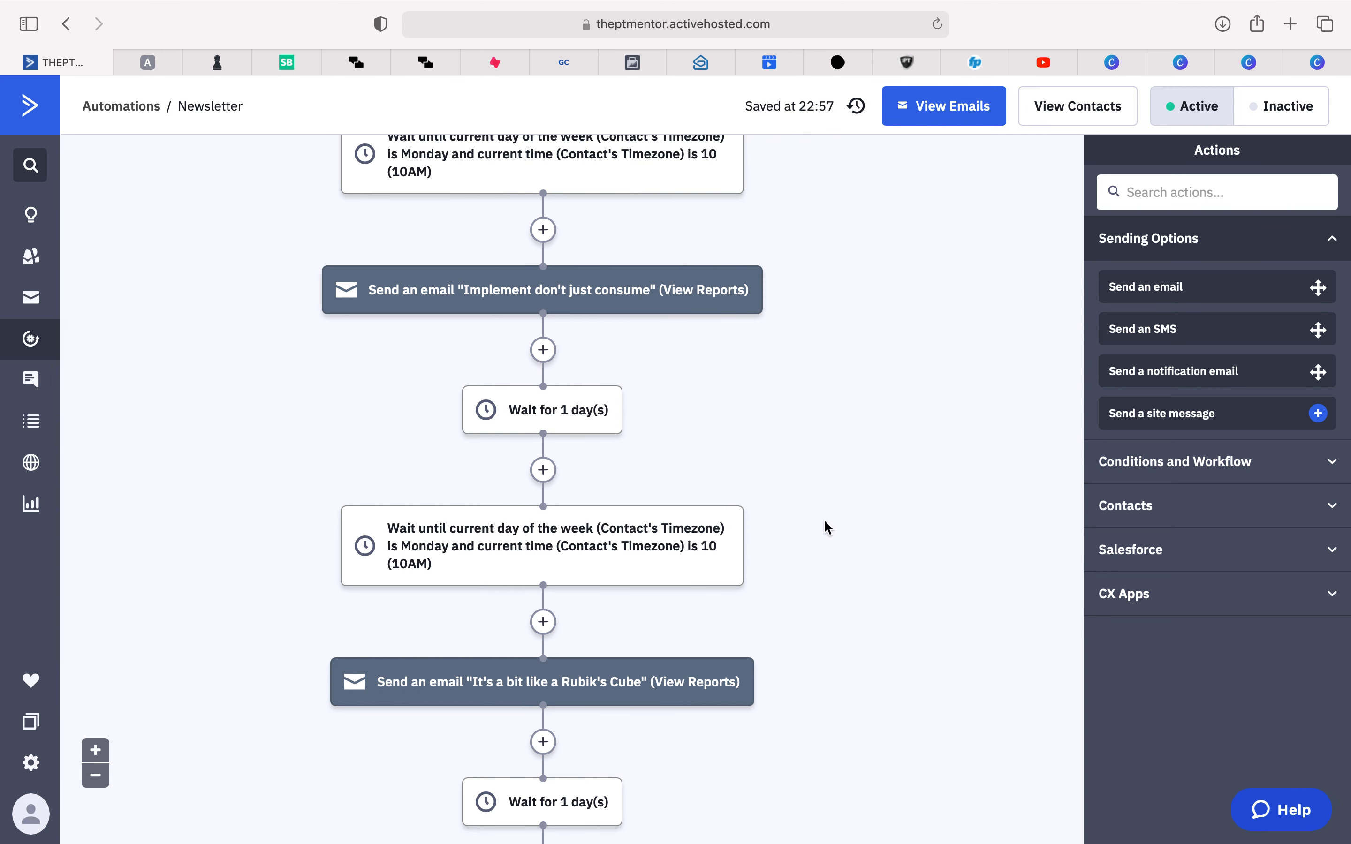
Step: Review the rest of the automation, including the two skip goals, down to the final wait after the "Happiest Man in Hertford" email
{"action": "scroll", "coordinate": [826, 528], "scroll_direction": "down", "scroll_amount": 2}
{"action": "scroll", "coordinate": [826, 526], "scroll_direction": "down", "scroll_amount": 10}
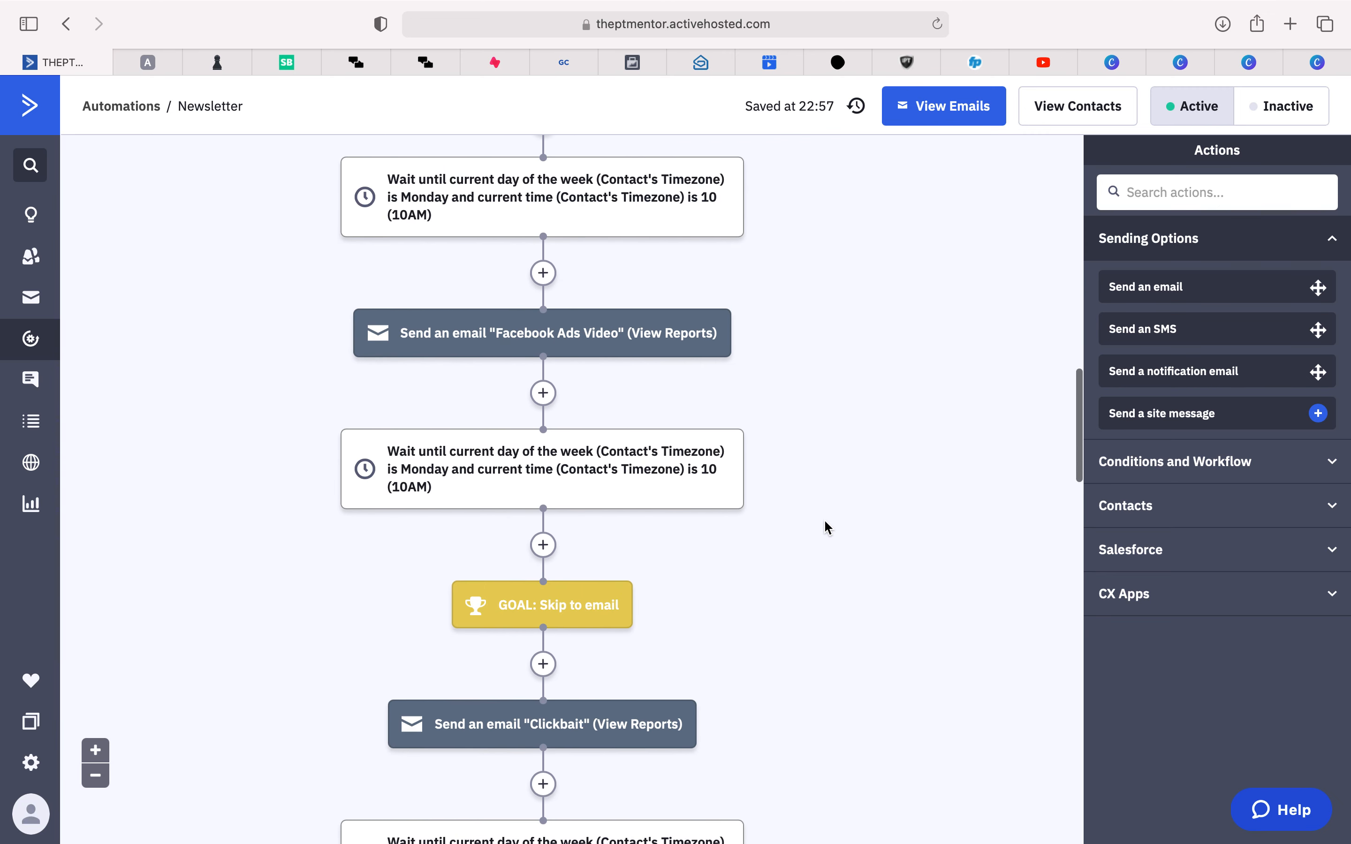
{"action": "mouse_move", "coordinate": [541, 514]}
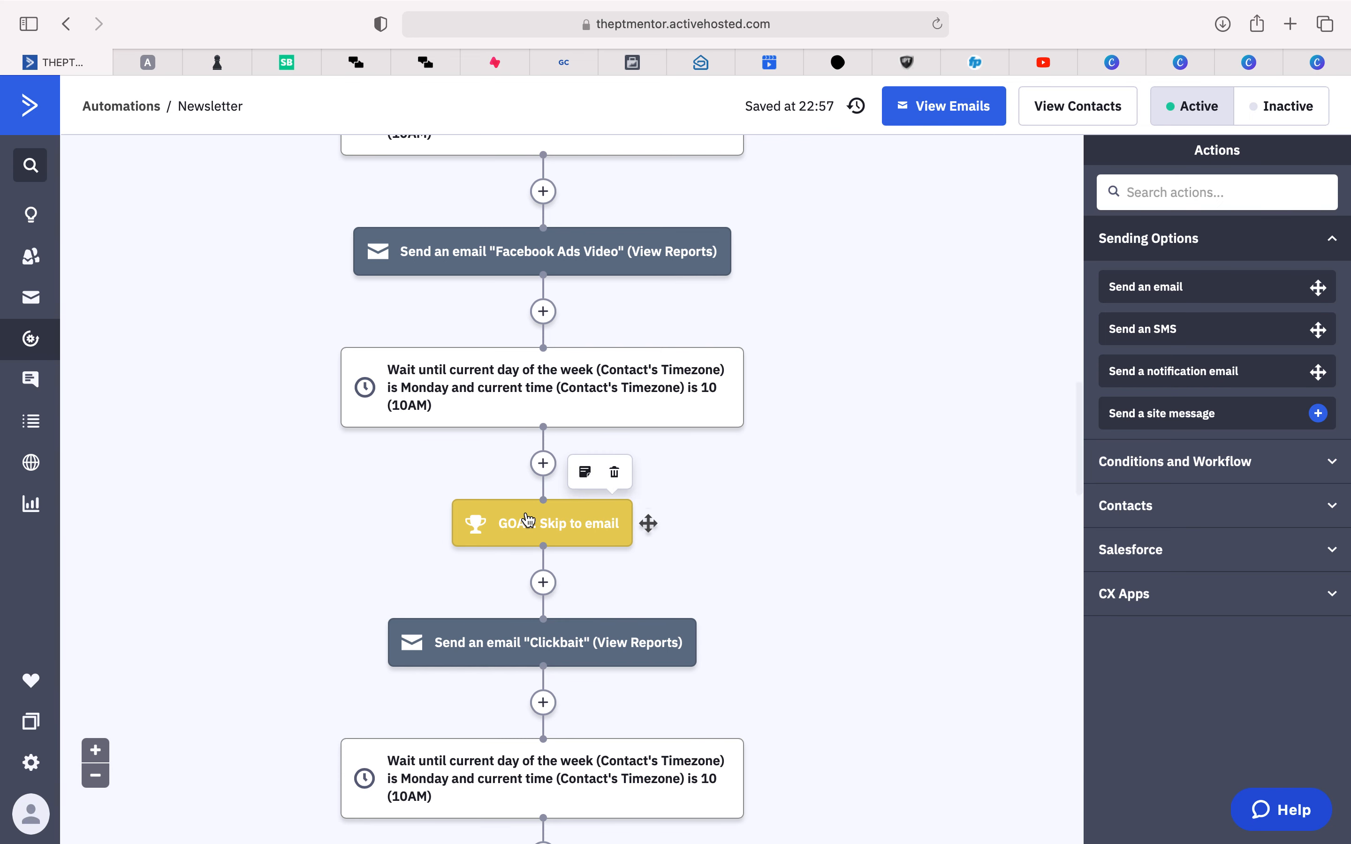
{"action": "mouse_move", "coordinate": [469, 380]}
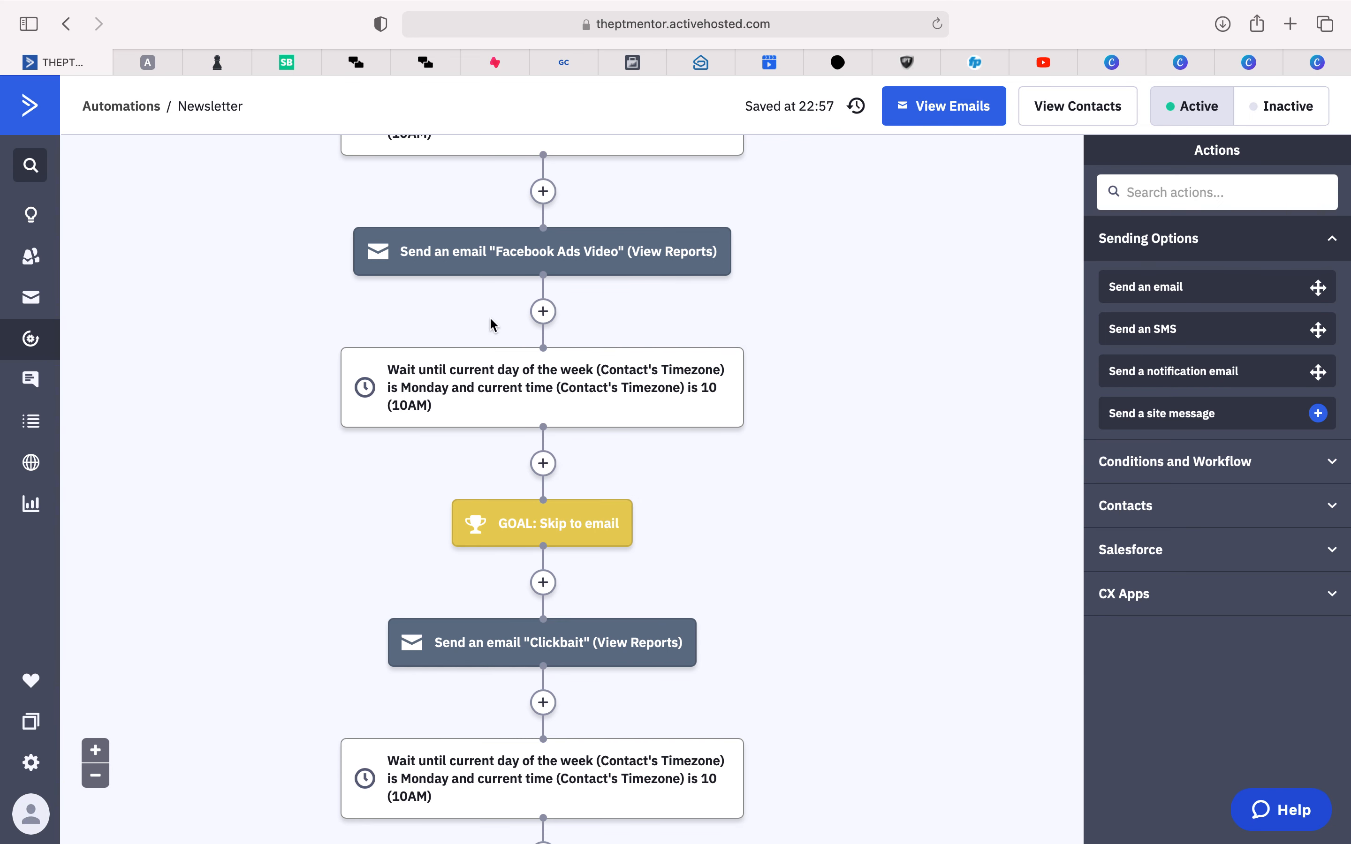
{"action": "mouse_move", "coordinate": [541, 381]}
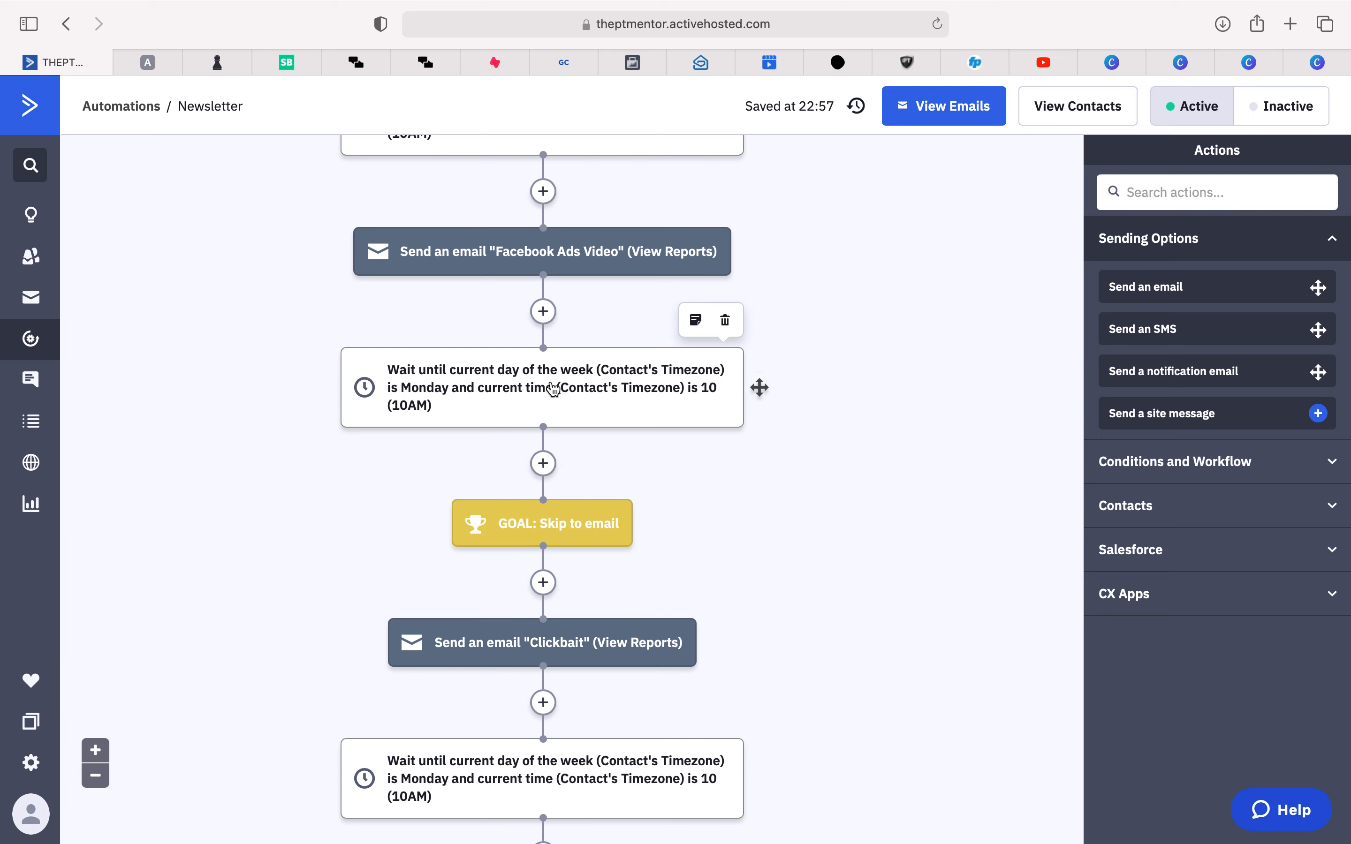
{"action": "mouse_move", "coordinate": [557, 627]}
{"action": "scroll", "coordinate": [748, 592], "scroll_direction": "down", "scroll_amount": 3}
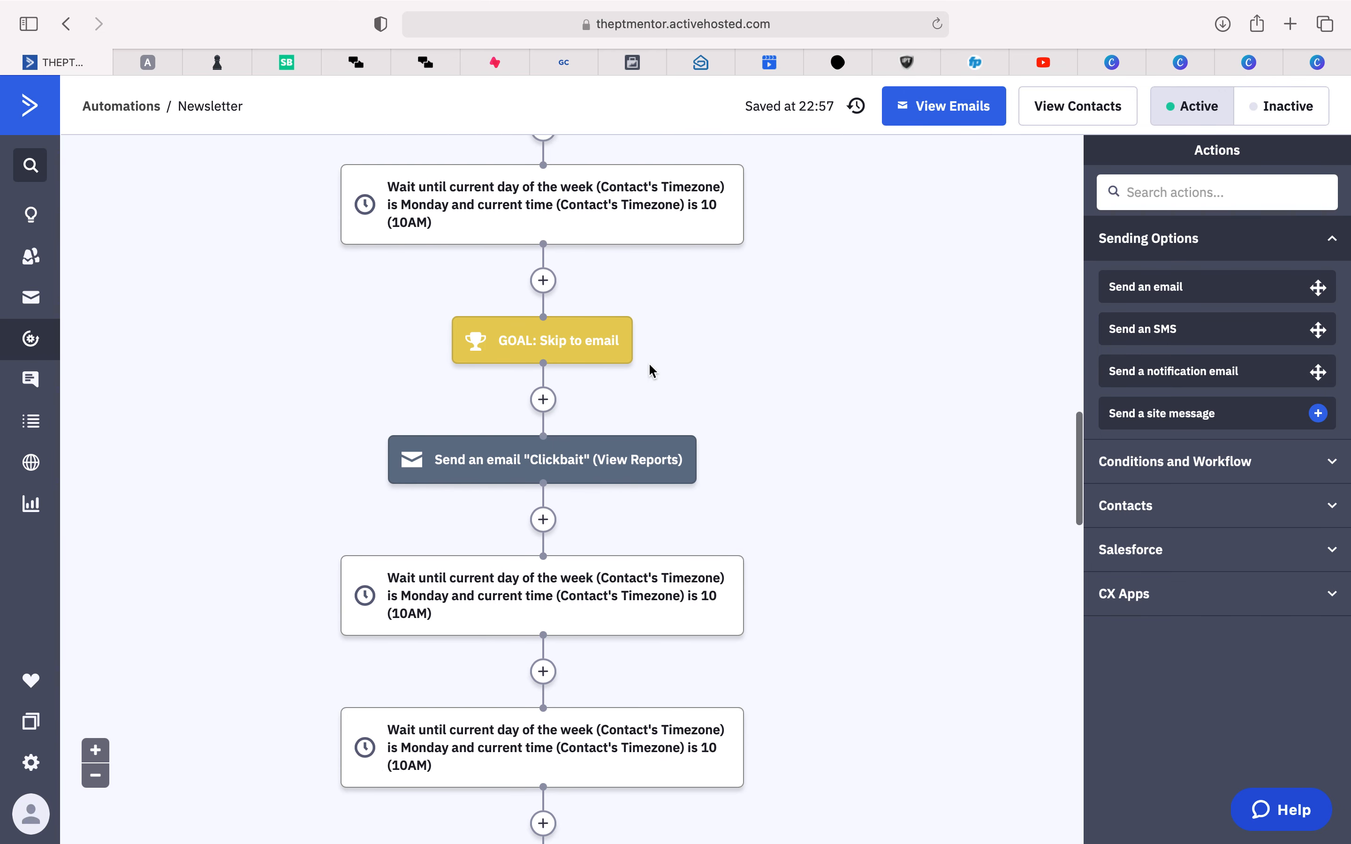
{"action": "scroll", "coordinate": [863, 410], "scroll_direction": "down", "scroll_amount": 10}
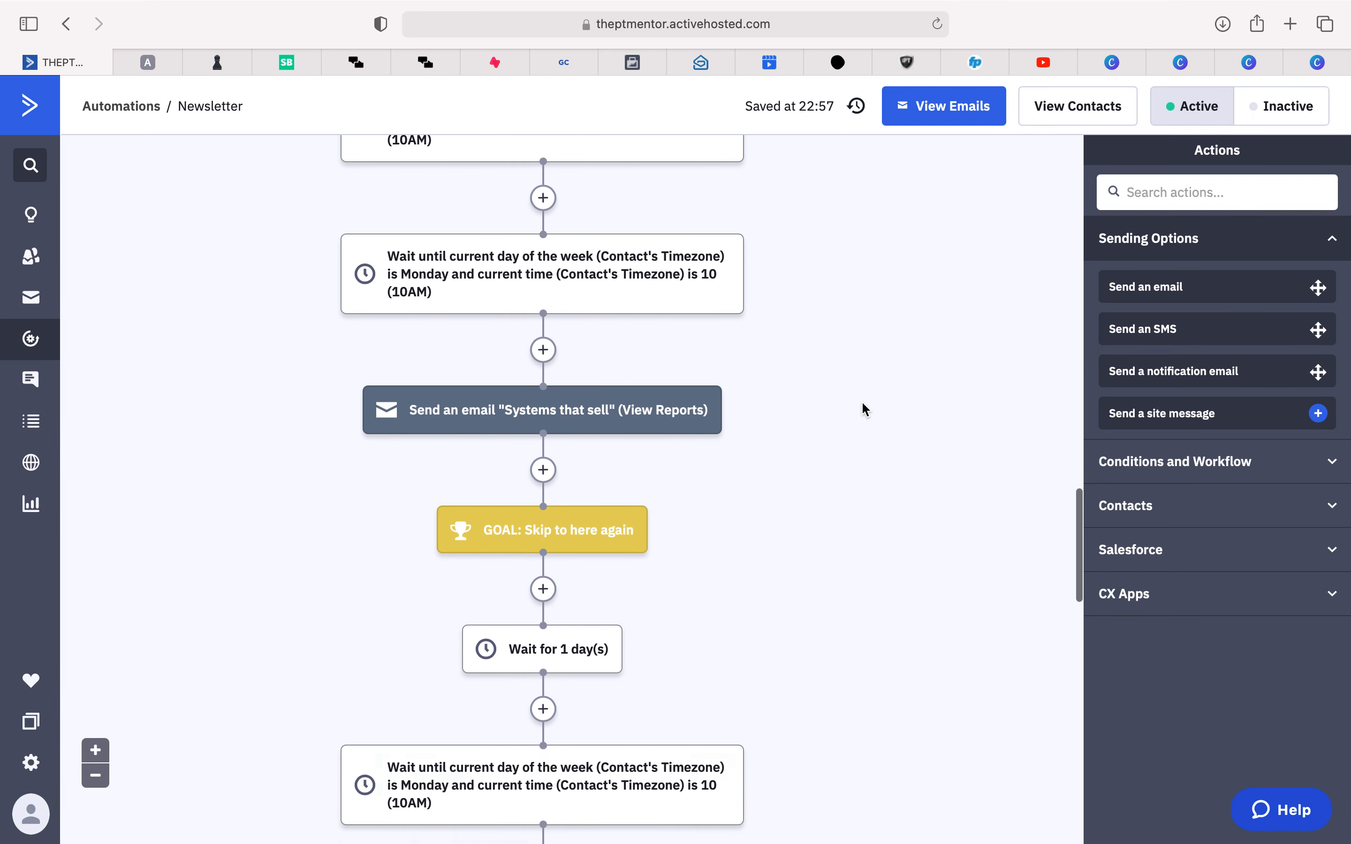
{"action": "mouse_move", "coordinate": [615, 333]}
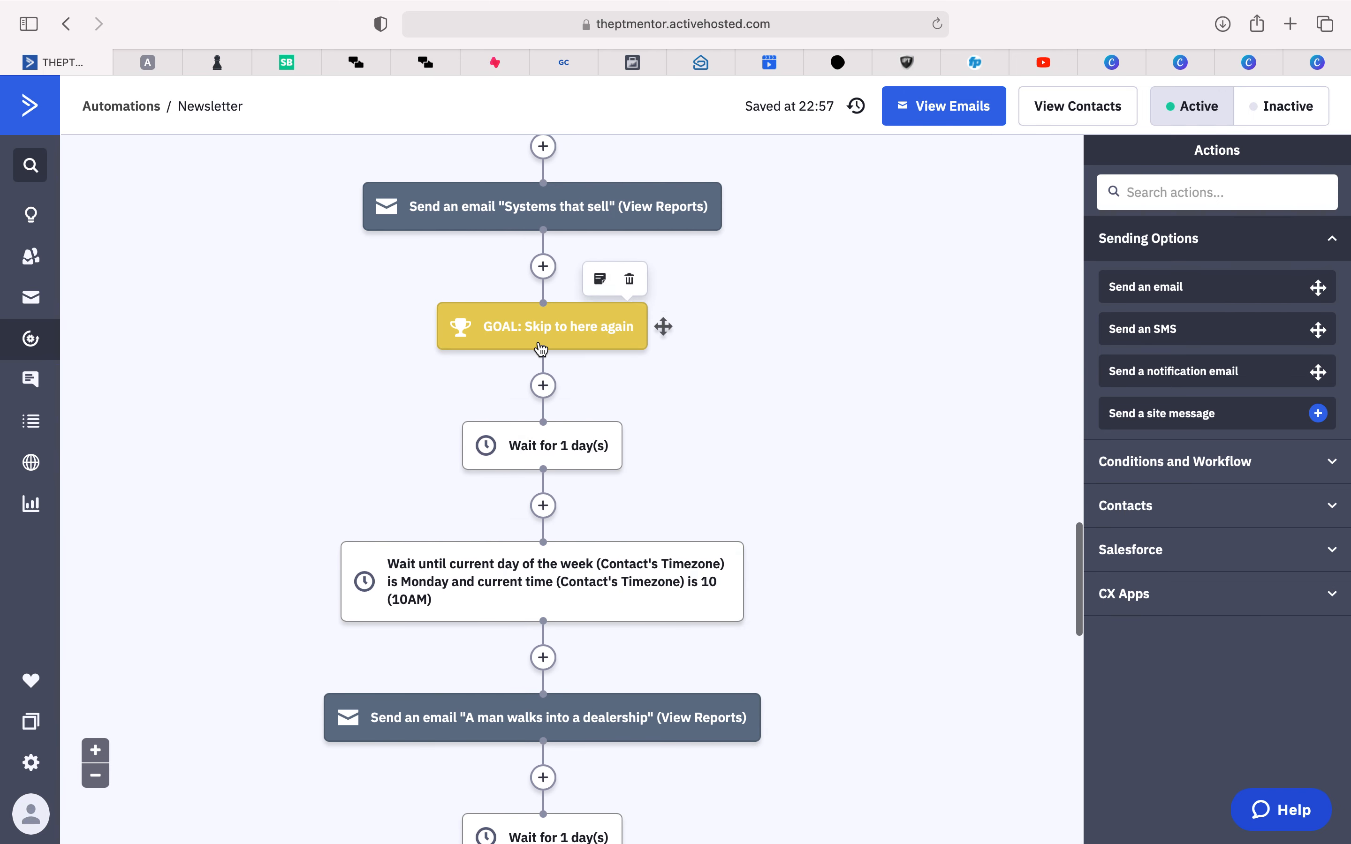
{"action": "mouse_move", "coordinate": [552, 551]}
{"action": "scroll", "coordinate": [760, 551], "scroll_direction": "down", "scroll_amount": 12}
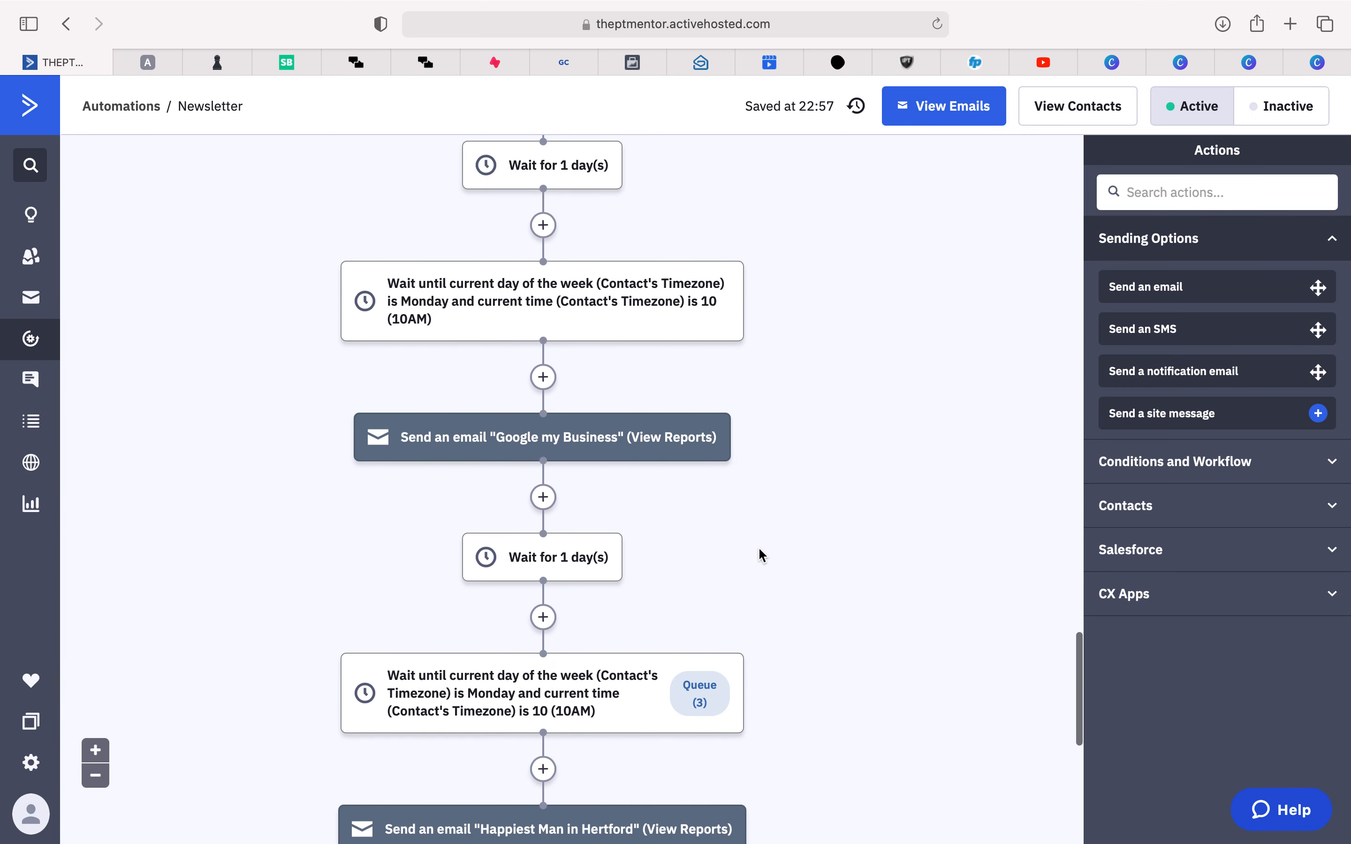
{"action": "scroll", "coordinate": [759, 549], "scroll_direction": "down", "scroll_amount": 4}
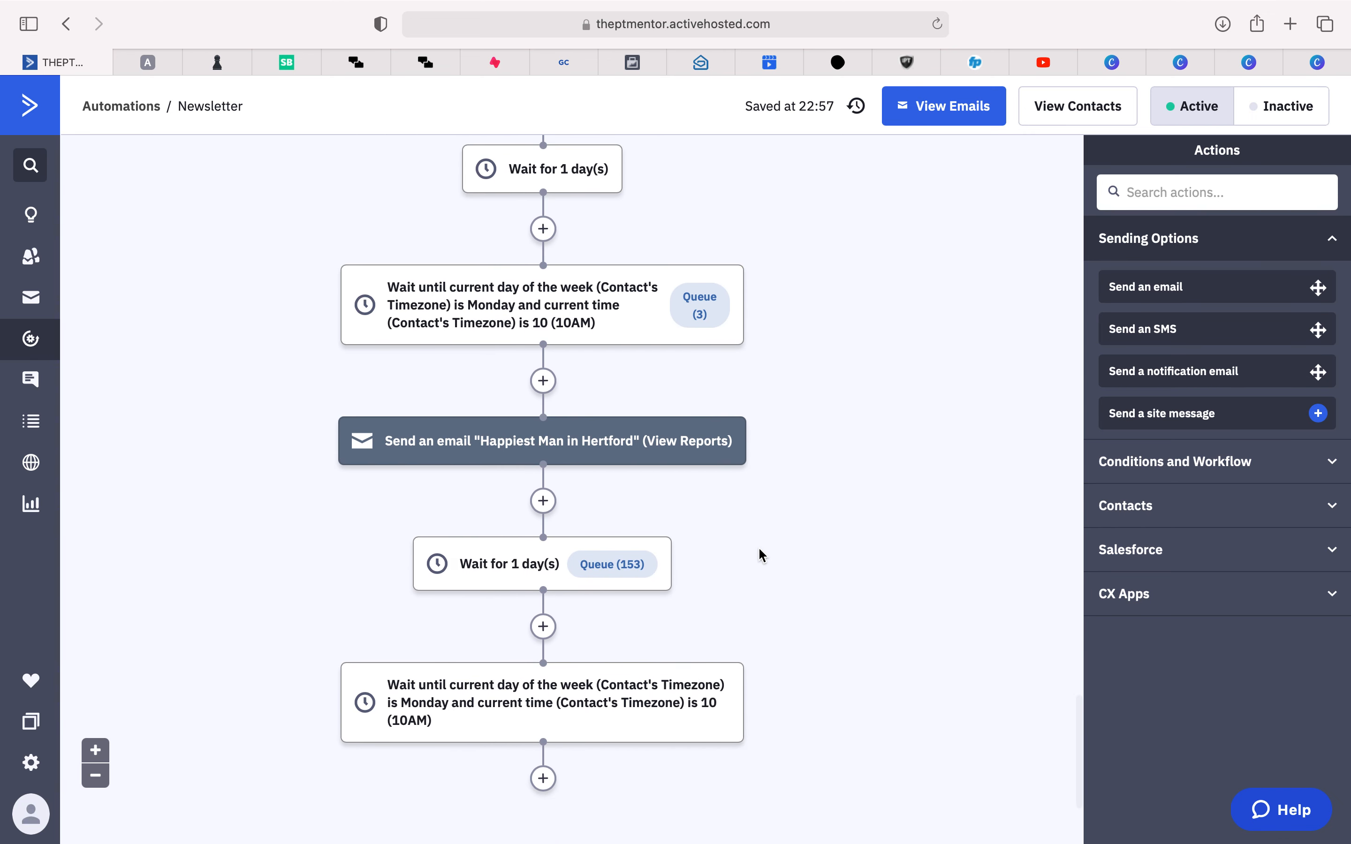
{"action": "scroll", "coordinate": [758, 546], "scroll_direction": "down", "scroll_amount": 2}
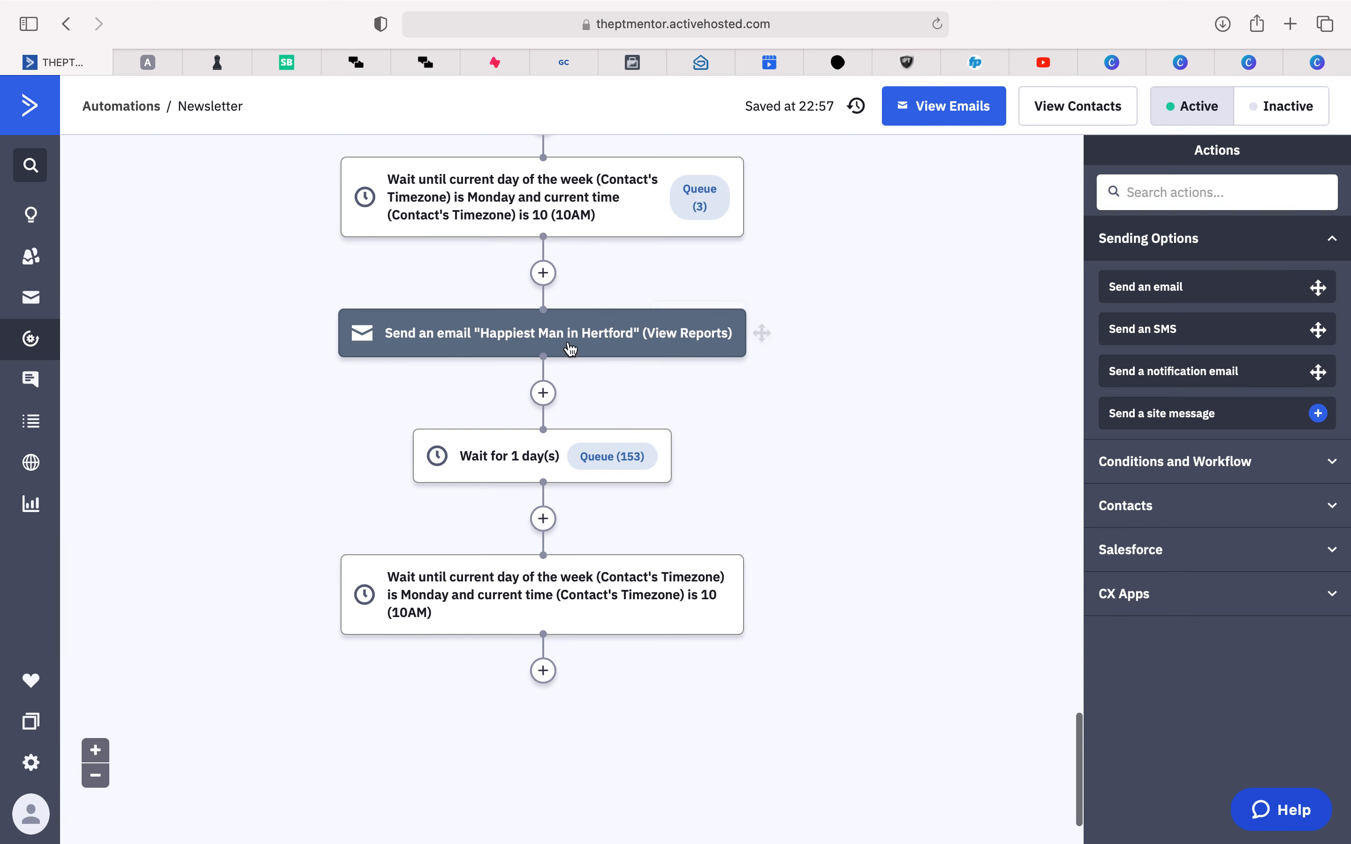
{"action": "mouse_move", "coordinate": [542, 343]}
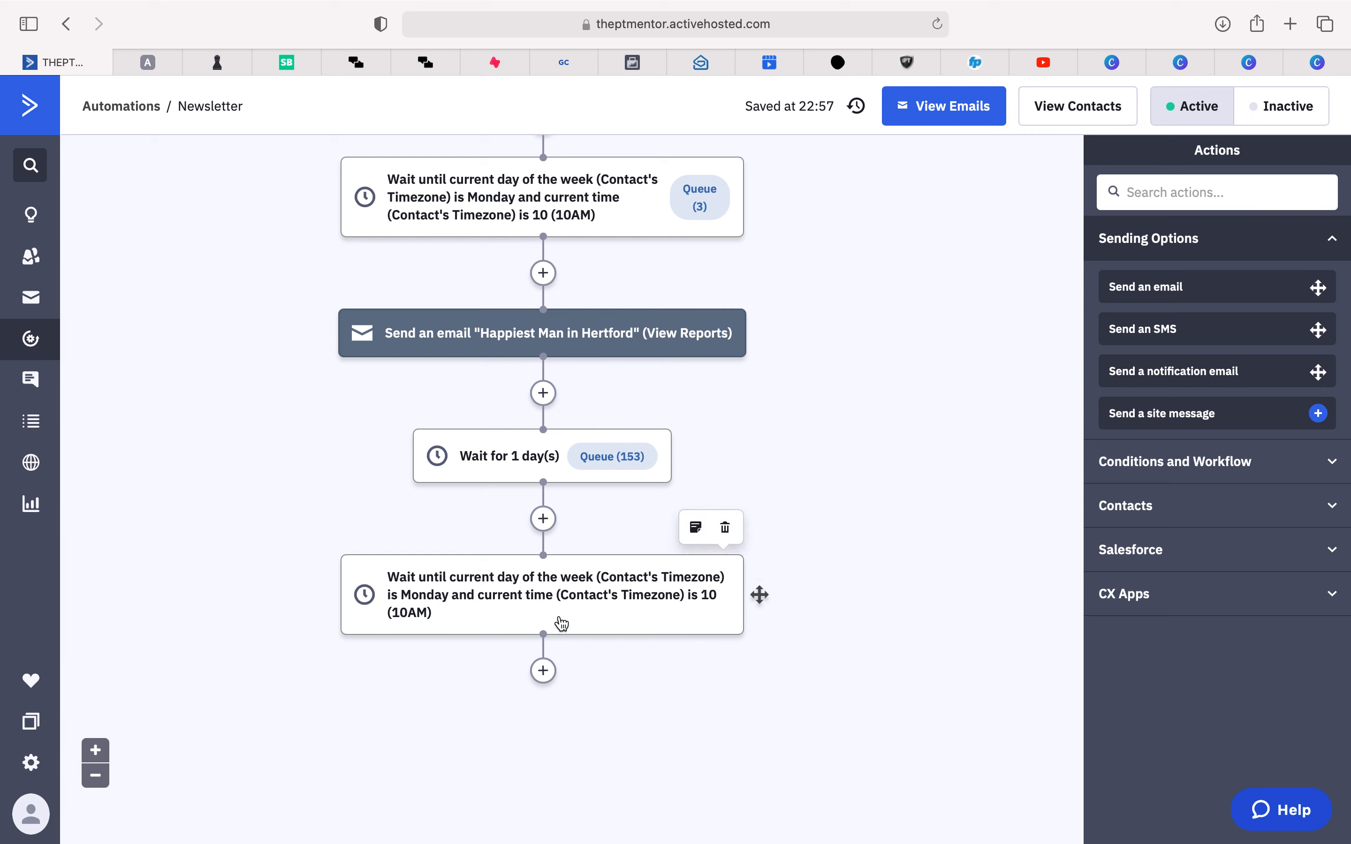
Step: Trace the sequence back from the last email to "My new full time job" and recheck the waits before "Implement don't just consume"
{"action": "scroll", "coordinate": [561, 624], "scroll_direction": "up", "scroll_amount": 5}
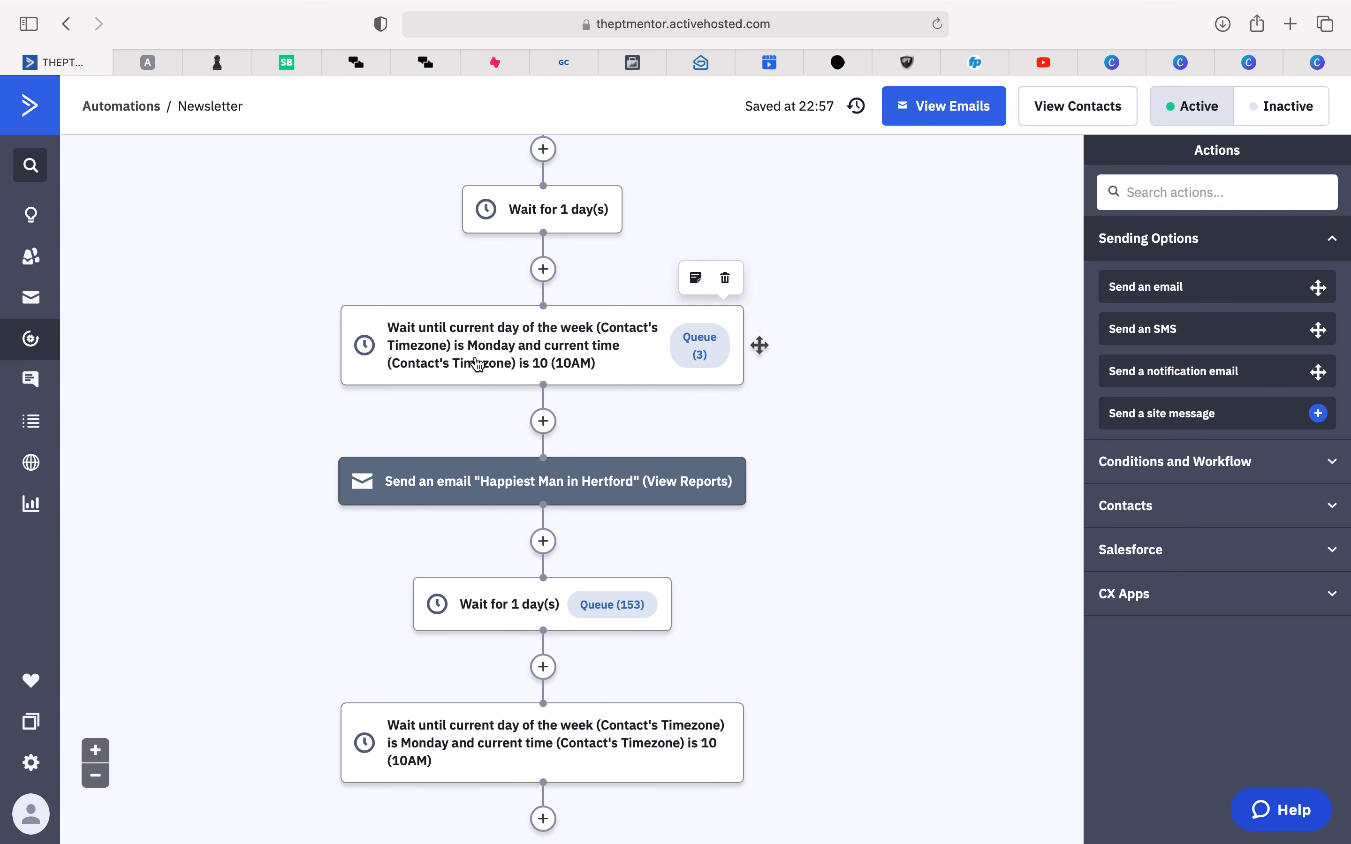
{"action": "mouse_move", "coordinate": [603, 487]}
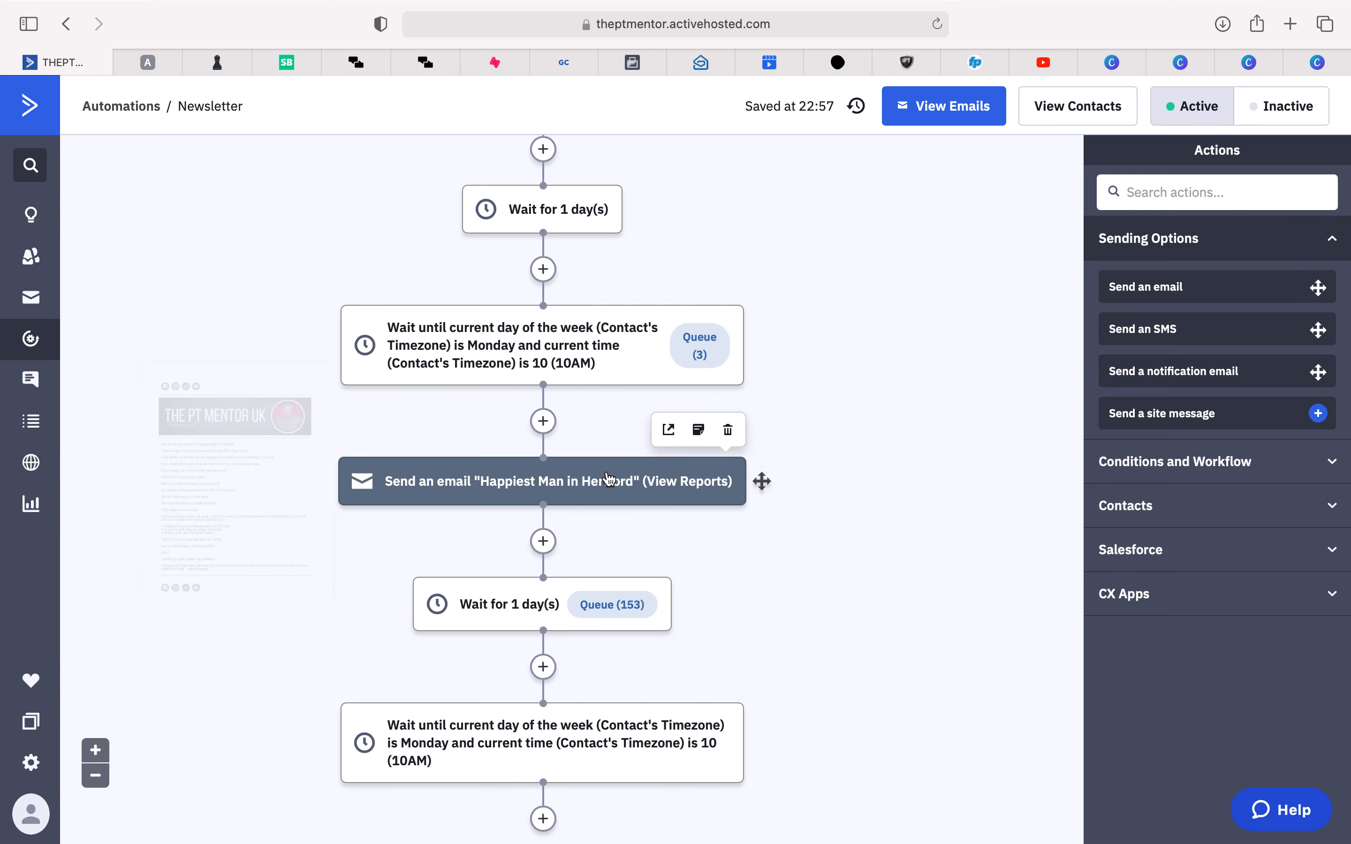
{"action": "scroll", "coordinate": [936, 384], "scroll_direction": "up", "scroll_amount": 15}
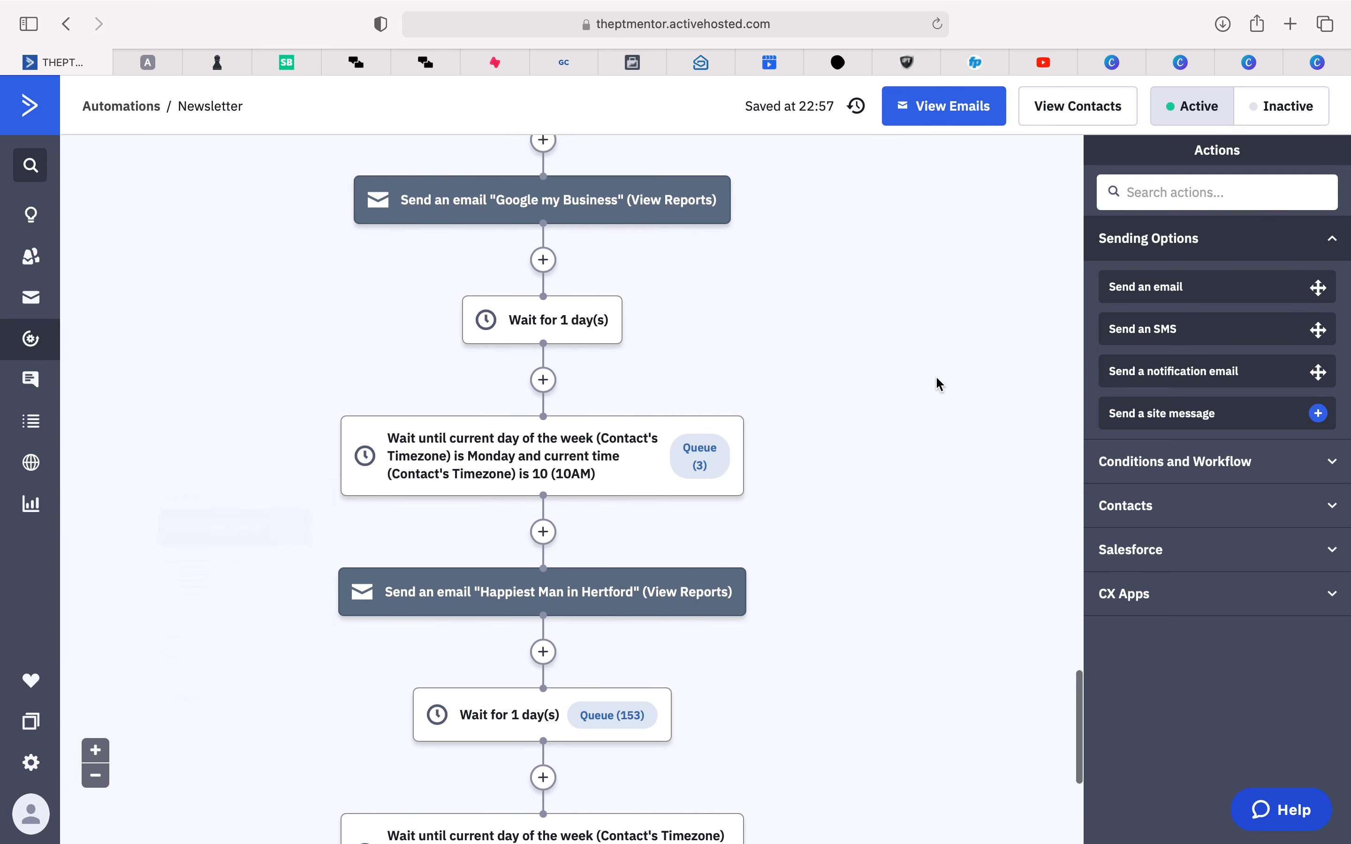
{"action": "scroll", "coordinate": [937, 385], "scroll_direction": "up", "scroll_amount": 20}
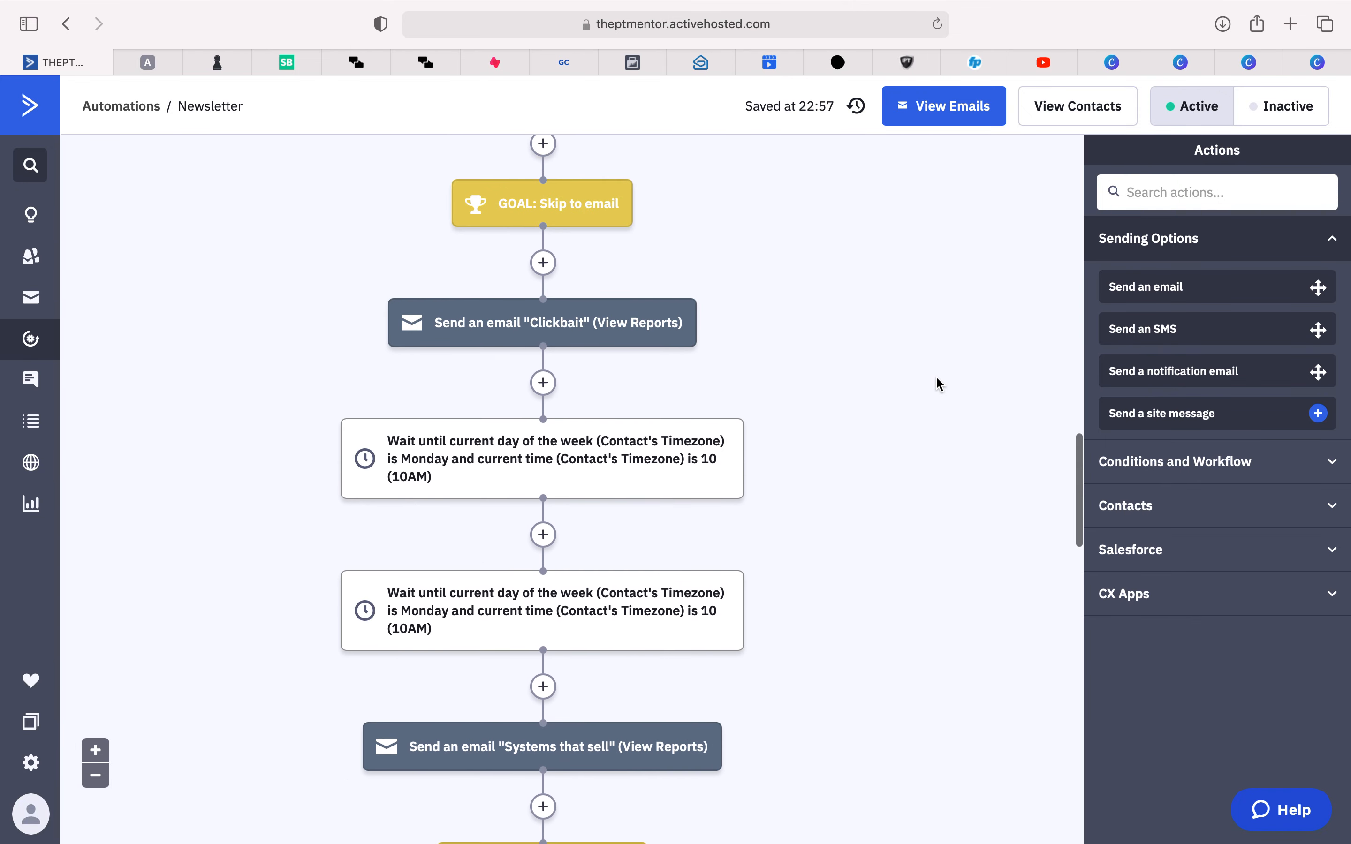
{"action": "scroll", "coordinate": [939, 385], "scroll_direction": "up", "scroll_amount": 15}
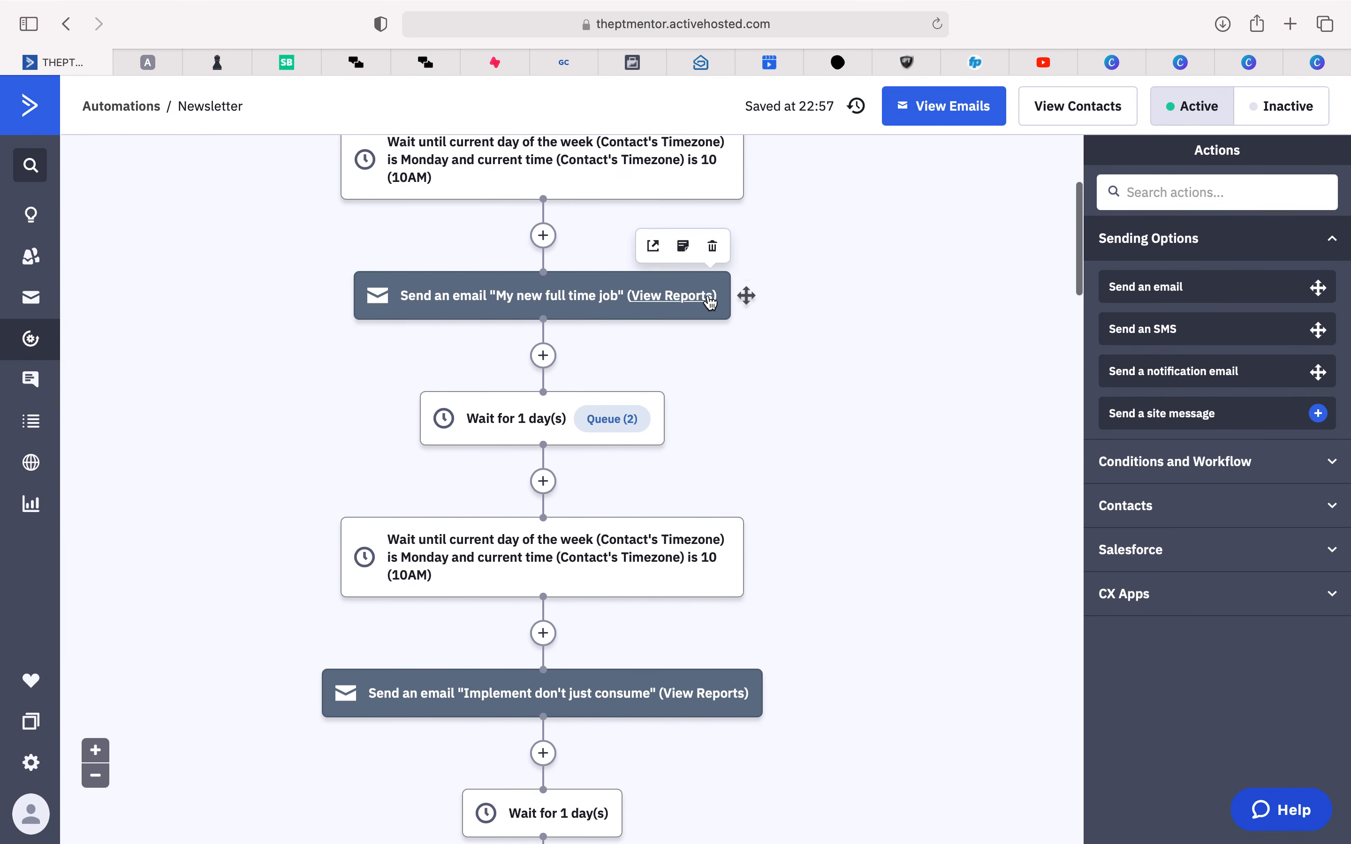
{"action": "mouse_move", "coordinate": [494, 299]}
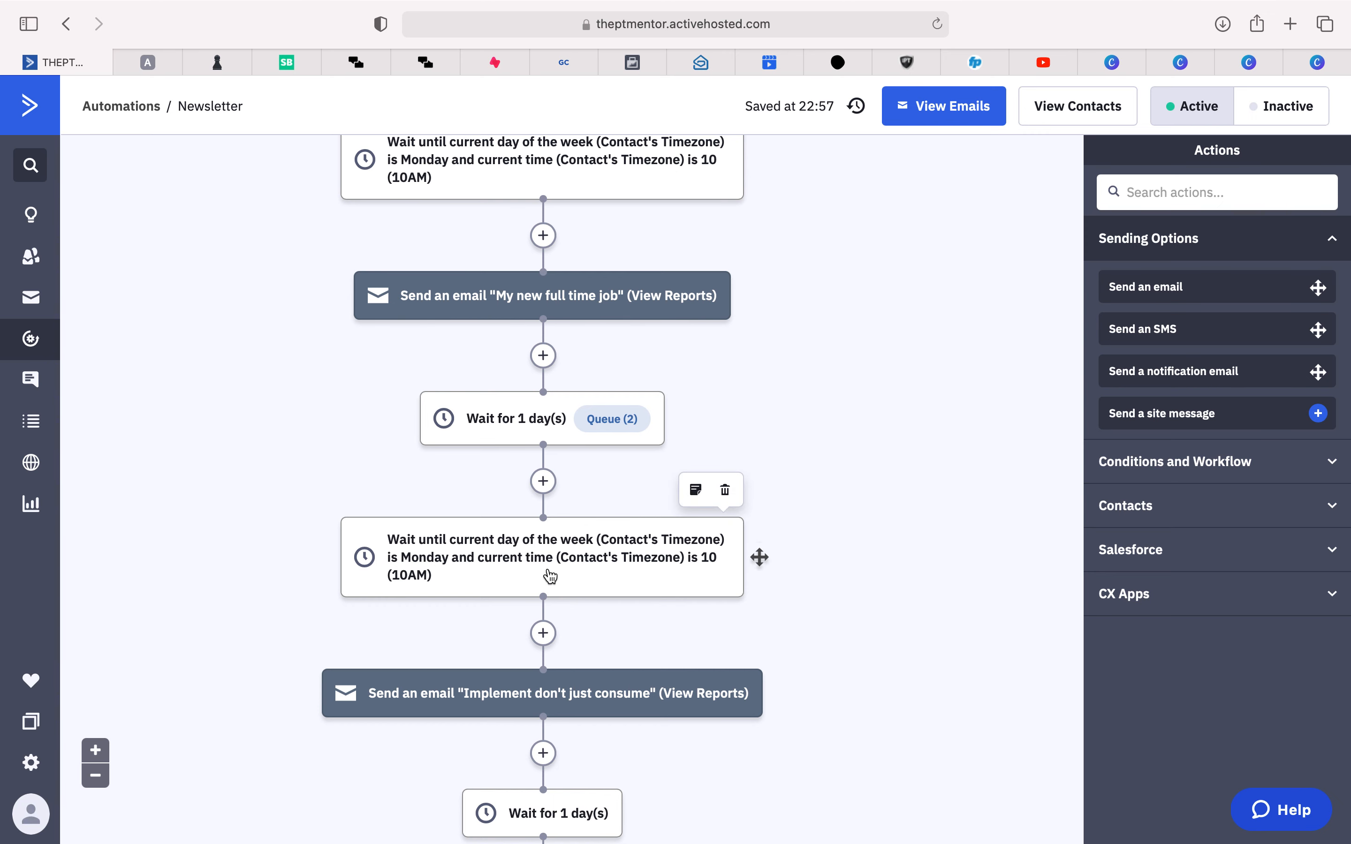
{"action": "scroll", "coordinate": [550, 577], "scroll_direction": "down", "scroll_amount": 2}
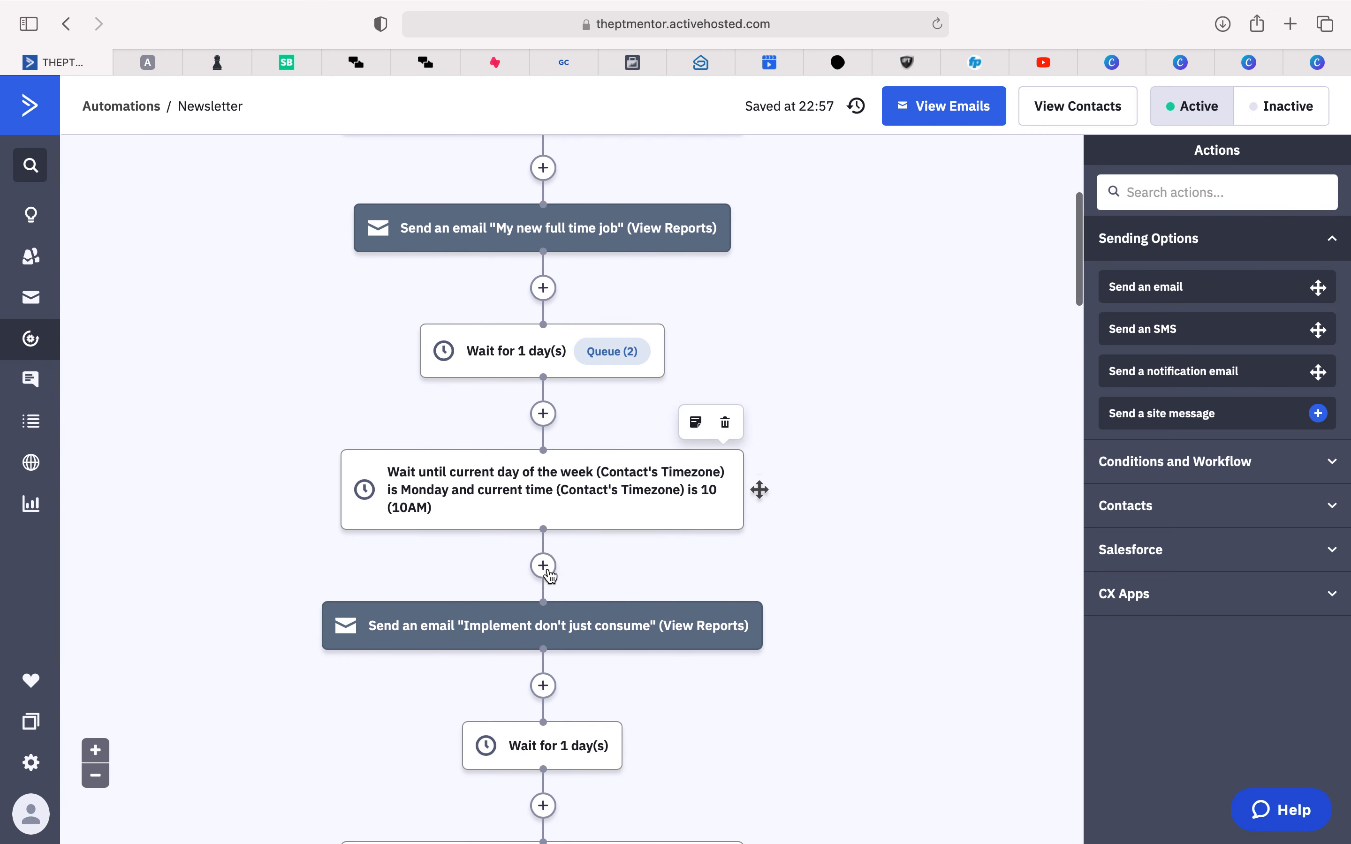
{"action": "mouse_move", "coordinate": [567, 628]}
Step: Add a send-email action with "My new full time job" after the automation's final Monday 10 AM wait and dismiss the suggested actions
{"action": "scroll", "coordinate": [567, 628], "scroll_direction": "down", "scroll_amount": 15}
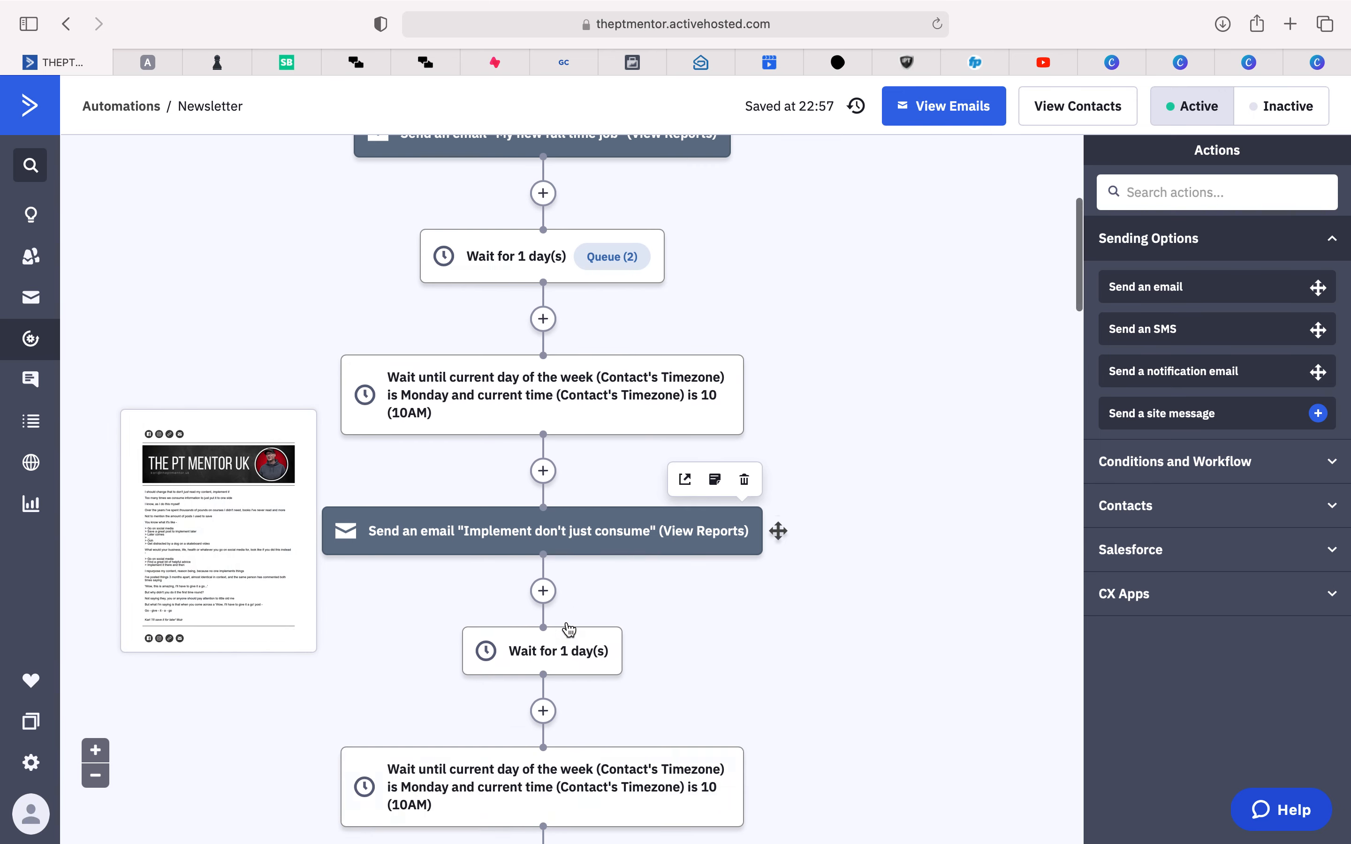
{"action": "scroll", "coordinate": [569, 629], "scroll_direction": "down", "scroll_amount": 12}
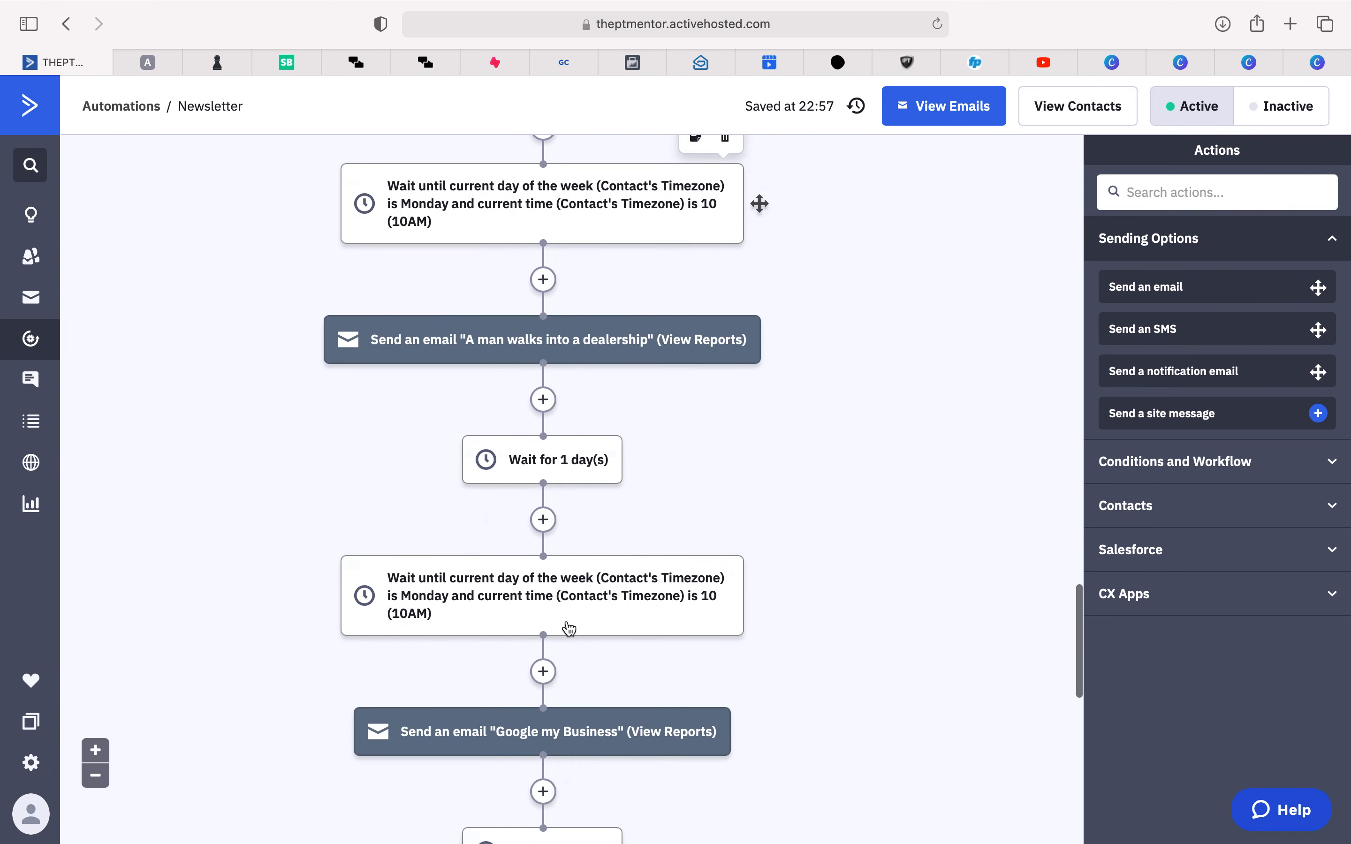
{"action": "scroll", "coordinate": [569, 628], "scroll_direction": "down", "scroll_amount": 1}
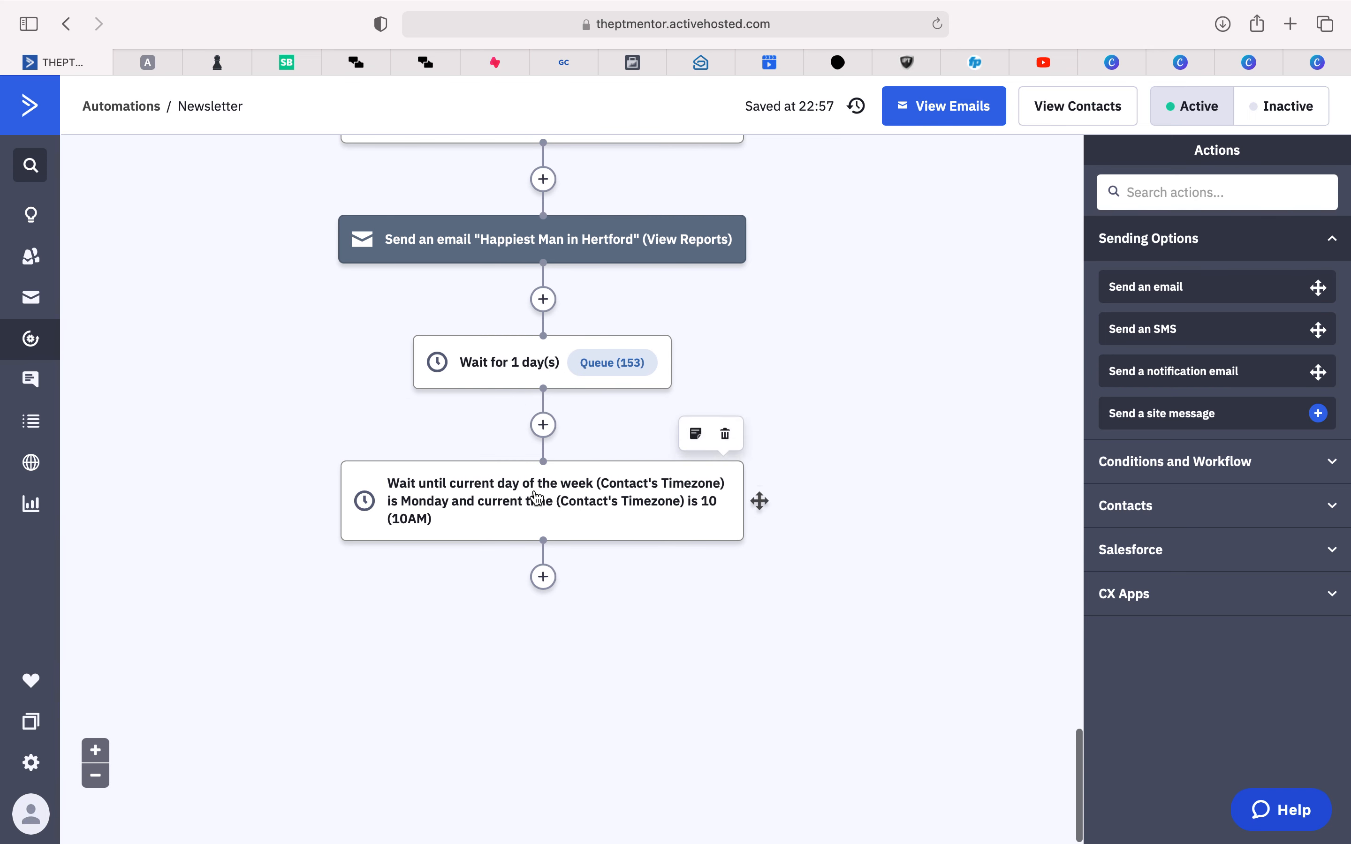
{"action": "mouse_move", "coordinate": [435, 502]}
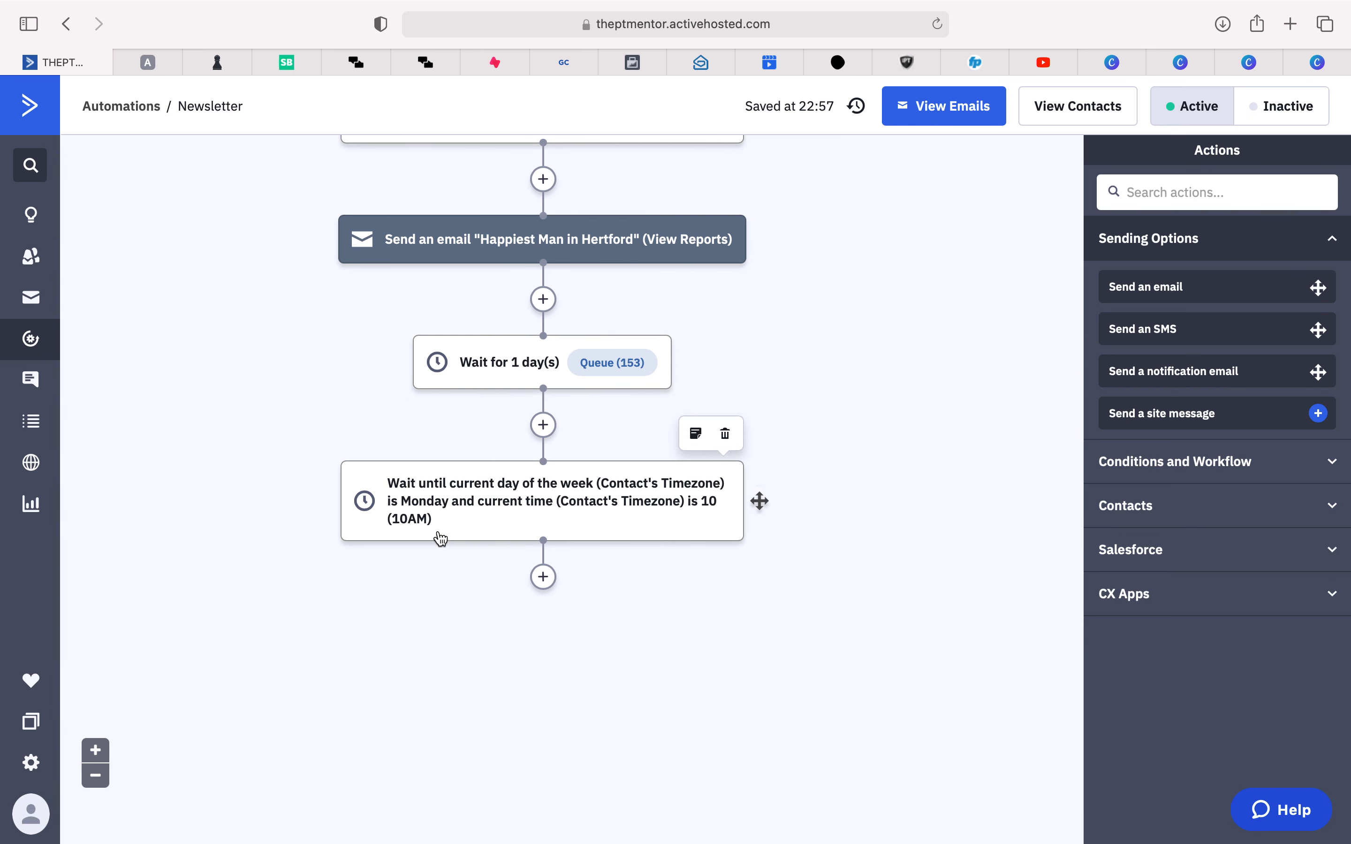
{"action": "left_click", "coordinate": [546, 585]}
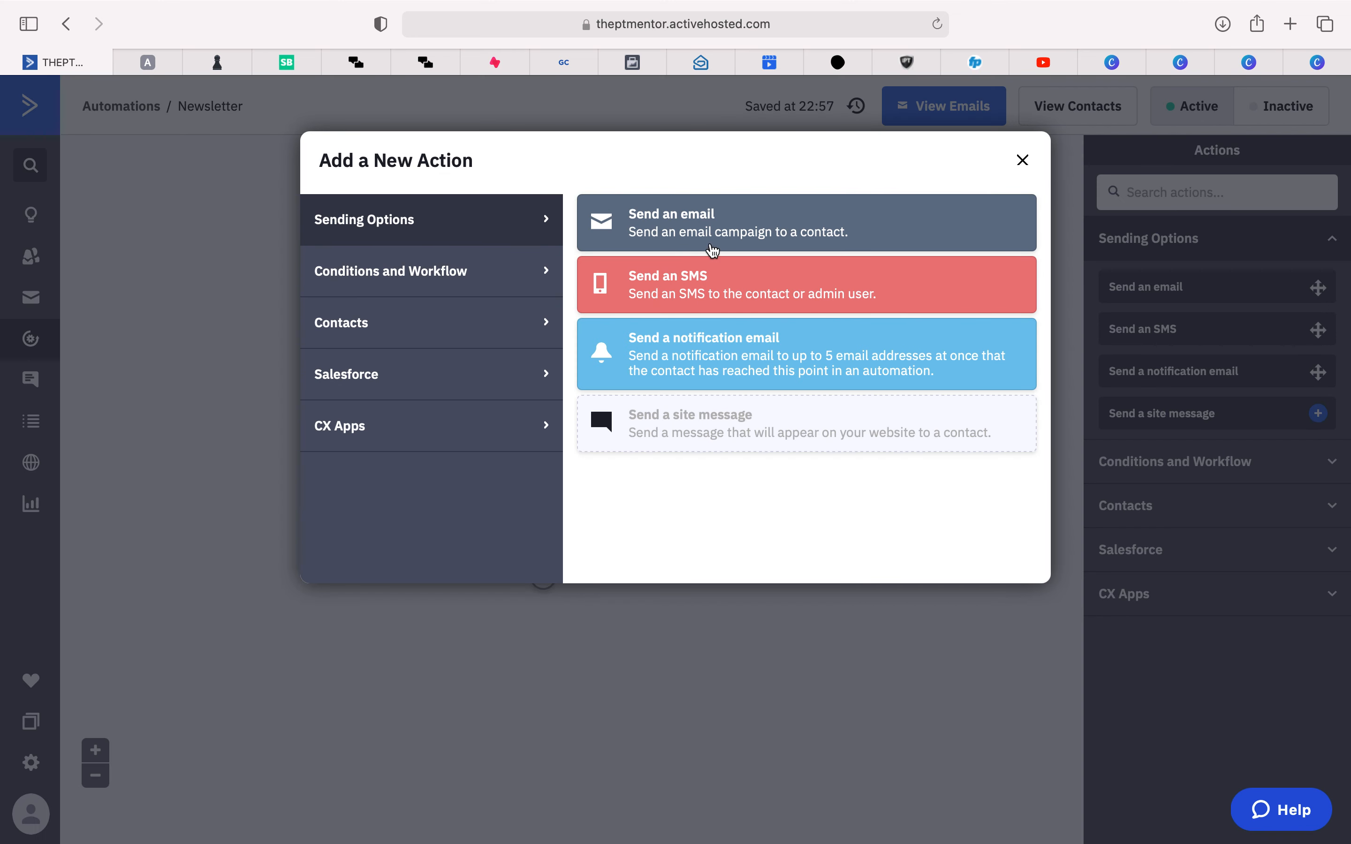
{"action": "left_click", "coordinate": [715, 225]}
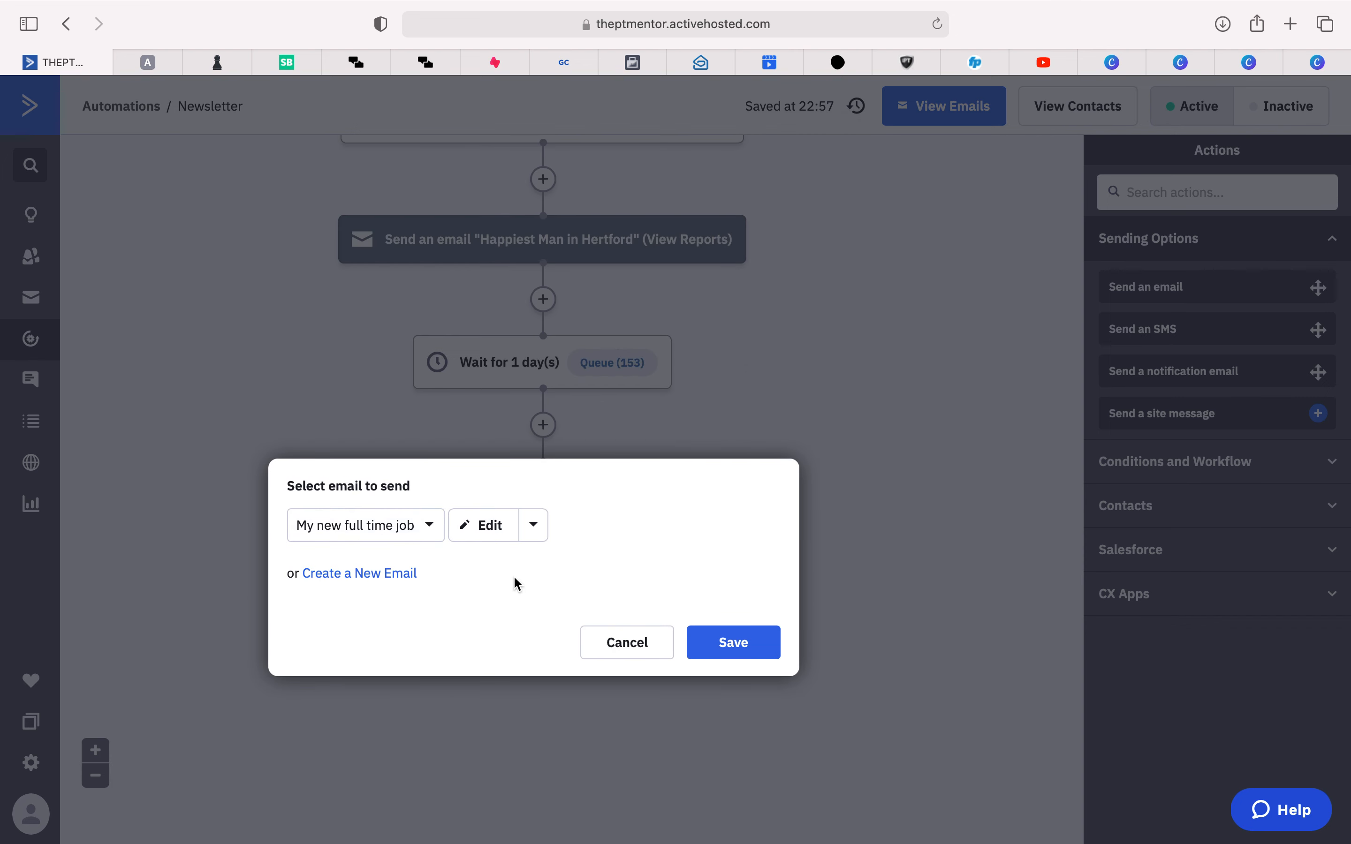
{"action": "left_click", "coordinate": [722, 649]}
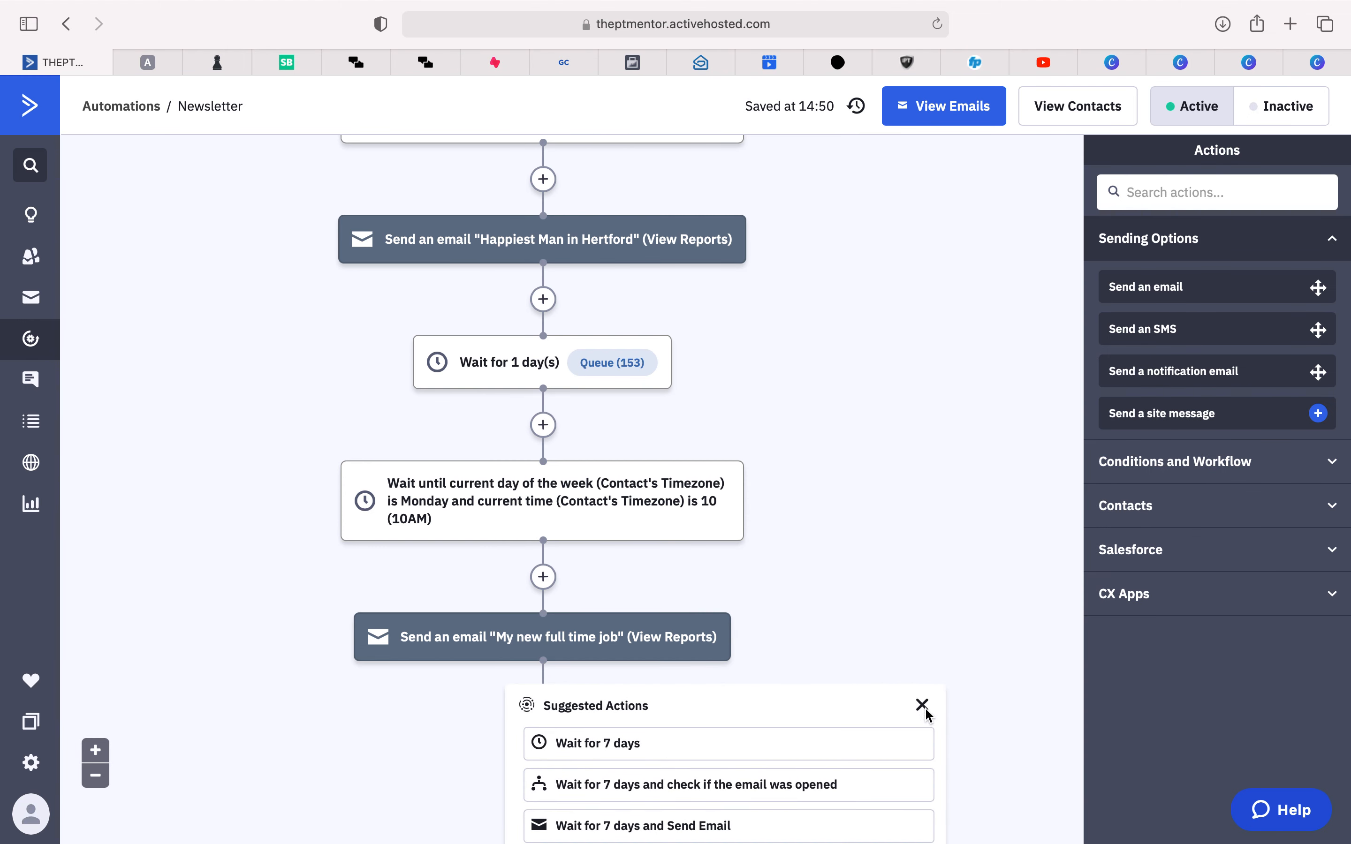
{"action": "left_click", "coordinate": [922, 705]}
Step: Add a one-day wait after the "My new full time job" email at the end of the automation
{"action": "scroll", "coordinate": [914, 637], "scroll_direction": "down", "scroll_amount": 4}
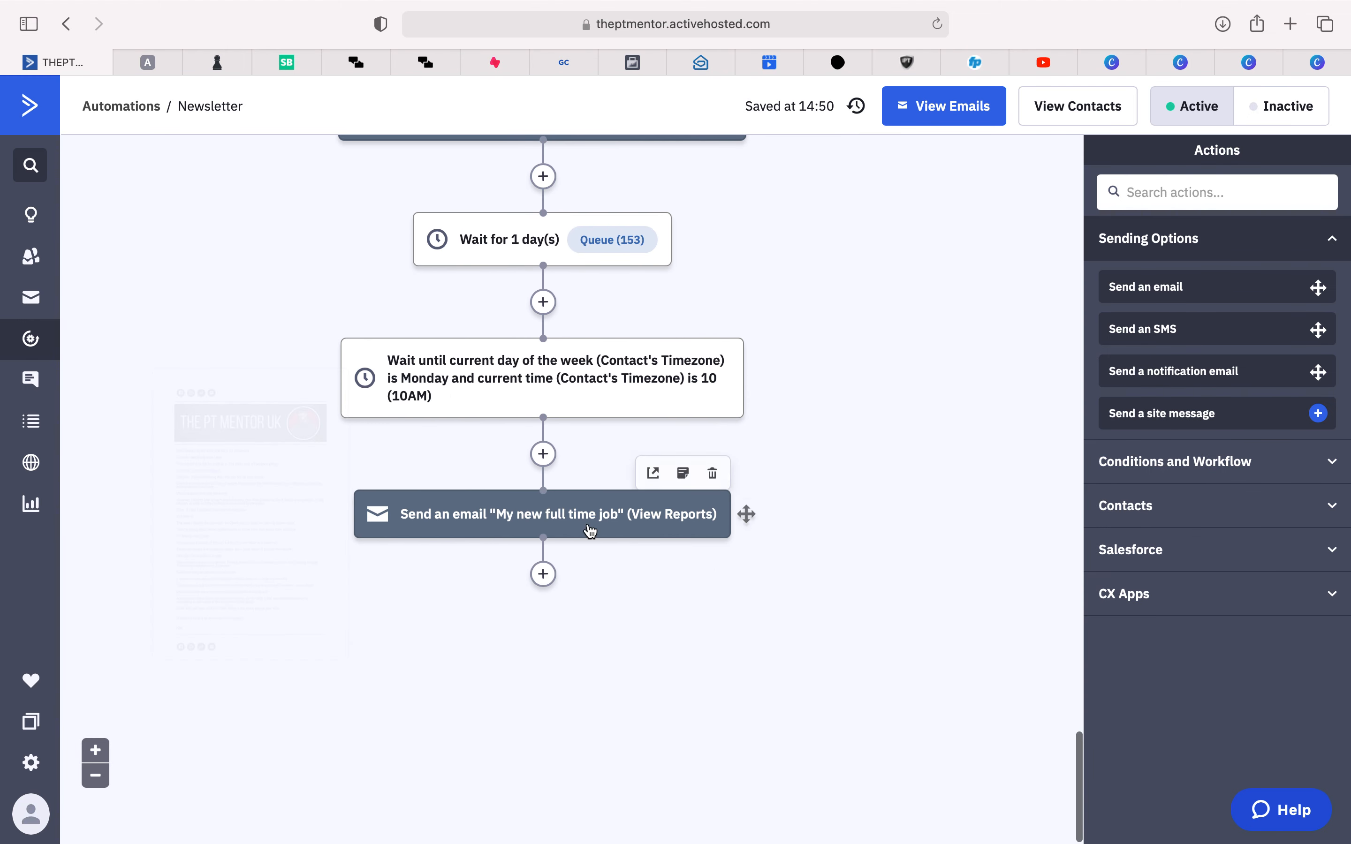
{"action": "left_click", "coordinate": [547, 578]}
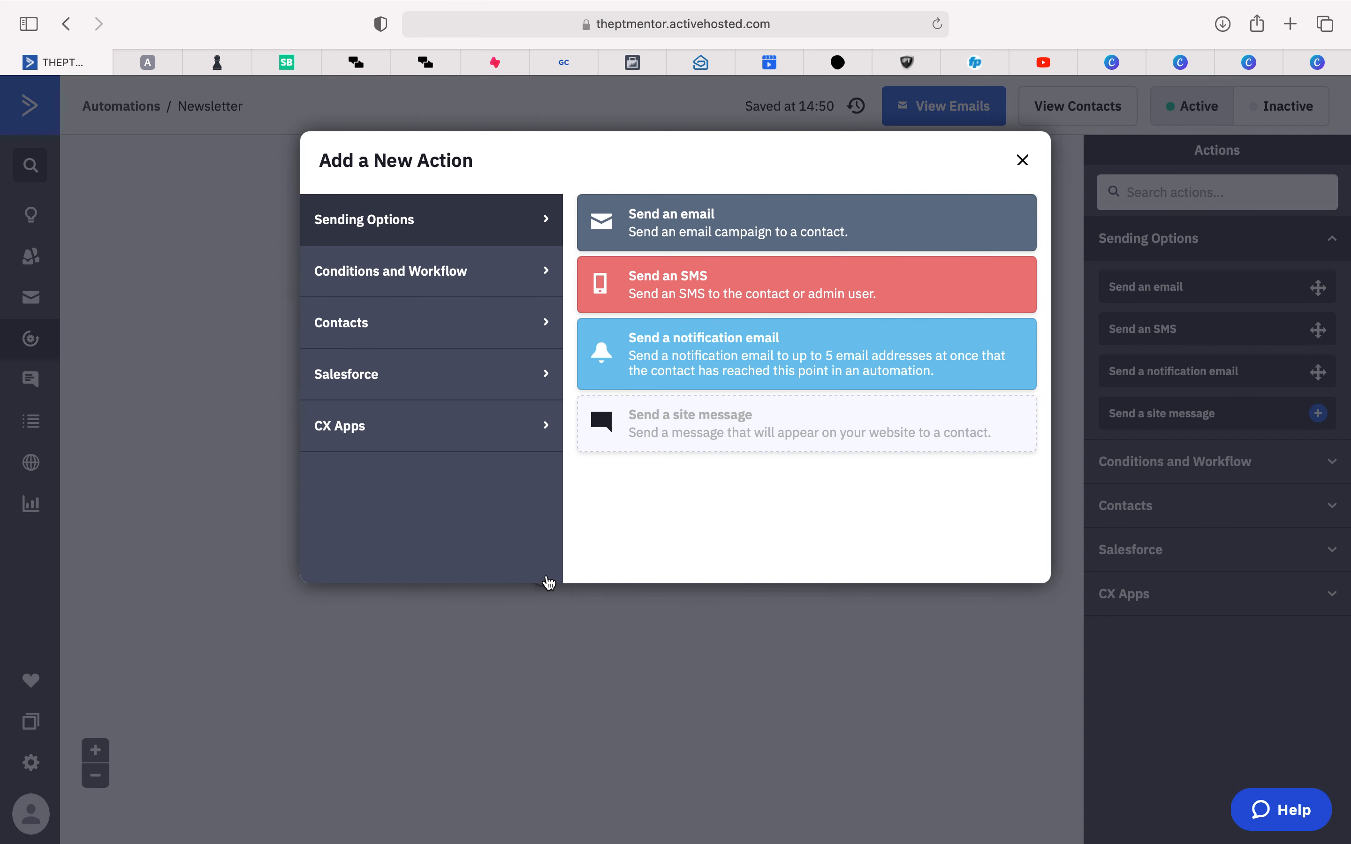
{"action": "left_click", "coordinate": [420, 282]}
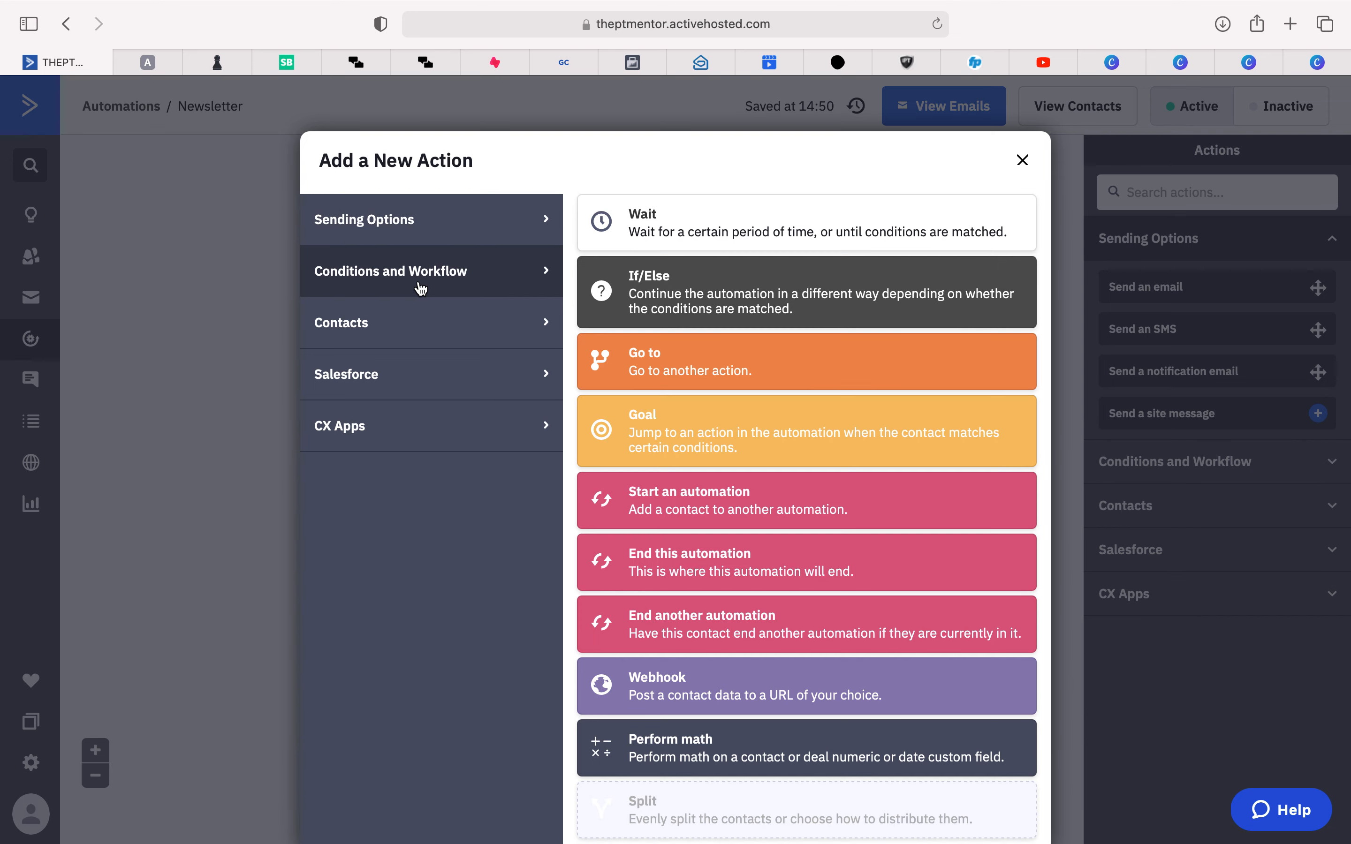
{"action": "left_click", "coordinate": [666, 237]}
{"action": "left_click", "coordinate": [353, 564]}
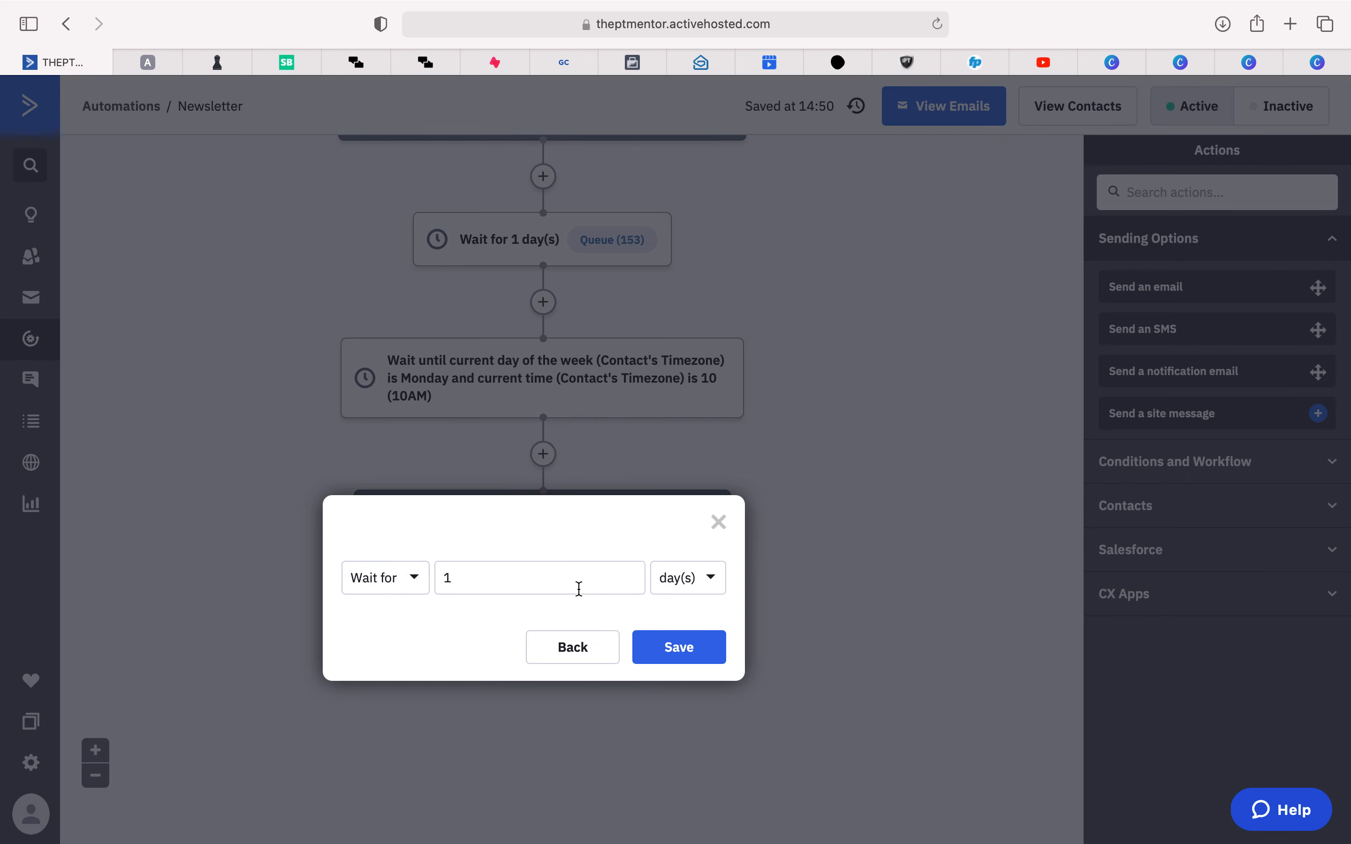
{"action": "left_click", "coordinate": [670, 653]}
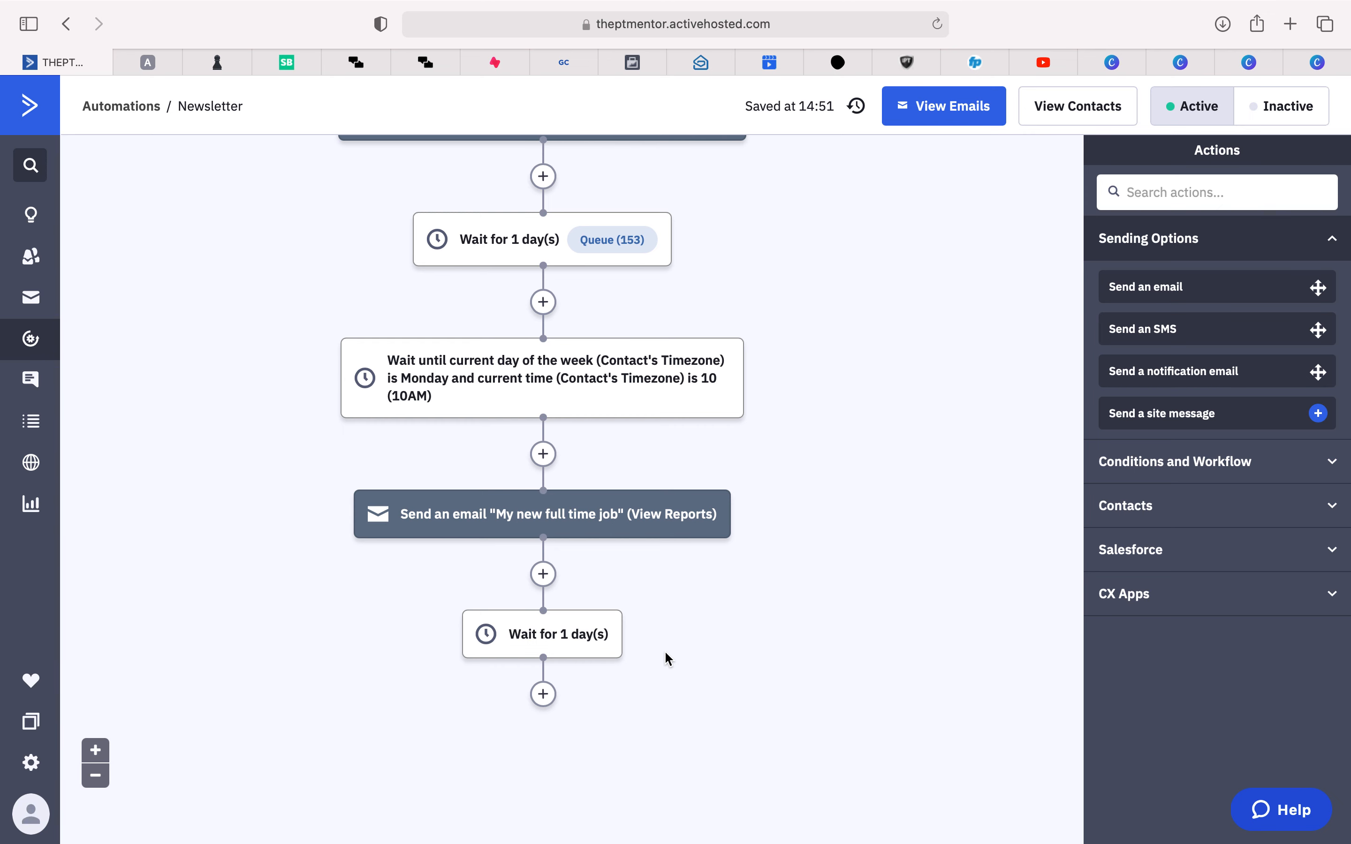
Step: Add a second wait action below the new one-day wait and make it a "Wait until" conditional wait
{"action": "mouse_move", "coordinate": [570, 657]}
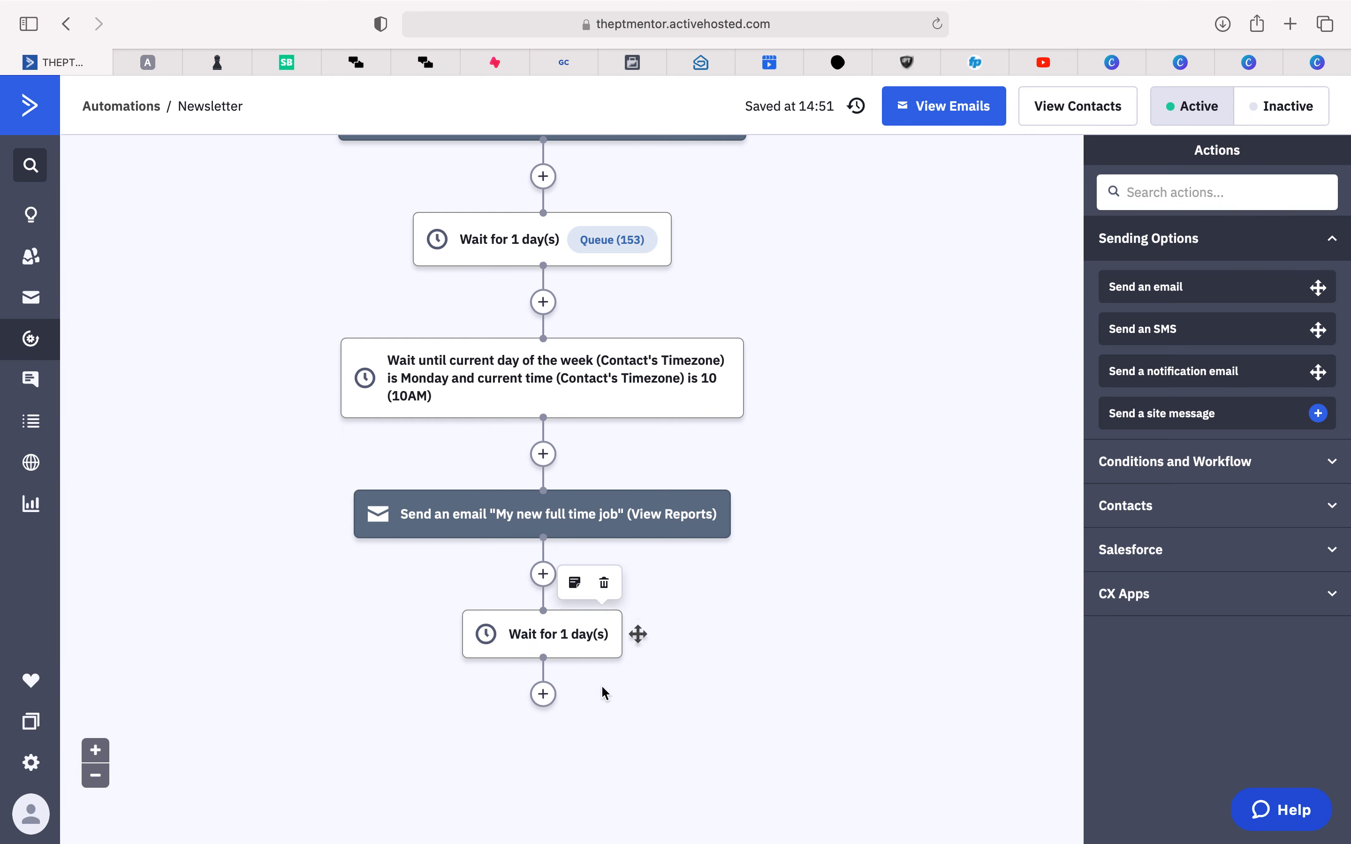
{"action": "scroll", "coordinate": [615, 687], "scroll_direction": "down", "scroll_amount": 1}
{"action": "left_click", "coordinate": [543, 651]}
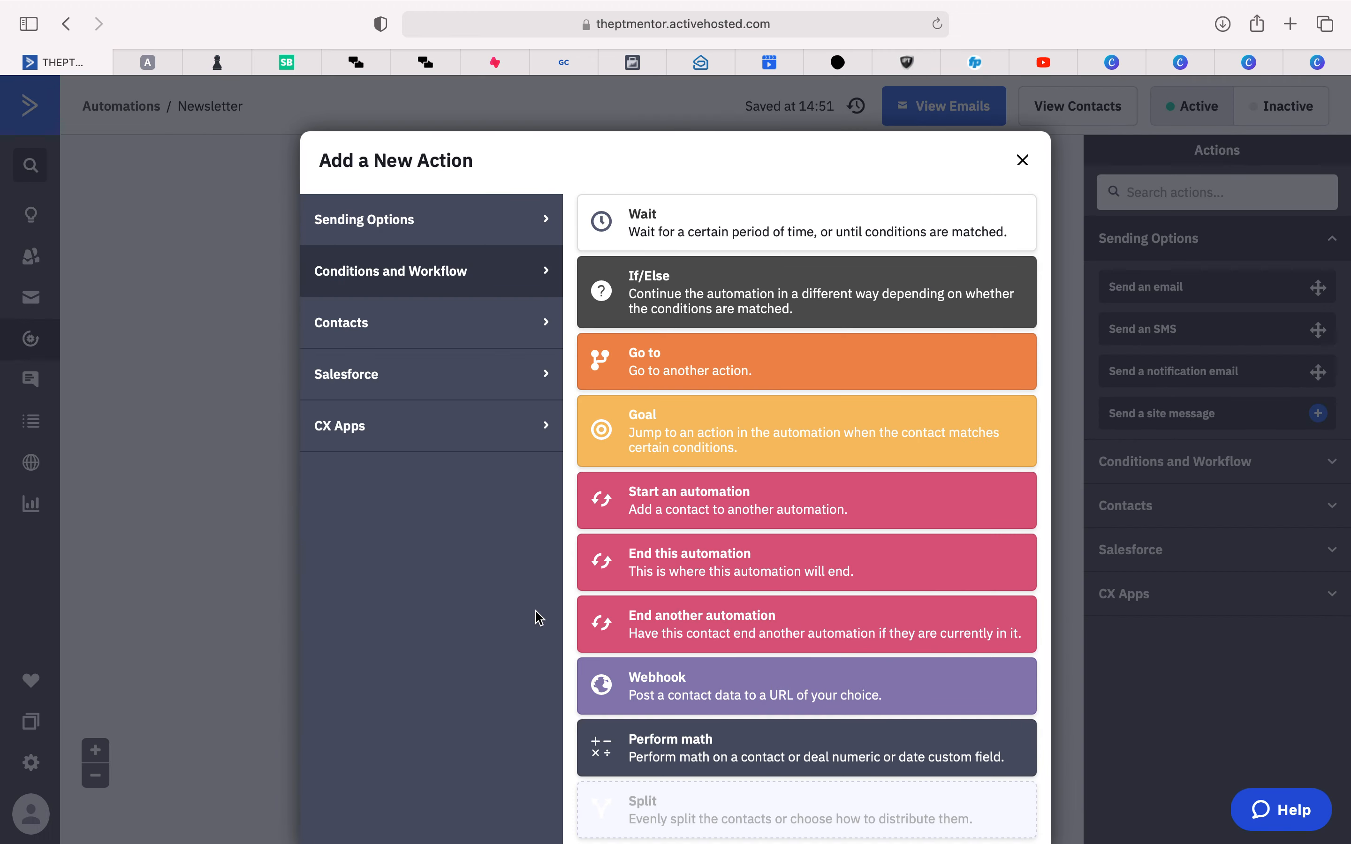
{"action": "left_click", "coordinate": [712, 238]}
{"action": "left_click", "coordinate": [401, 647]}
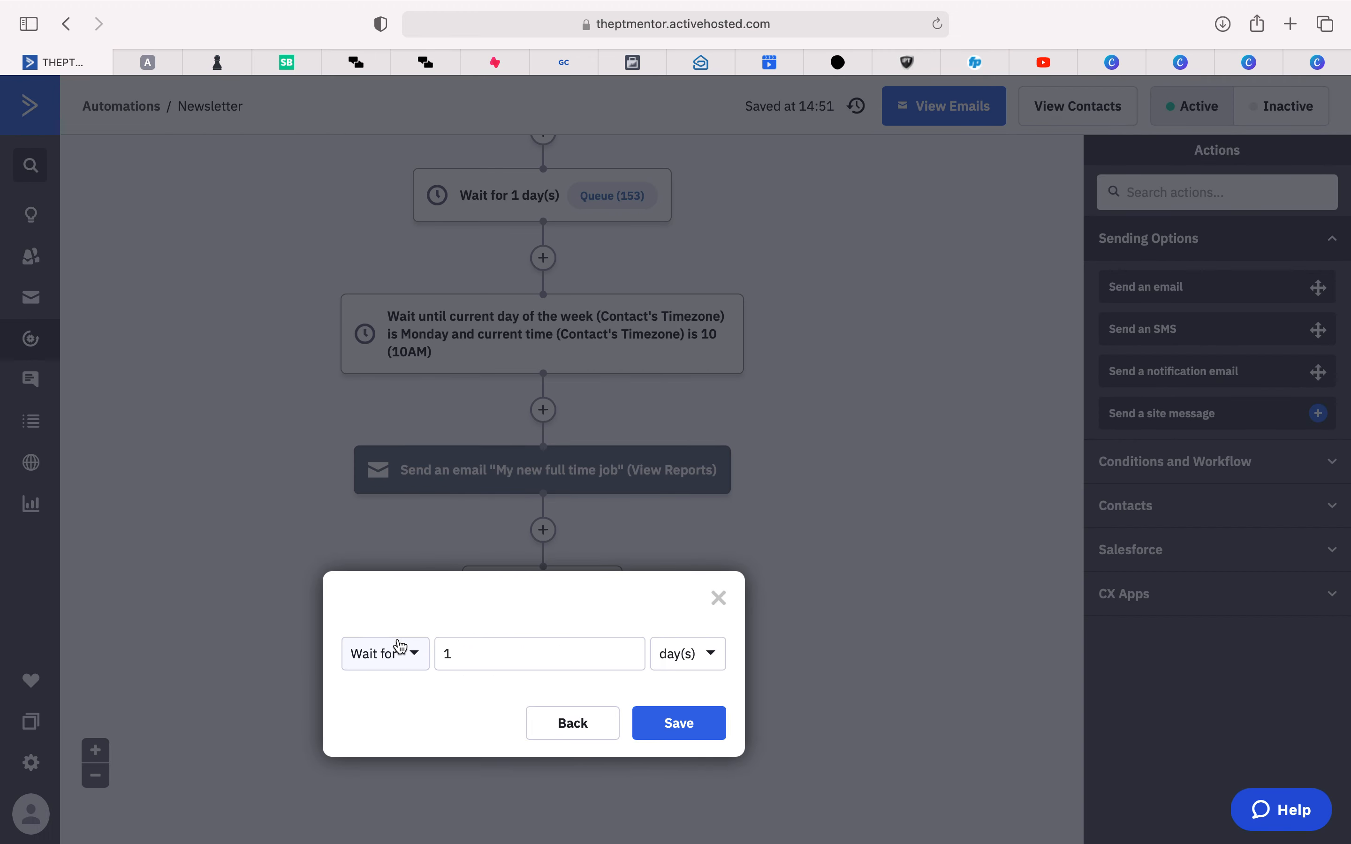
{"action": "left_click", "coordinate": [405, 664]}
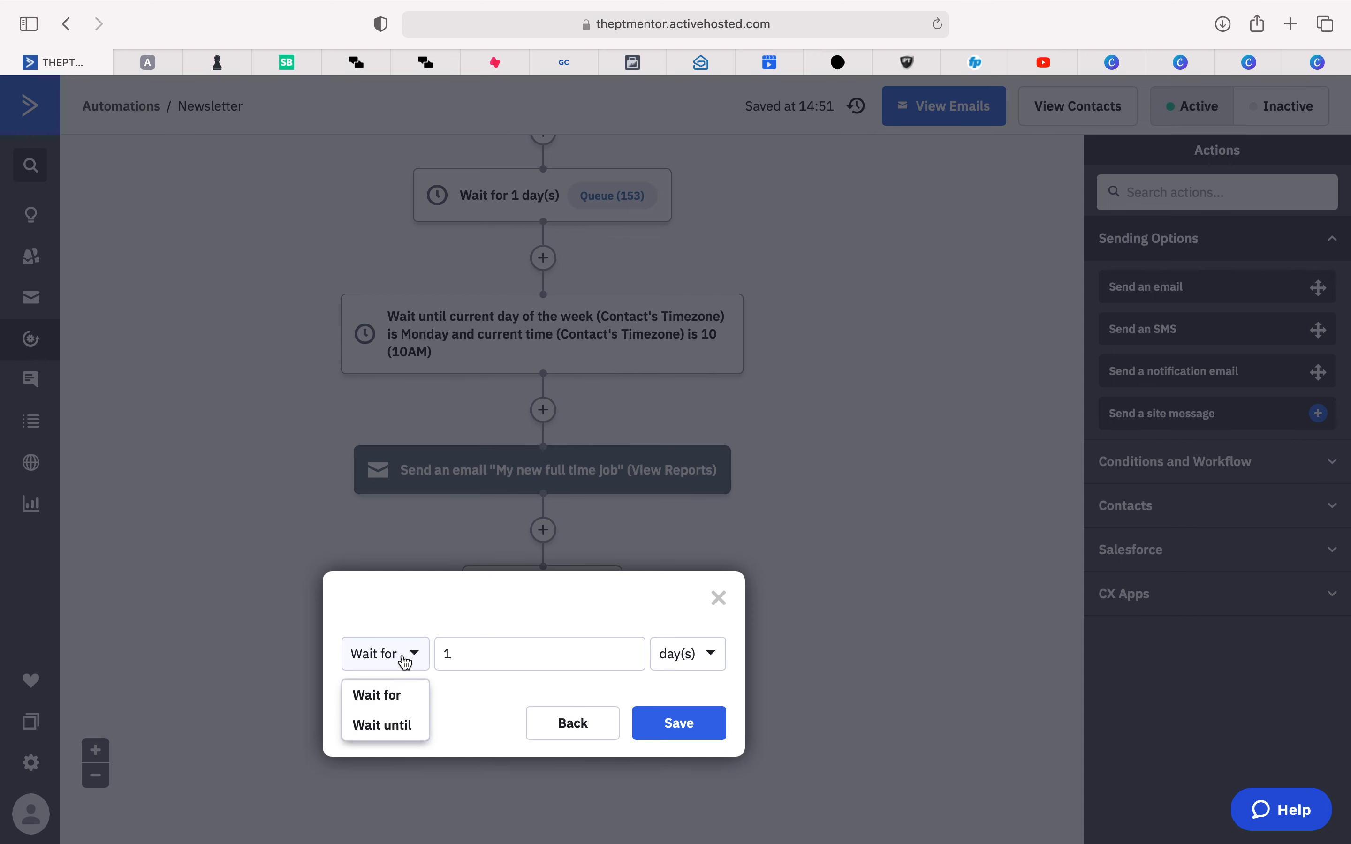
{"action": "left_click", "coordinate": [405, 726]}
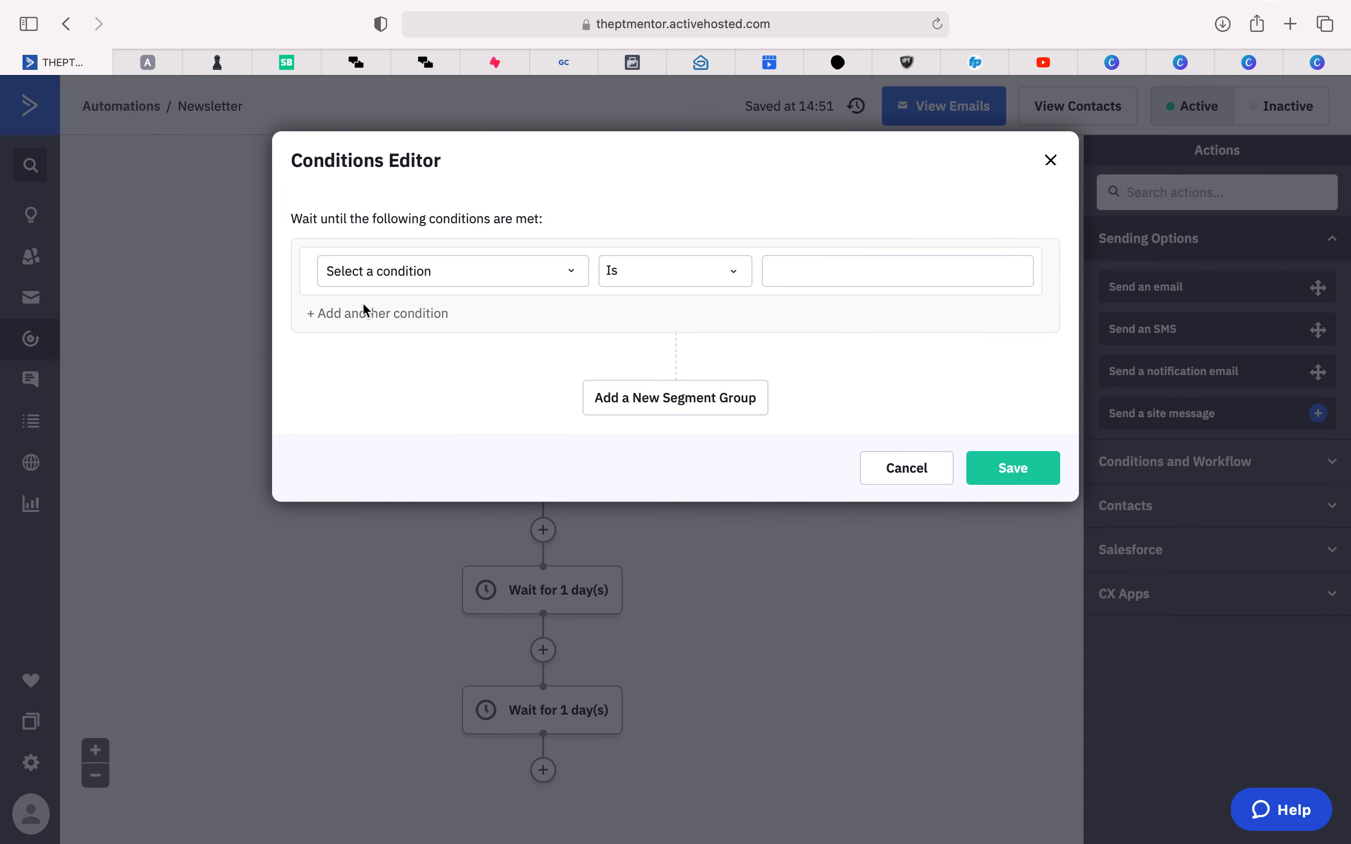
Step: Set the wait's first condition to Current day of the week (Contact's Timezone) is Monday
{"action": "left_click", "coordinate": [573, 276]}
{"action": "left_click", "coordinate": [399, 419]}
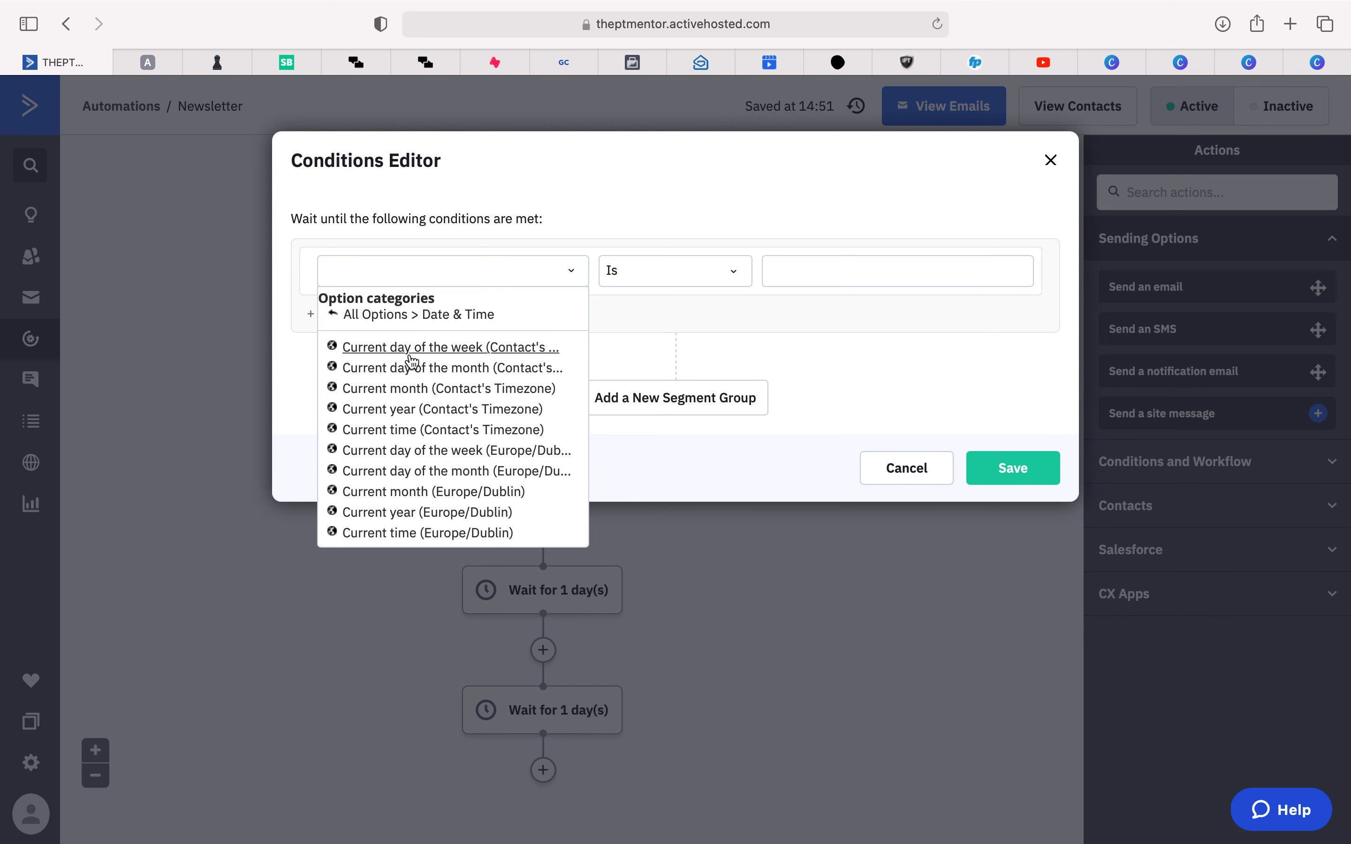
{"action": "left_click", "coordinate": [522, 351]}
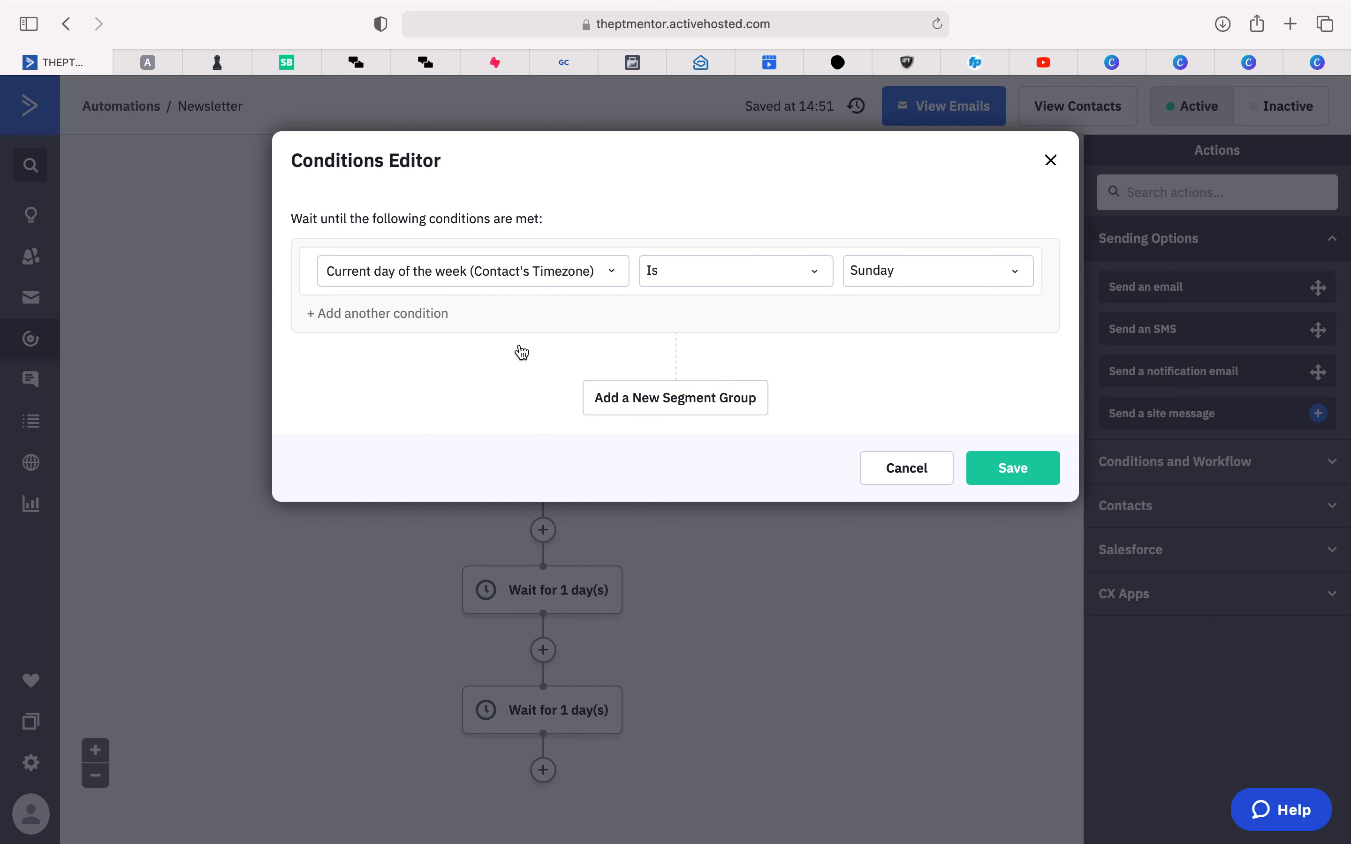
{"action": "left_click", "coordinate": [962, 282]}
{"action": "left_click", "coordinate": [922, 369]}
Step: Add an And condition that Current time (Contact's Timezone) is 10 (10AM), and save the wait with no time limit
{"action": "left_click", "coordinate": [393, 315]}
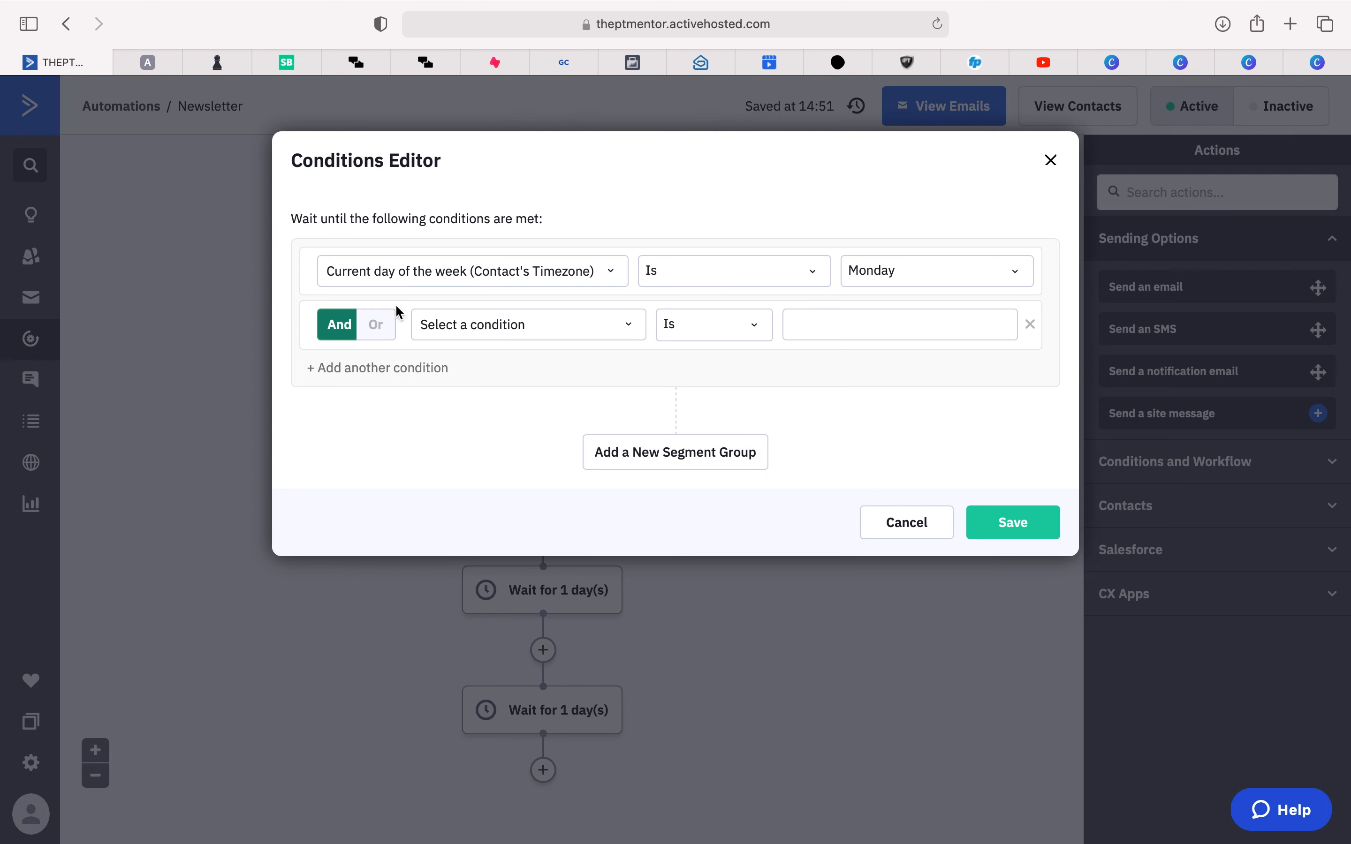
{"action": "left_click", "coordinate": [635, 331]}
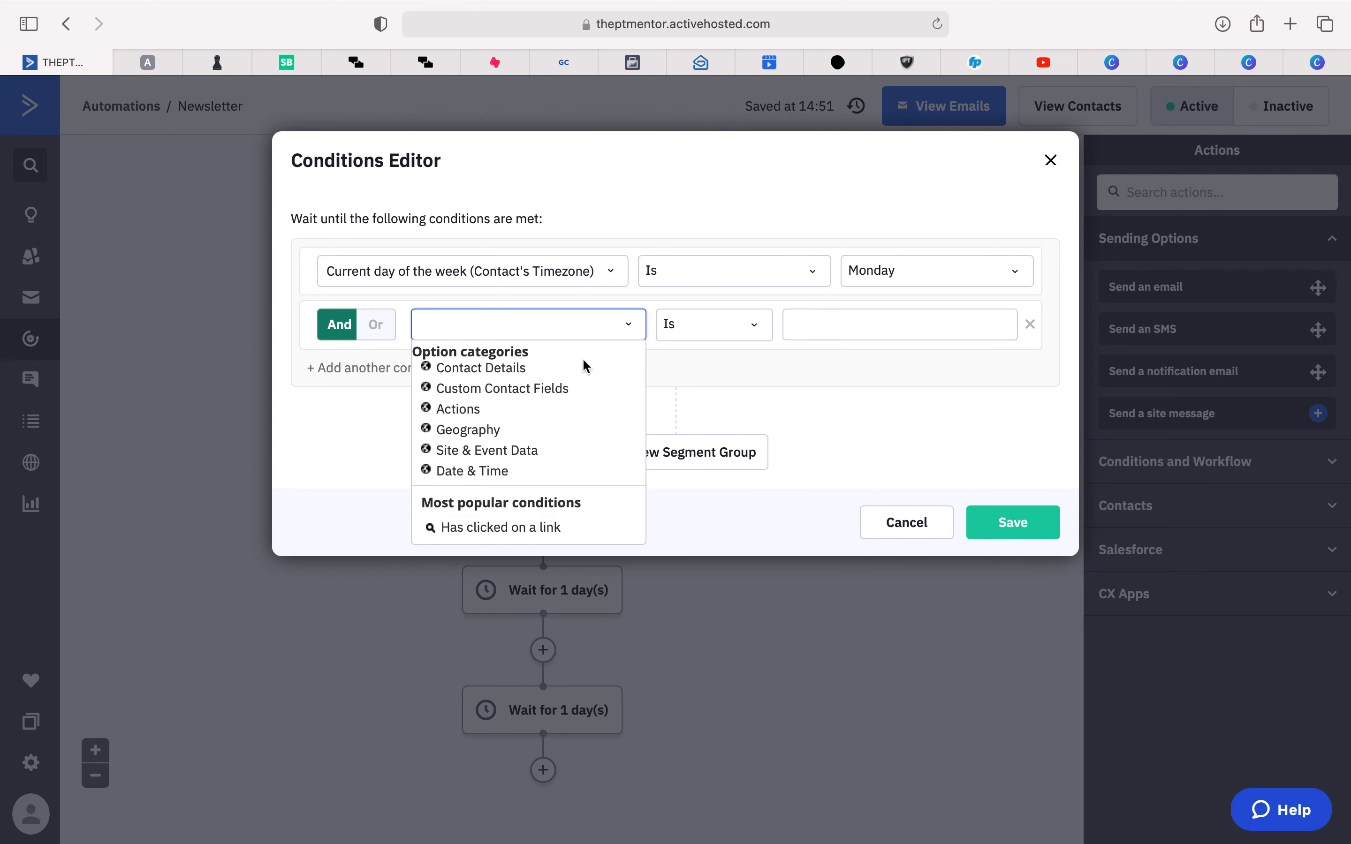
{"action": "left_click", "coordinate": [508, 472]}
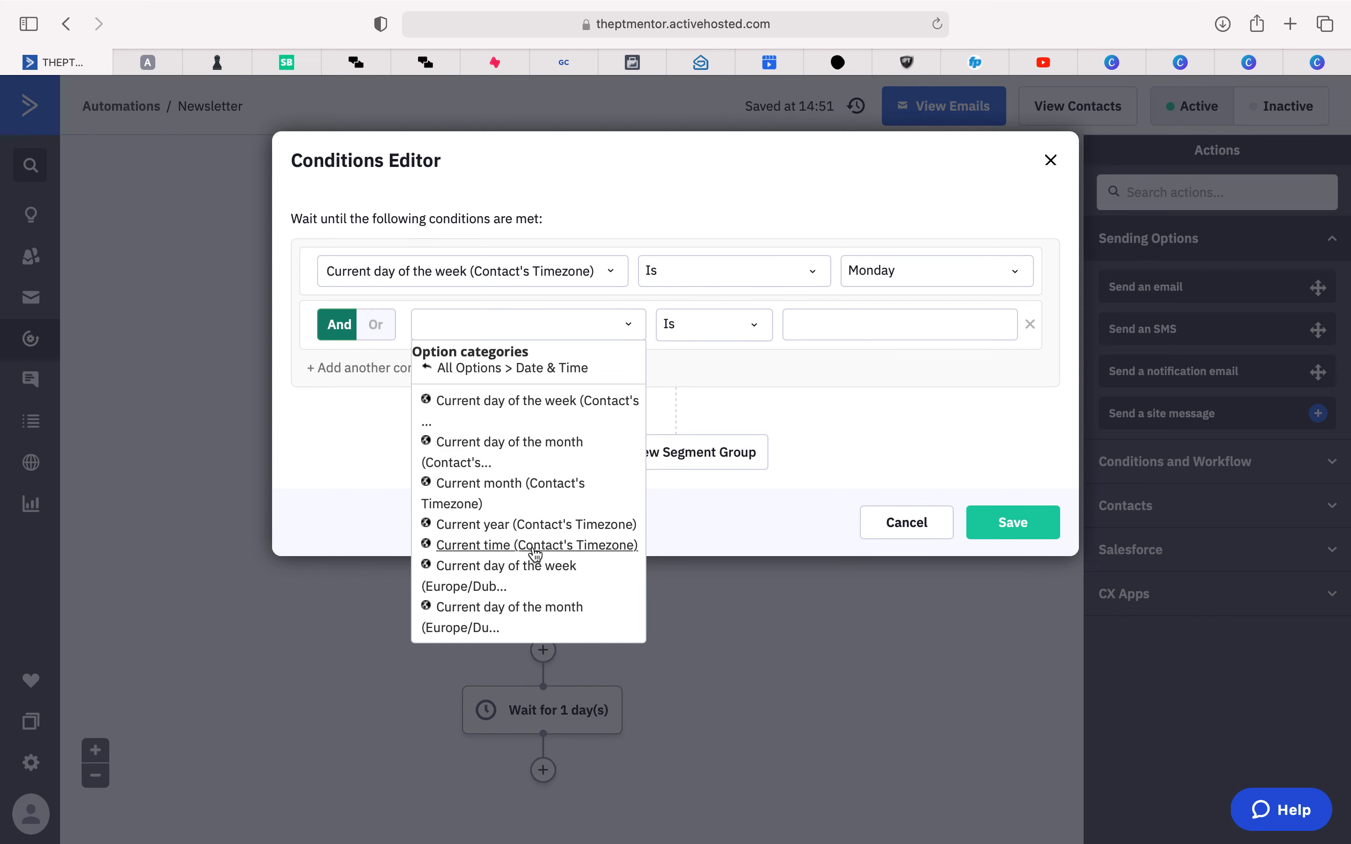
{"action": "left_click", "coordinate": [614, 546]}
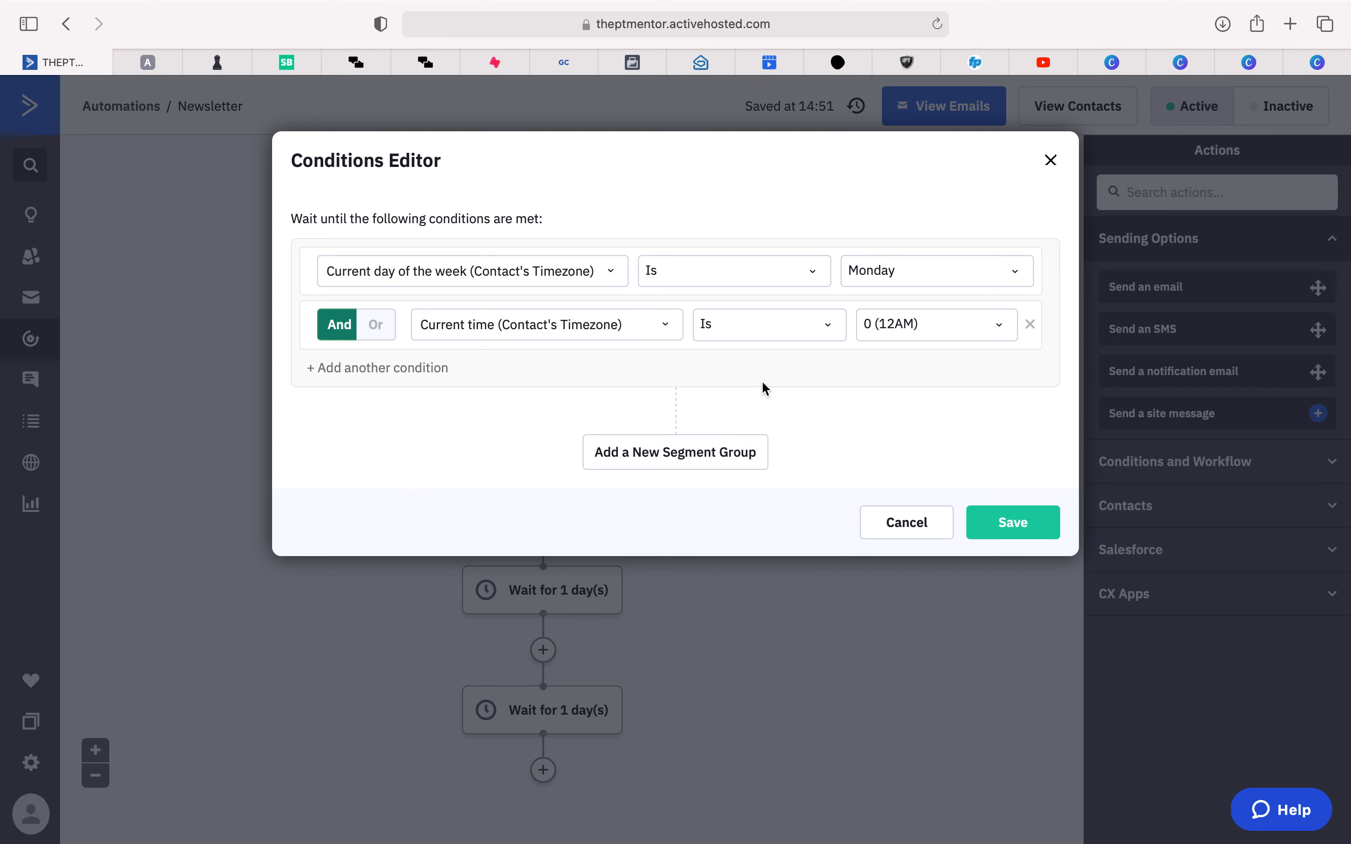
{"action": "left_click", "coordinate": [1005, 333]}
{"action": "scroll", "coordinate": [942, 450], "scroll_direction": "down", "scroll_amount": 5}
{"action": "left_click", "coordinate": [896, 474]}
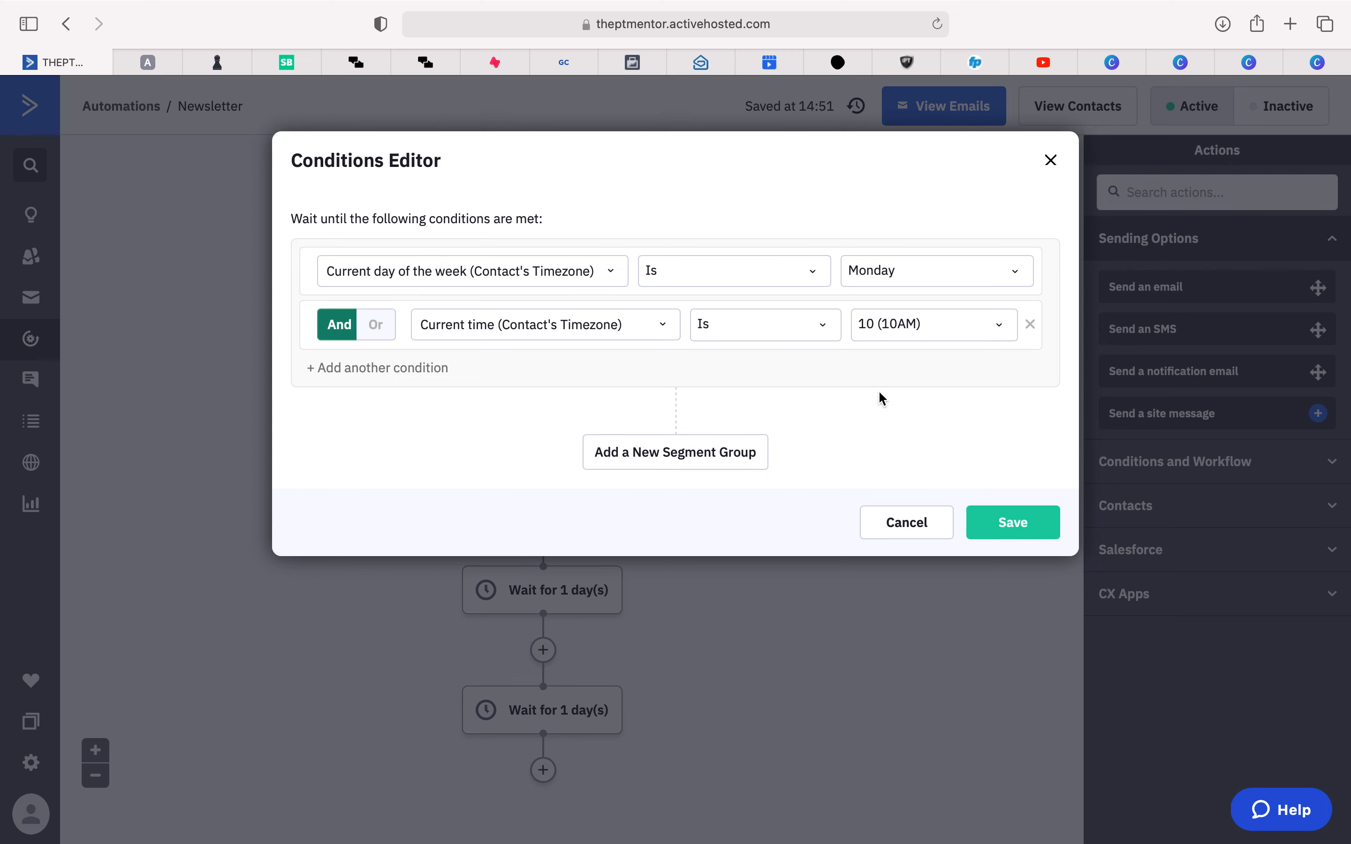
{"action": "left_click", "coordinate": [1008, 522]}
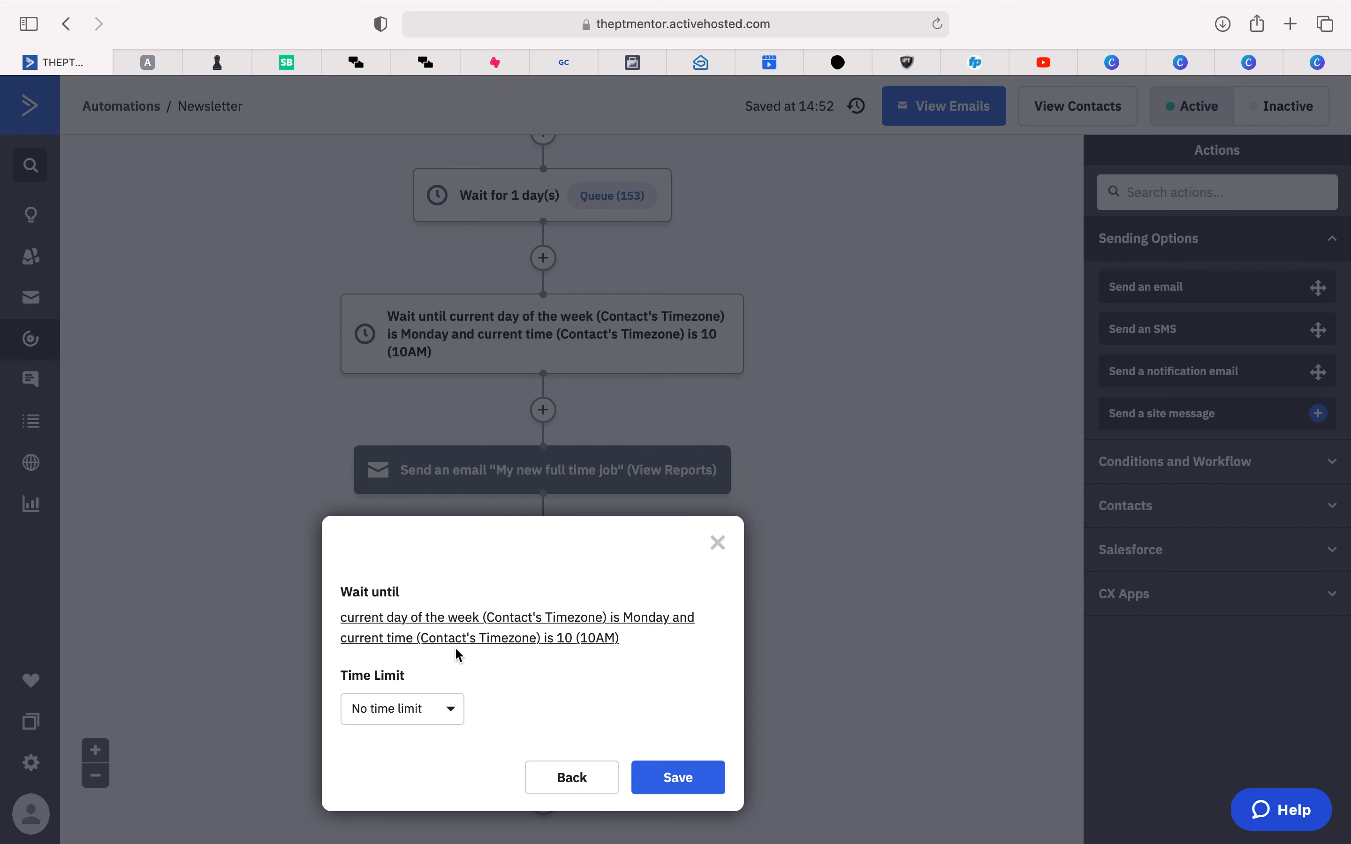
{"action": "left_click", "coordinate": [695, 784]}
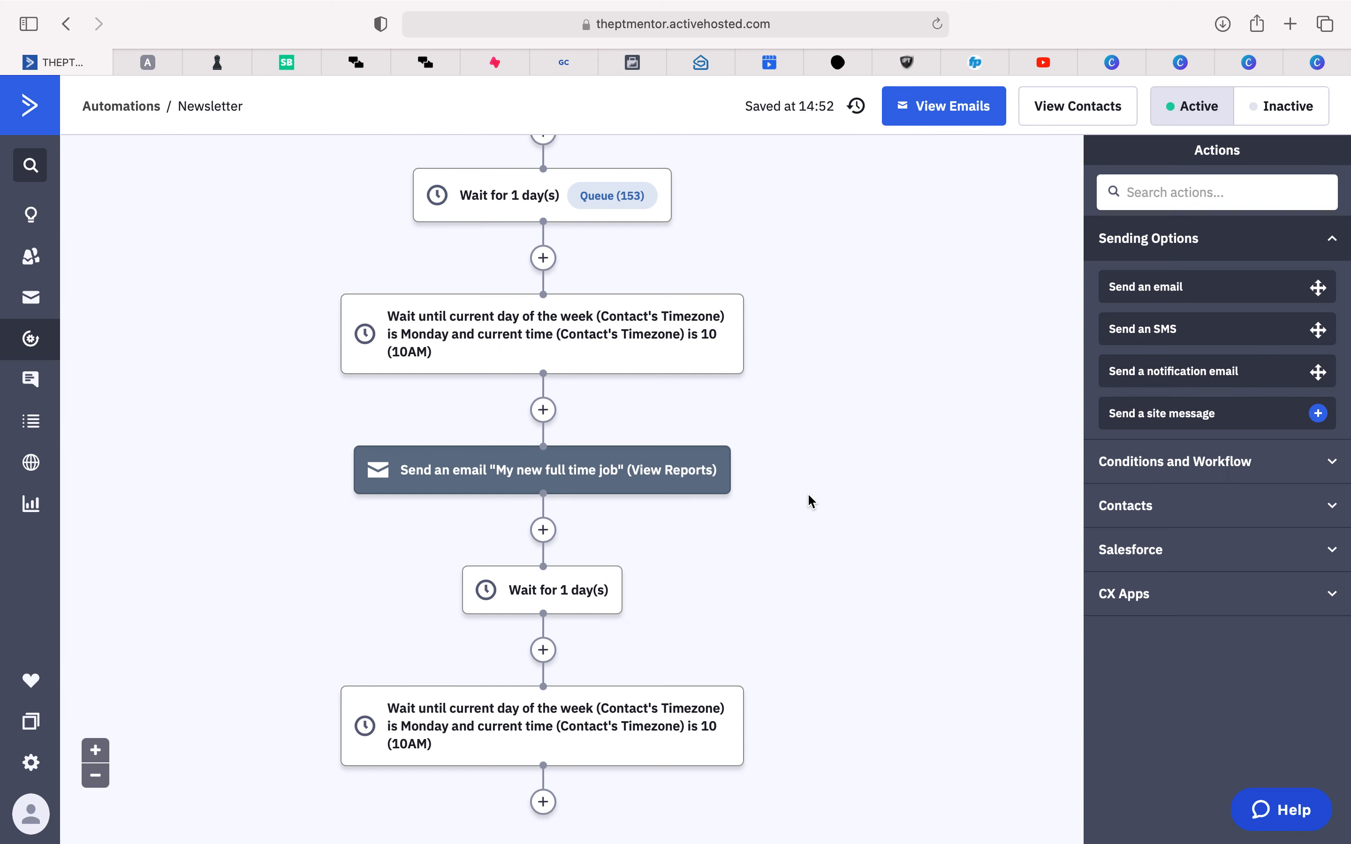
Step: Check the new waits after "My new full time job" and skim back up through the earlier emails and waits
{"action": "scroll", "coordinate": [808, 493], "scroll_direction": "down", "scroll_amount": 2}
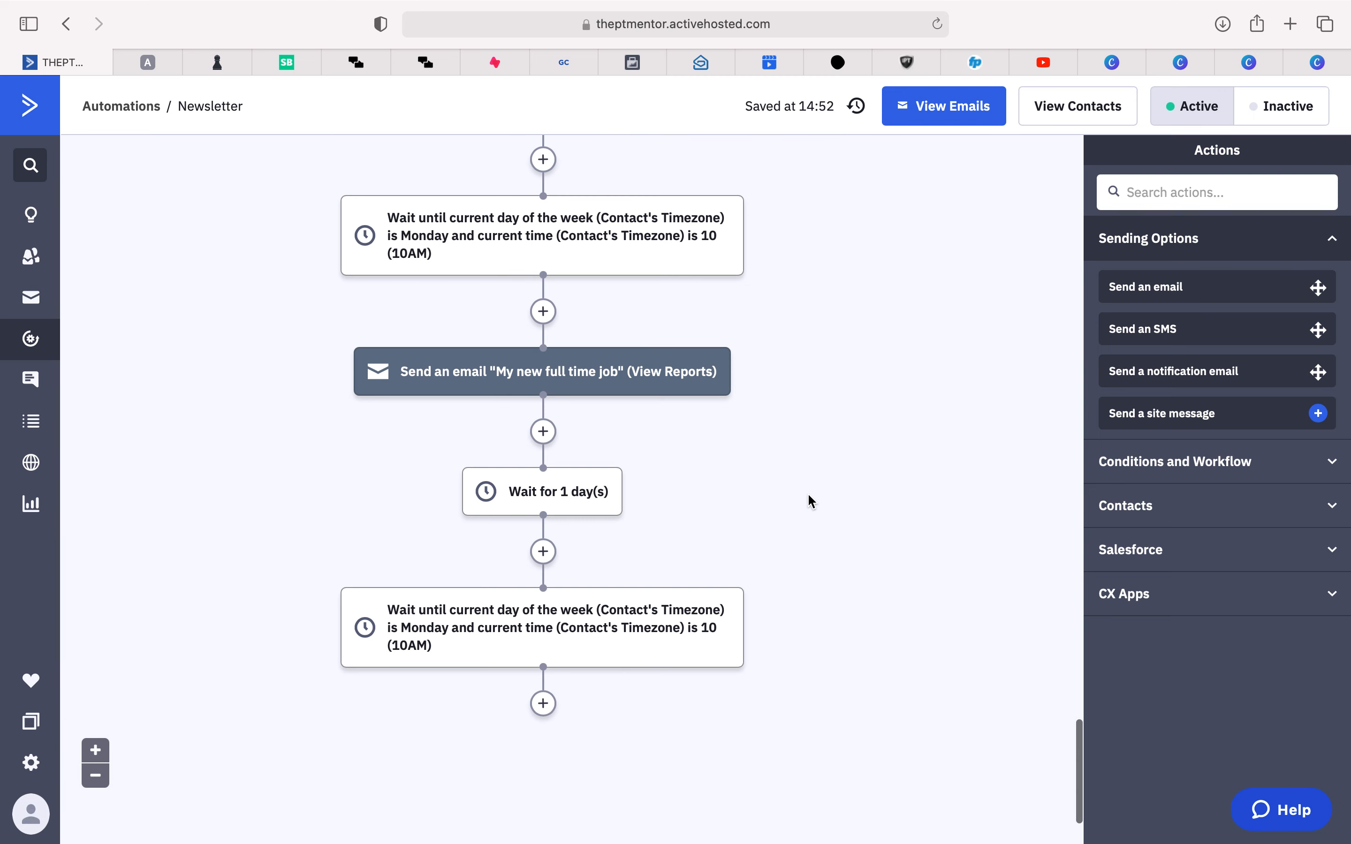
{"action": "scroll", "coordinate": [669, 326], "scroll_direction": "up", "scroll_amount": 2}
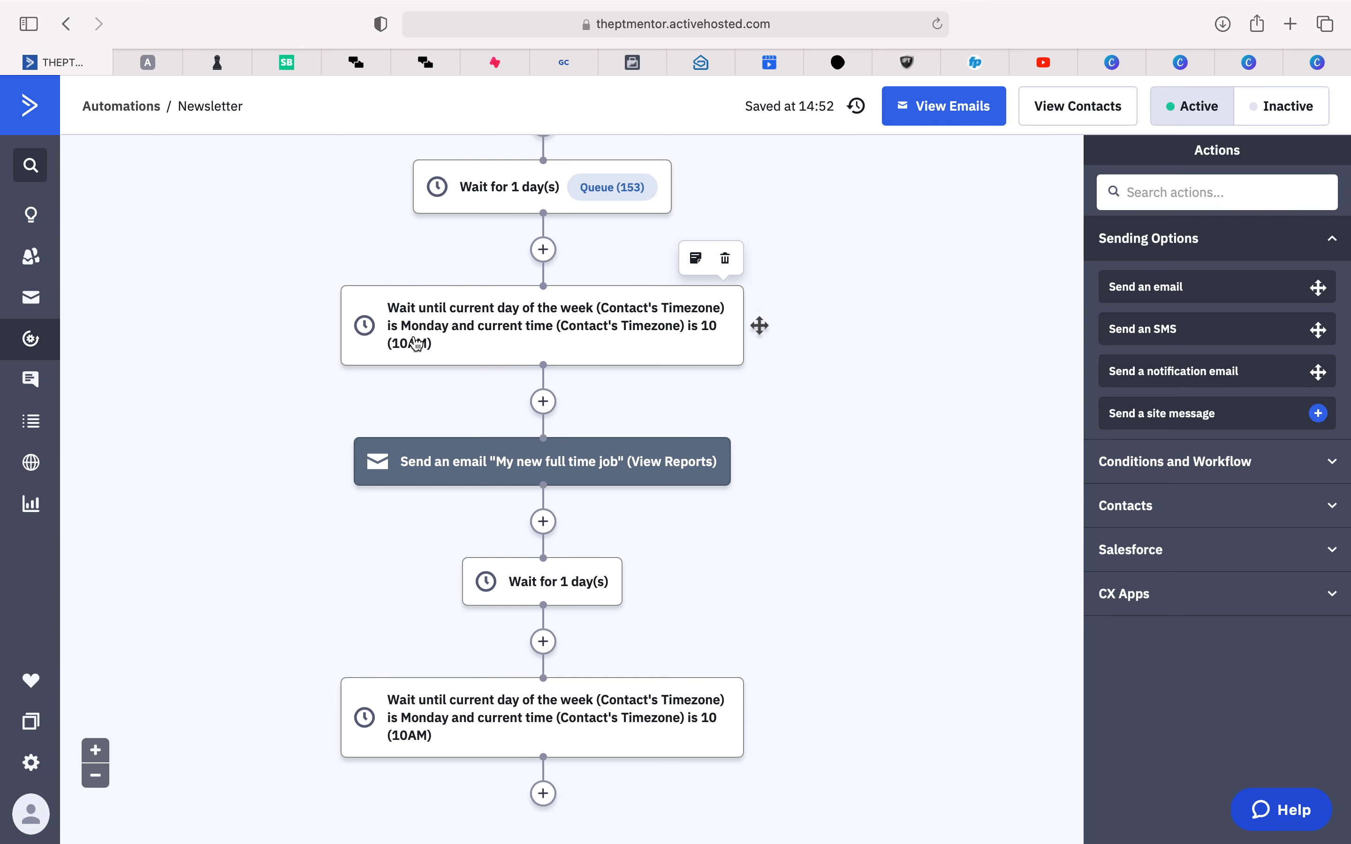
{"action": "mouse_move", "coordinate": [498, 461]}
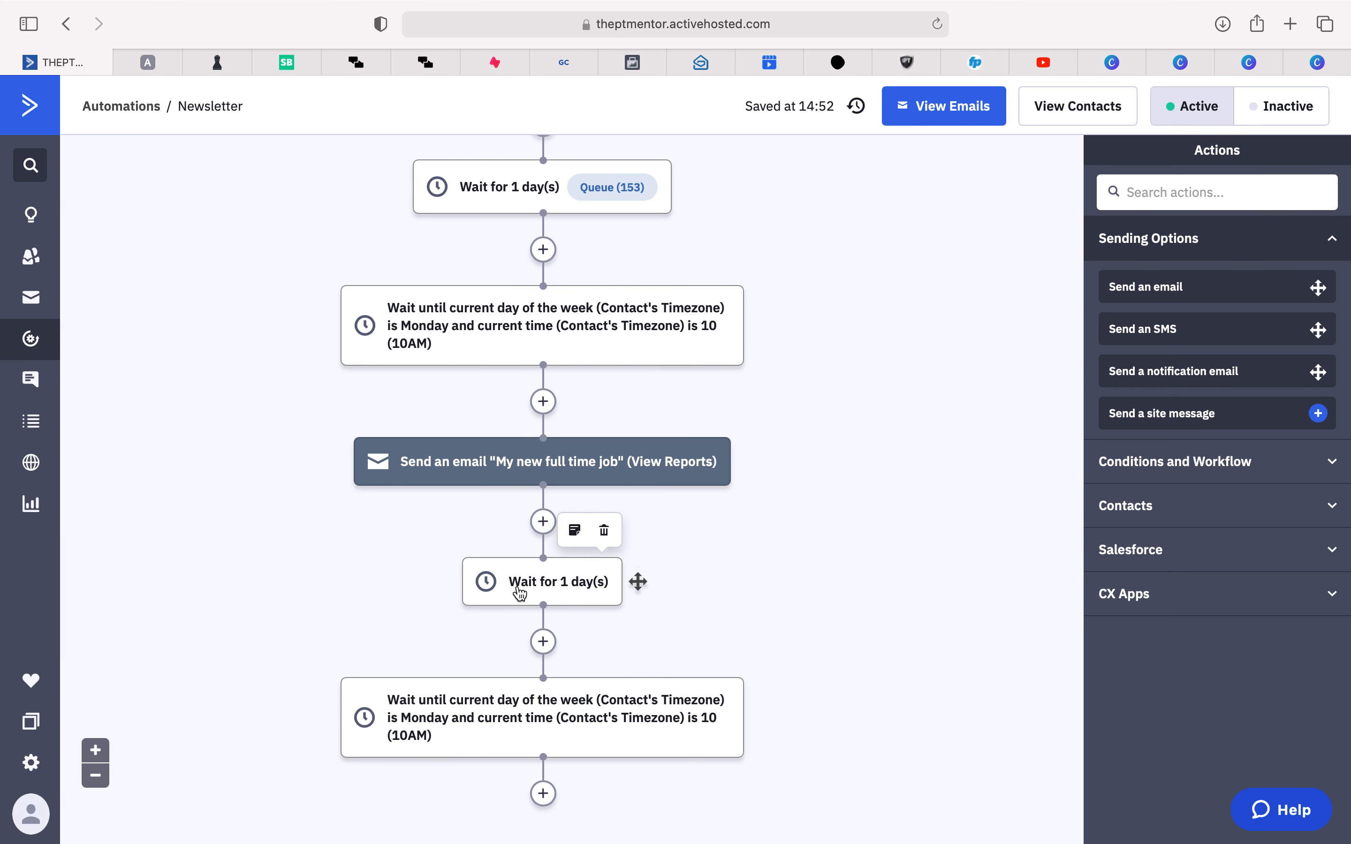
{"action": "scroll", "coordinate": [569, 718], "scroll_direction": "down", "scroll_amount": 2}
{"action": "scroll", "coordinate": [571, 718], "scroll_direction": "down", "scroll_amount": 2}
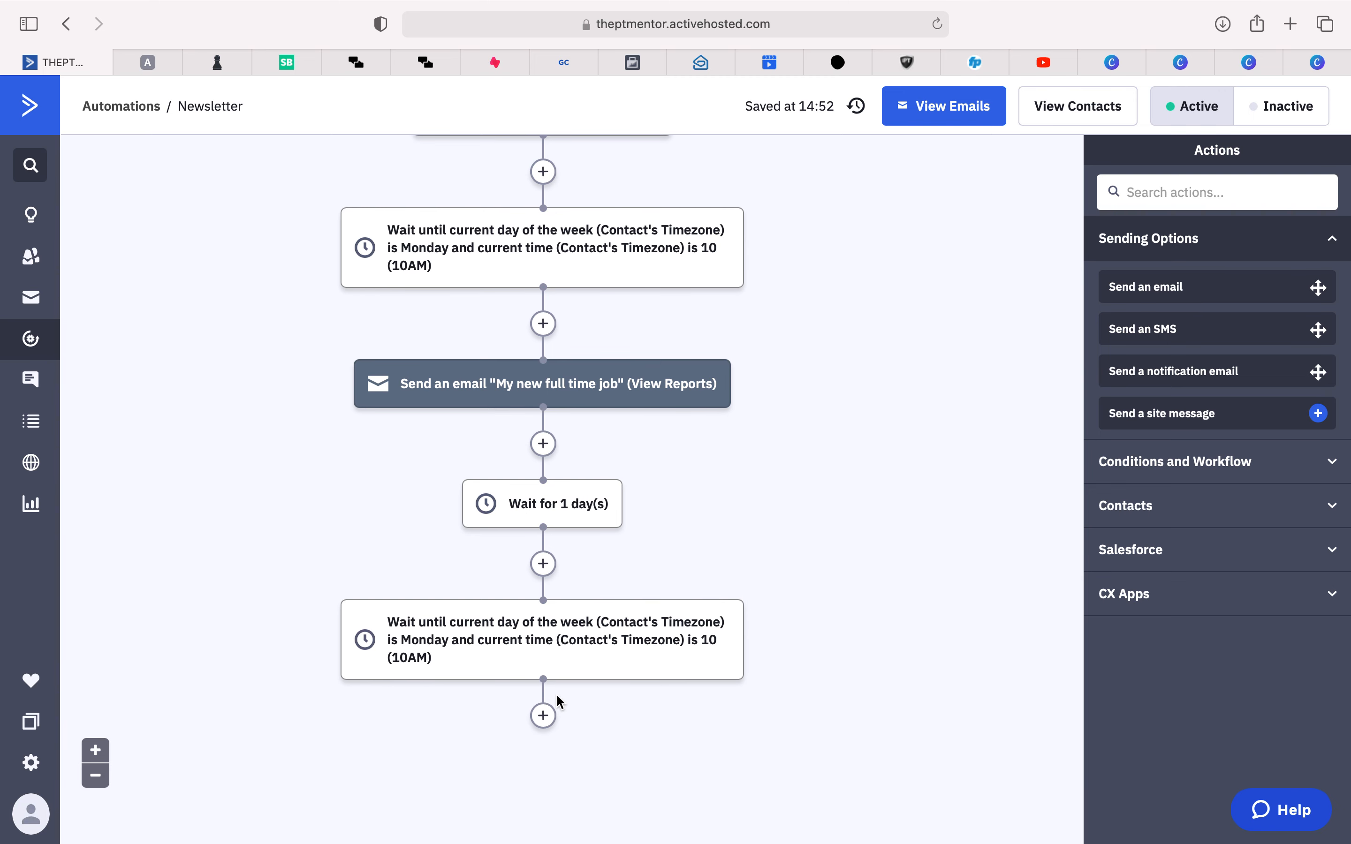
{"action": "scroll", "coordinate": [557, 696], "scroll_direction": "down", "scroll_amount": 4}
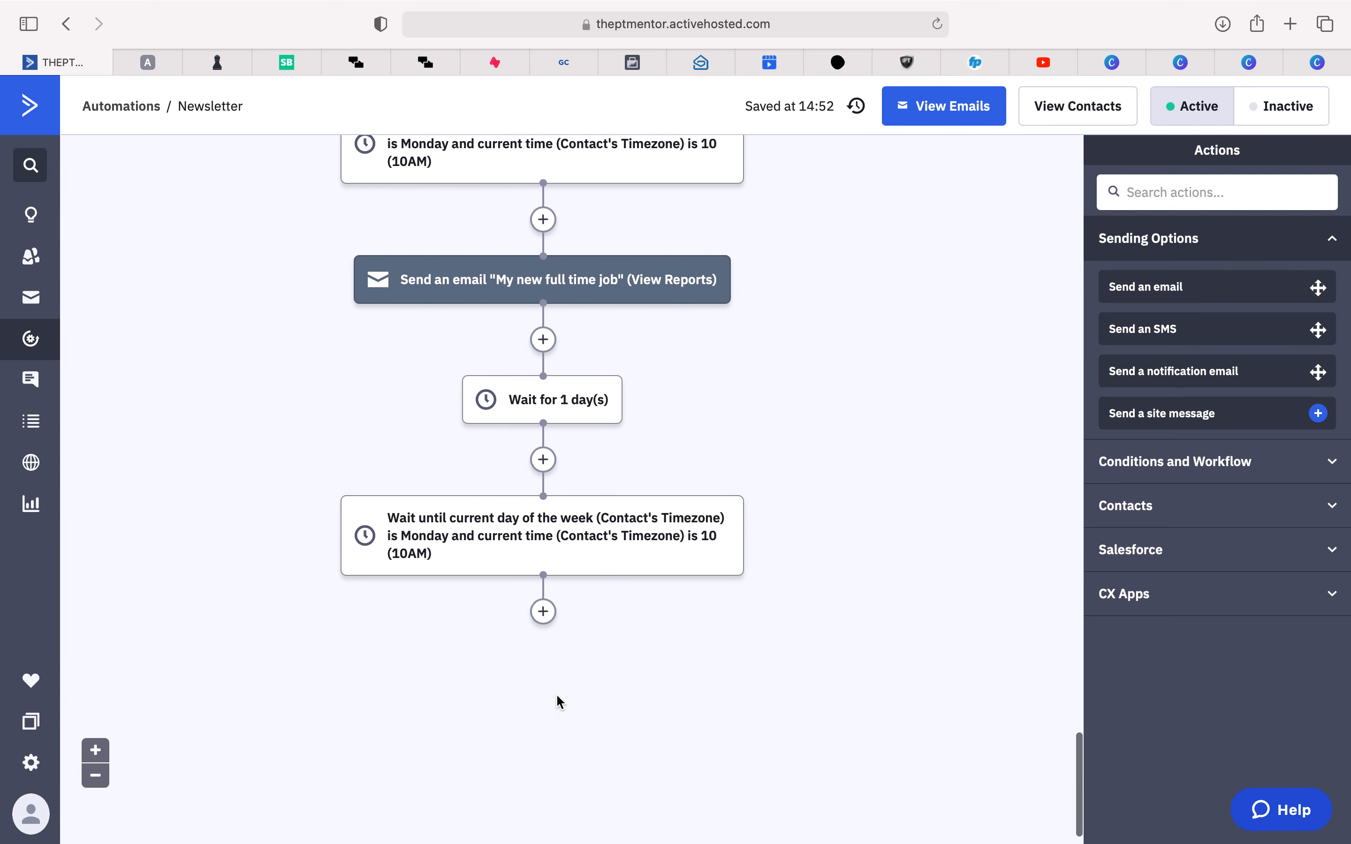
{"action": "scroll", "coordinate": [558, 702], "scroll_direction": "up", "scroll_amount": 20}
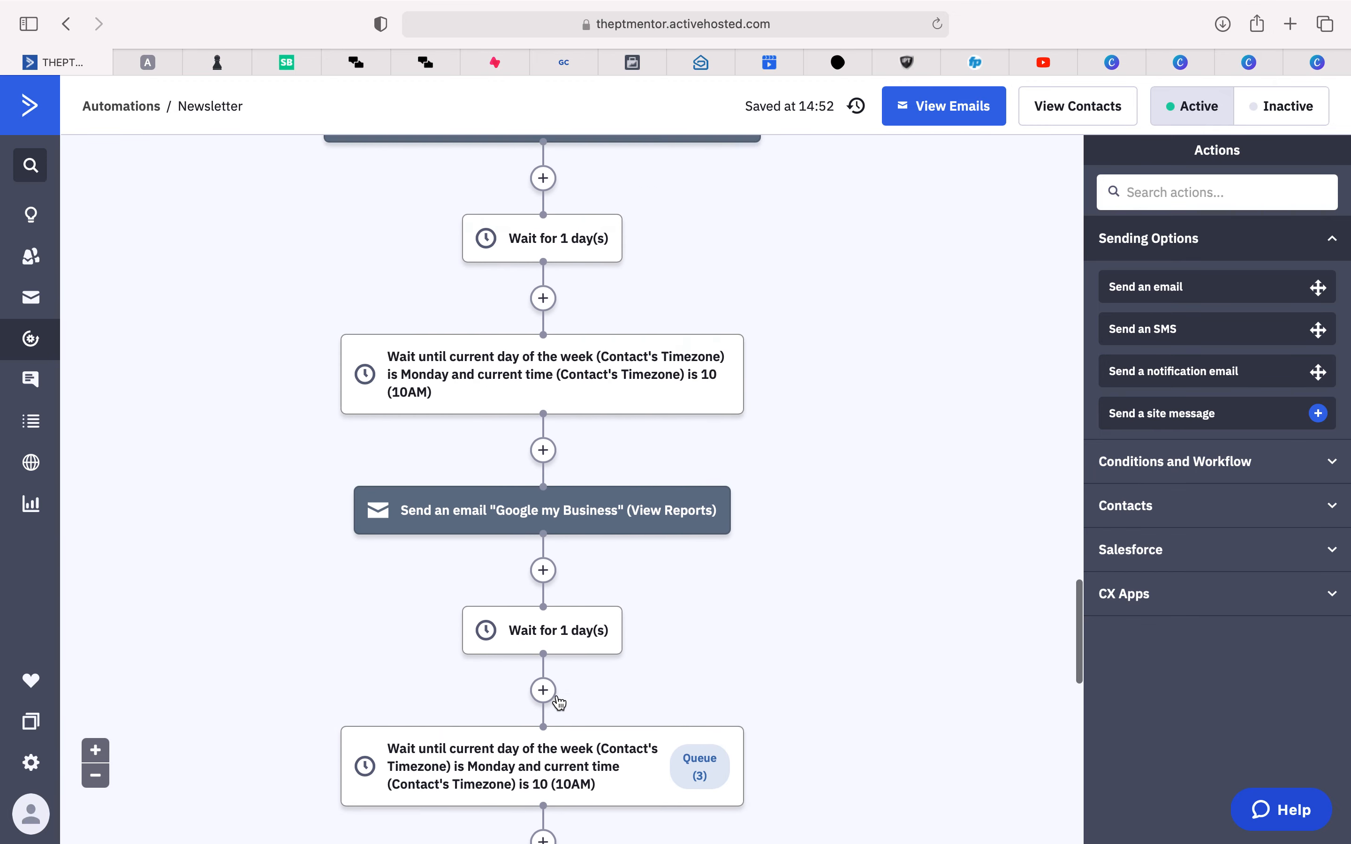
{"action": "scroll", "coordinate": [558, 703], "scroll_direction": "up", "scroll_amount": 20}
Step: Recheck the sequence between the "Google my Business" email and the automation's final Monday 10 AM wait, including the contact queues
{"action": "scroll", "coordinate": [558, 703], "scroll_direction": "down", "scroll_amount": 20}
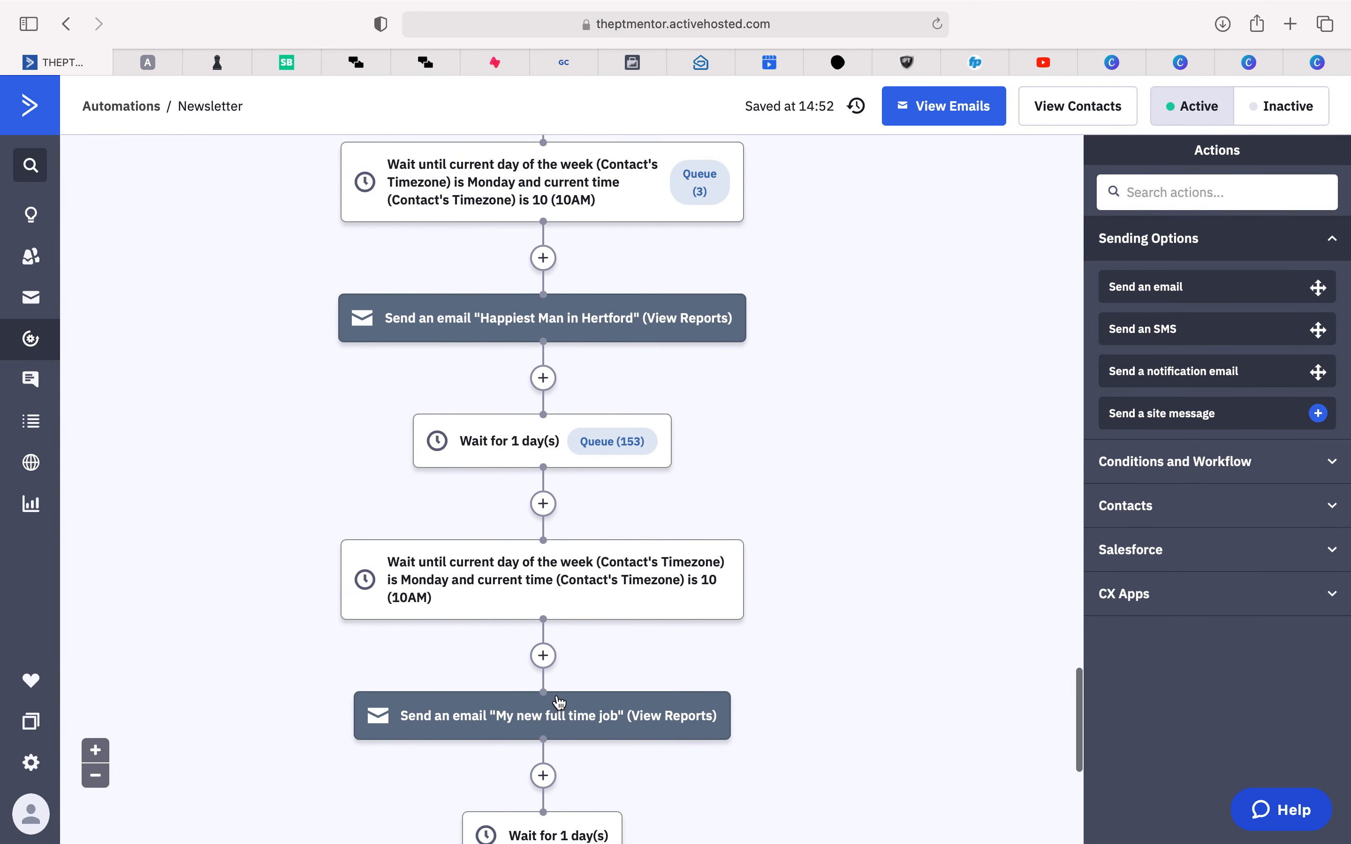
{"action": "mouse_move", "coordinate": [505, 598]}
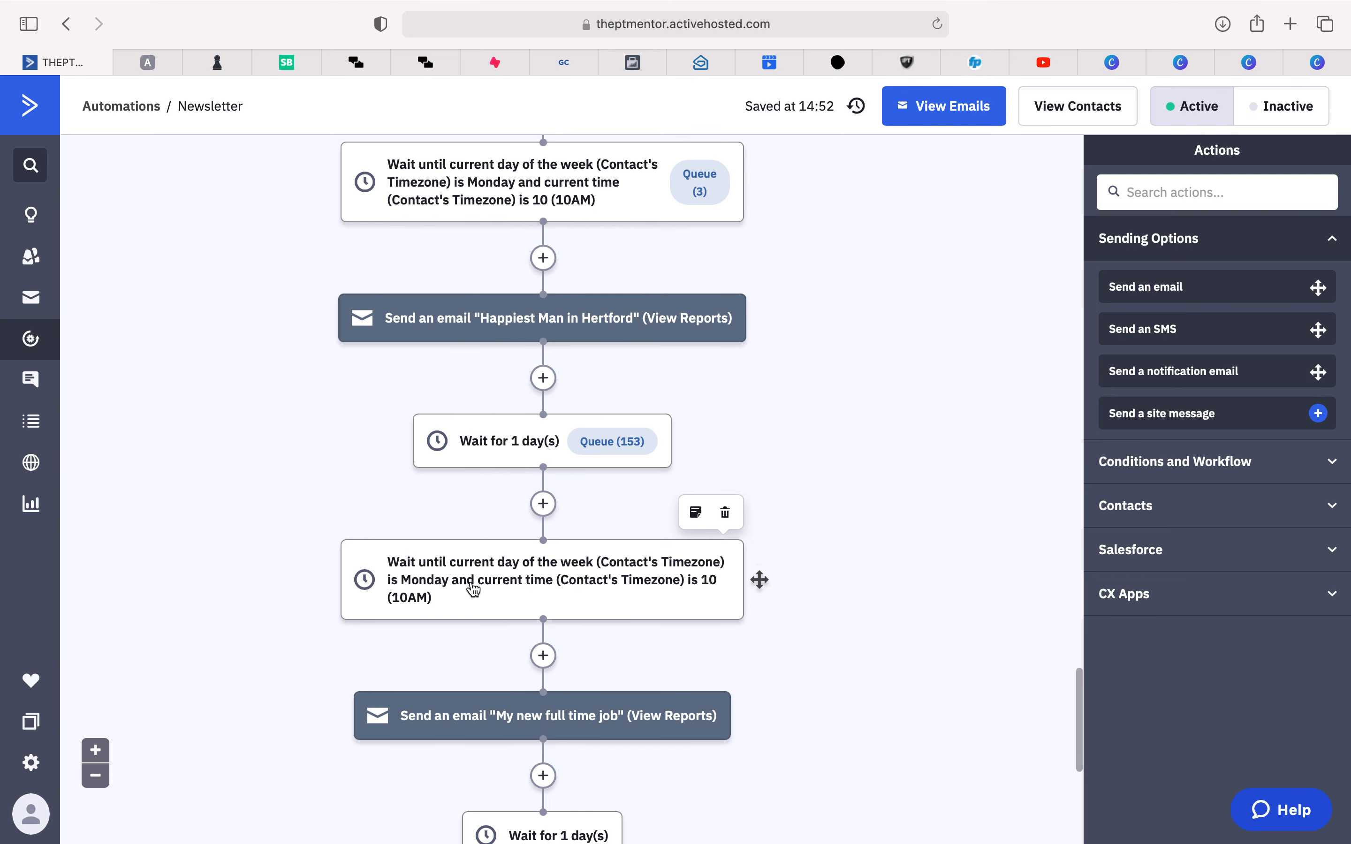
{"action": "scroll", "coordinate": [472, 590], "scroll_direction": "down", "scroll_amount": 3}
{"action": "mouse_move", "coordinate": [441, 630]}
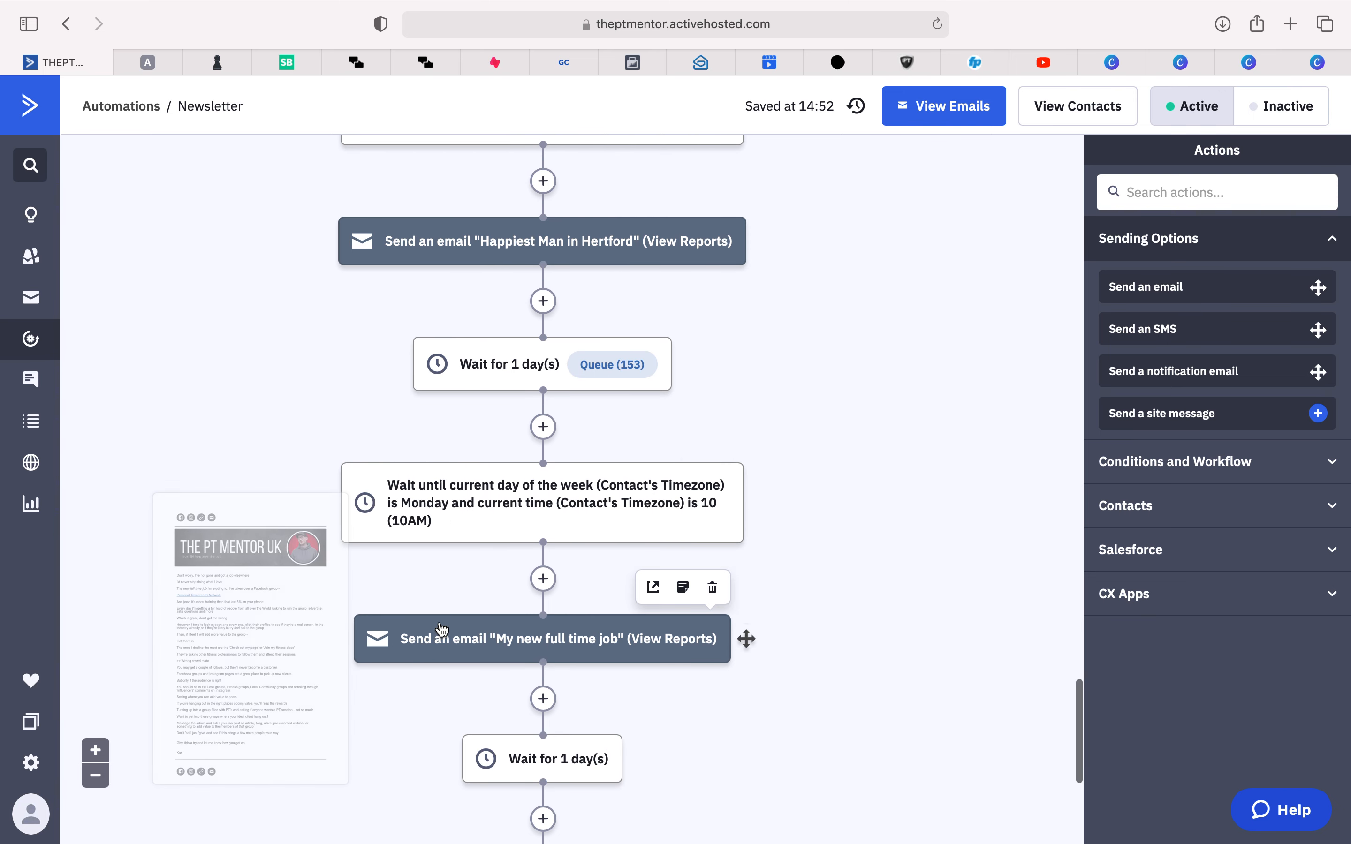
{"action": "scroll", "coordinate": [441, 630], "scroll_direction": "down", "scroll_amount": 8}
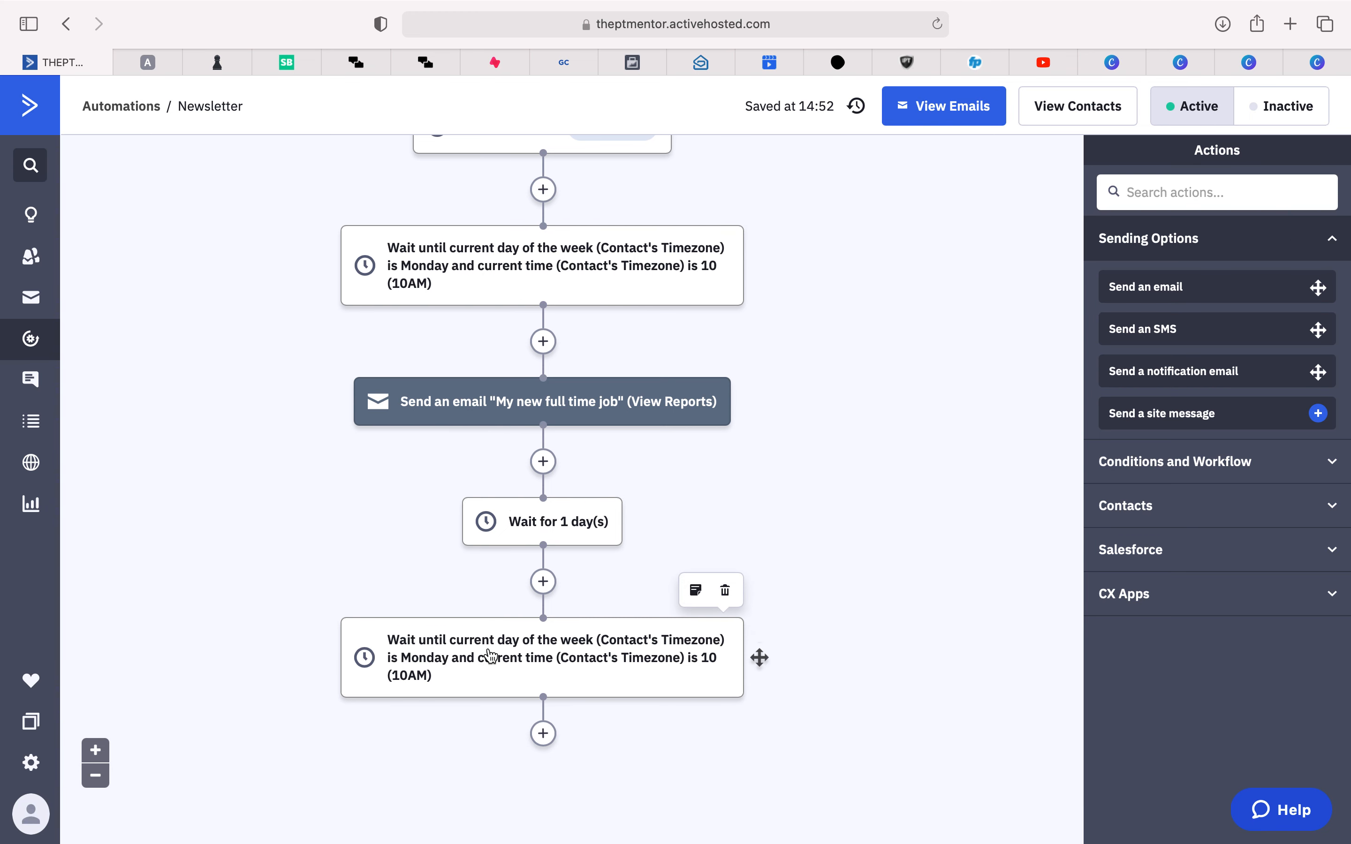
{"action": "scroll", "coordinate": [491, 657], "scroll_direction": "down", "scroll_amount": 3}
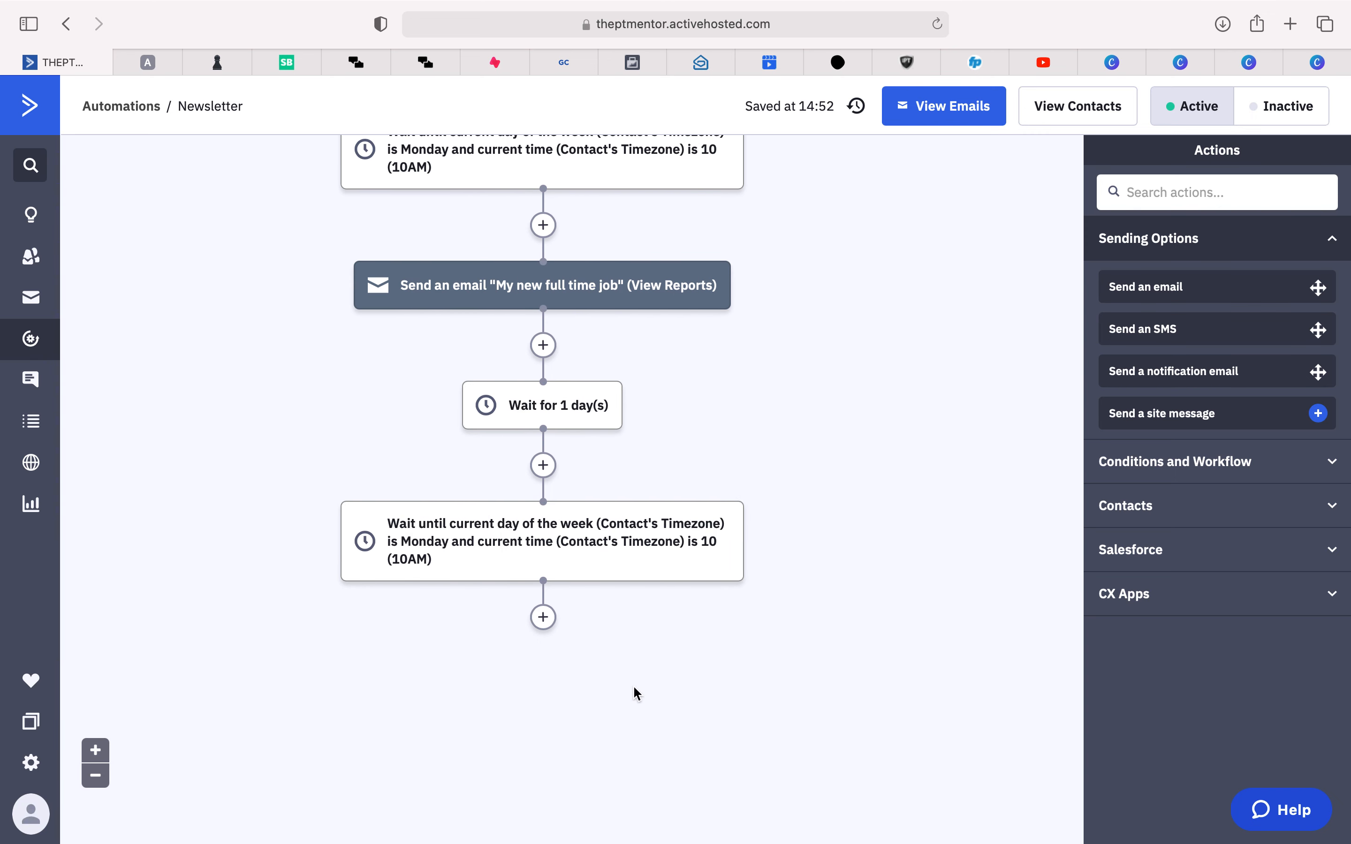
{"action": "scroll", "coordinate": [636, 693], "scroll_direction": "up", "scroll_amount": 9}
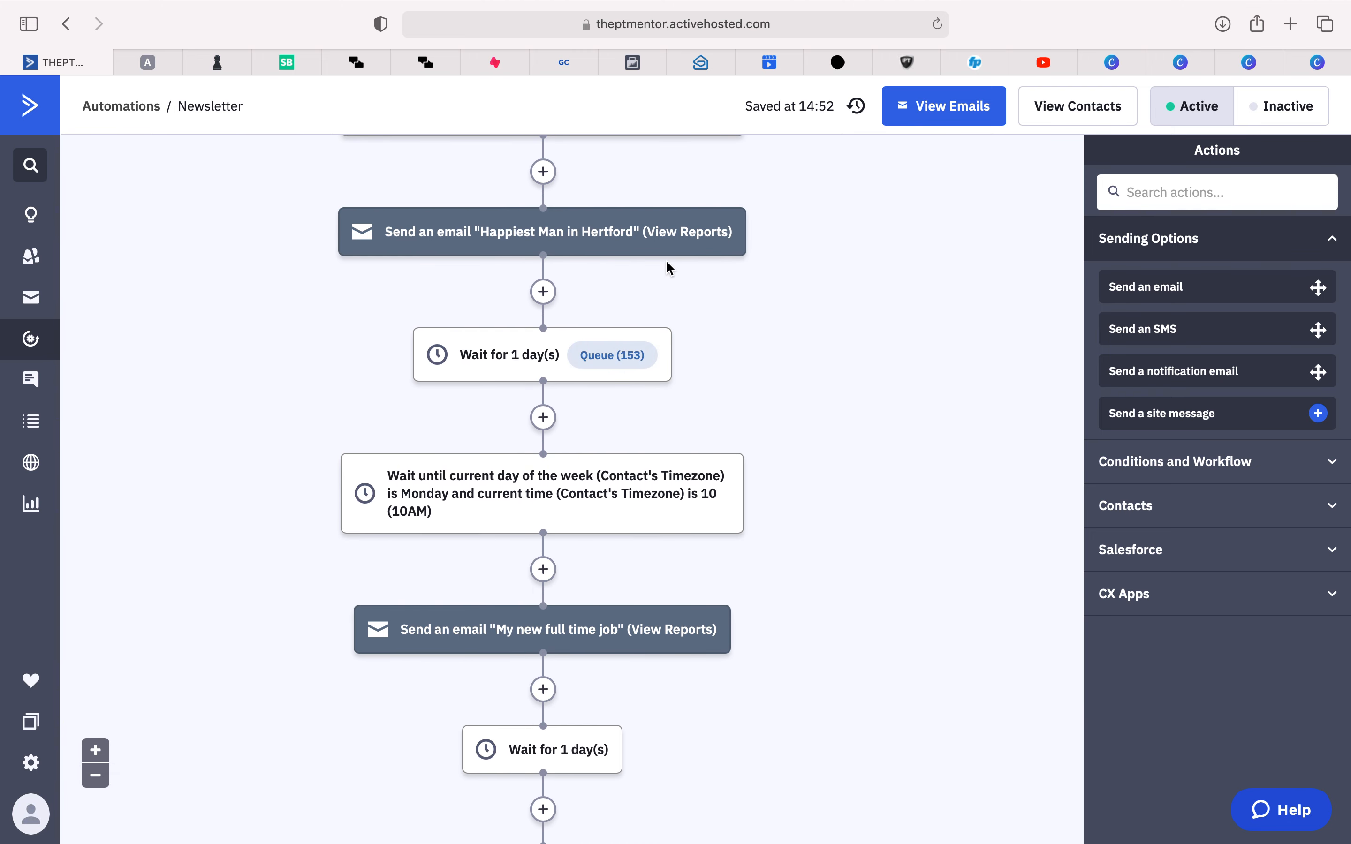
{"action": "mouse_move", "coordinate": [709, 237]}
{"action": "scroll", "coordinate": [696, 423], "scroll_direction": "up", "scroll_amount": 11}
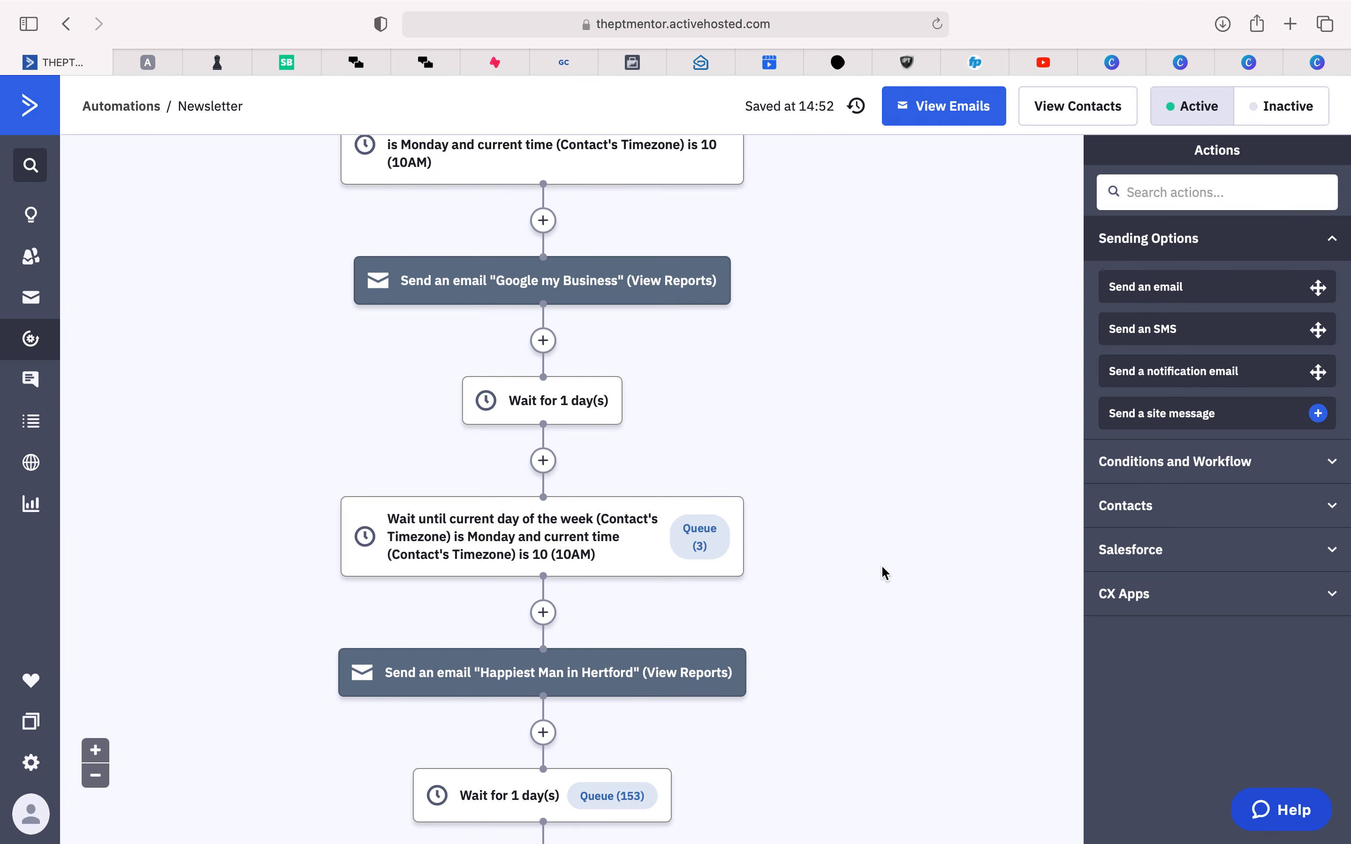
{"action": "scroll", "coordinate": [886, 573], "scroll_direction": "down", "scroll_amount": 10}
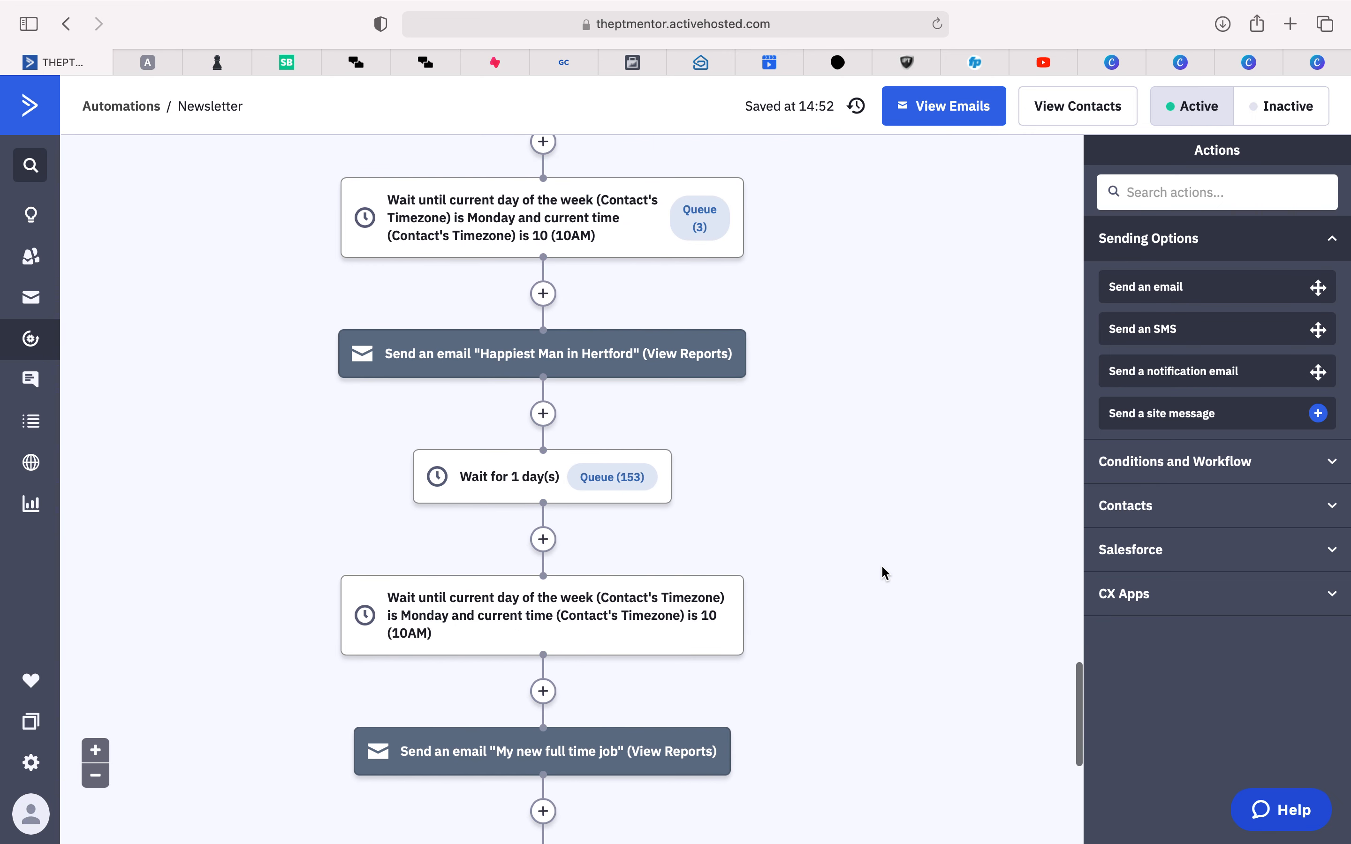
{"action": "scroll", "coordinate": [885, 572], "scroll_direction": "down", "scroll_amount": 4}
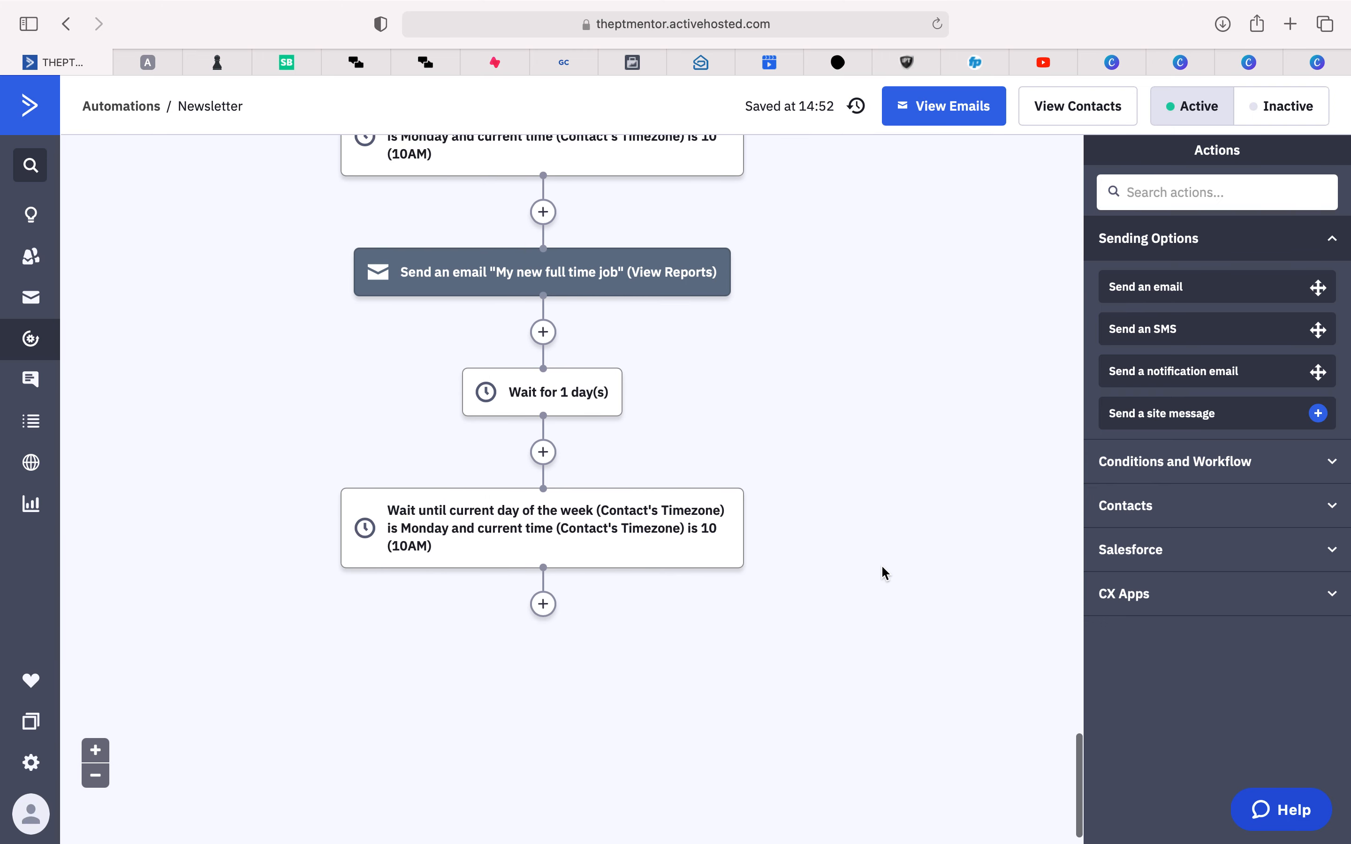
{"action": "scroll", "coordinate": [843, 430], "scroll_direction": "up", "scroll_amount": 1}
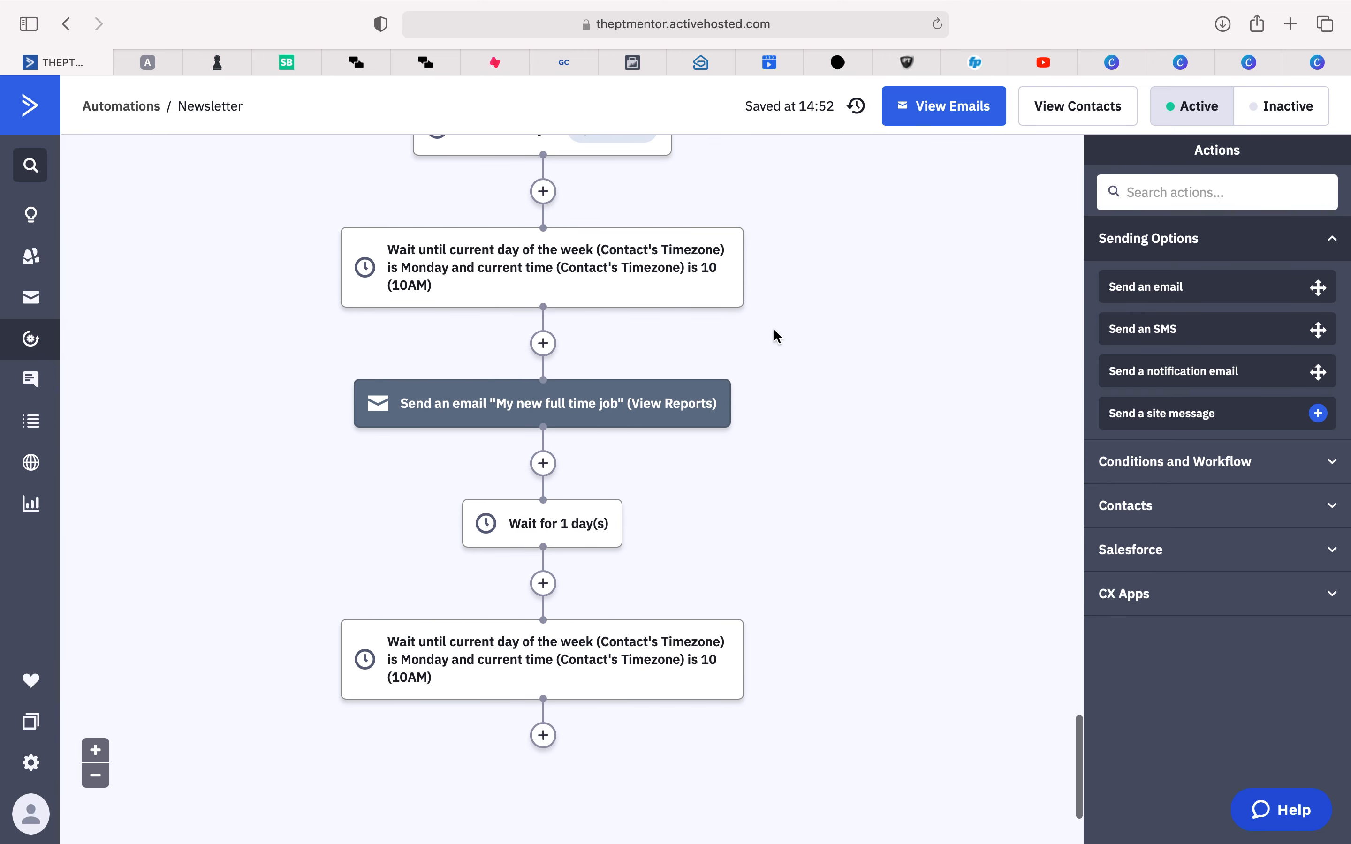
Step: Review the Newsletter automation's start triggers, the Conversations page and the account's contact lists
{"action": "mouse_move", "coordinate": [722, 436]}
{"action": "scroll", "coordinate": [713, 455], "scroll_direction": "up", "scroll_amount": 15}
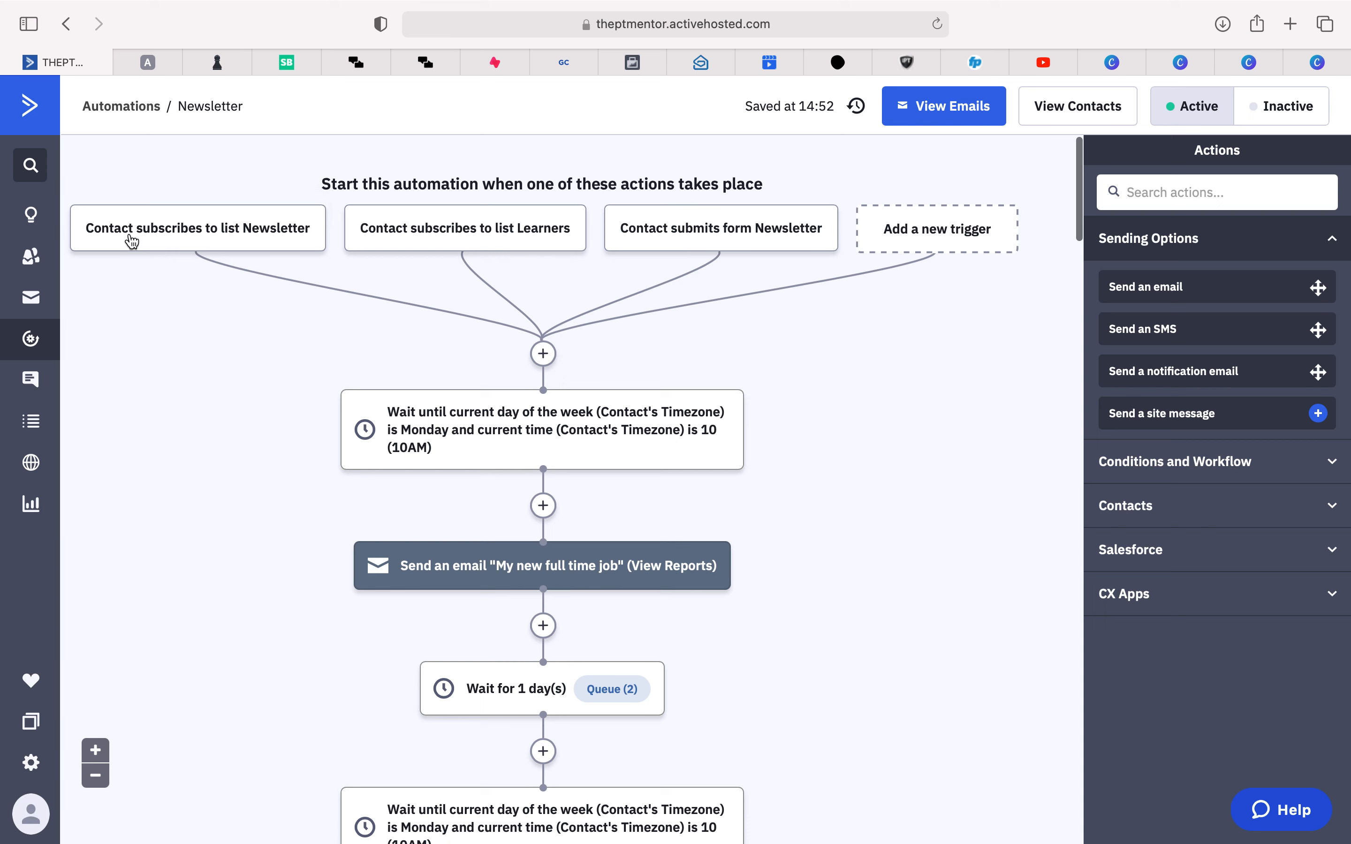
{"action": "mouse_move", "coordinate": [181, 237]}
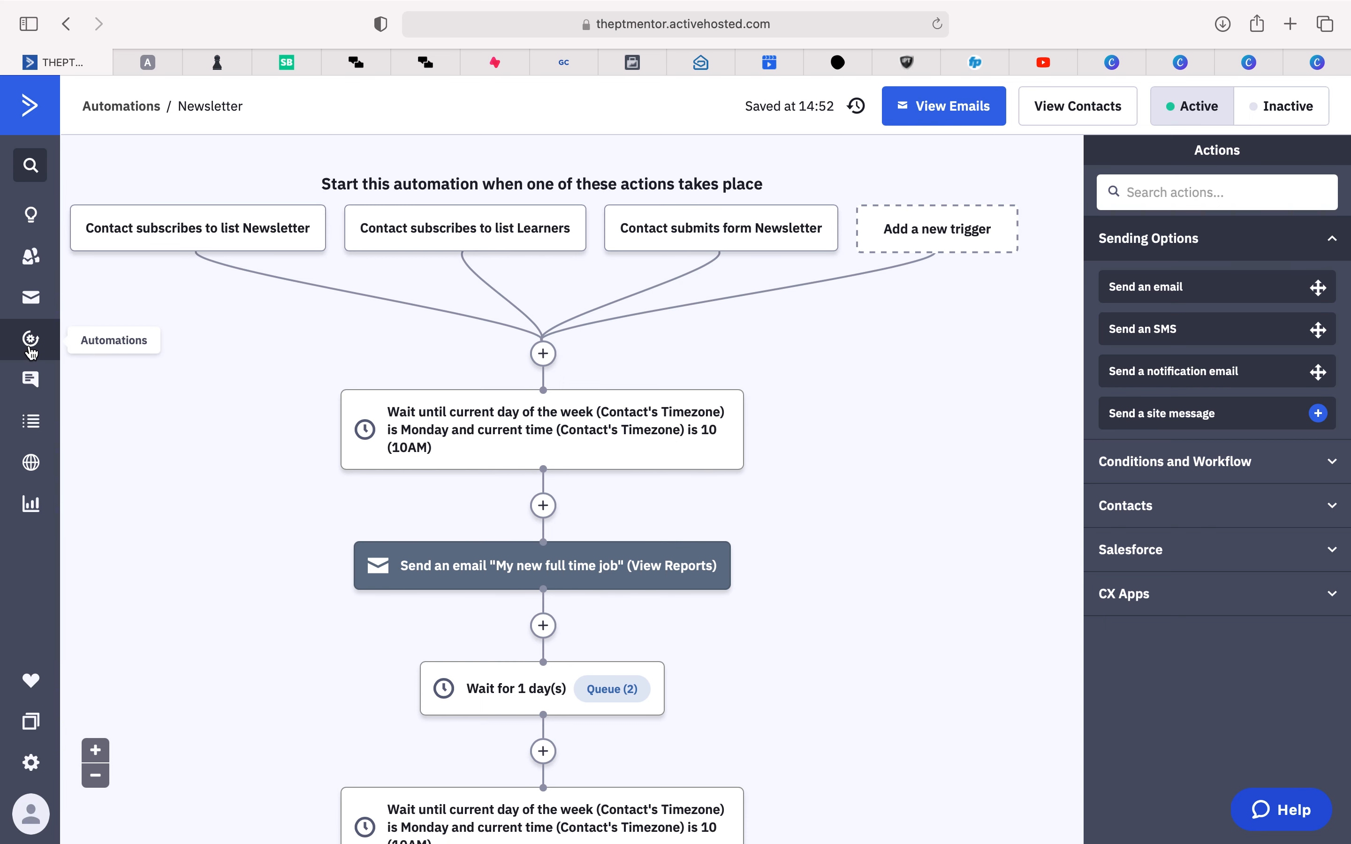
{"action": "left_click", "coordinate": [35, 388]}
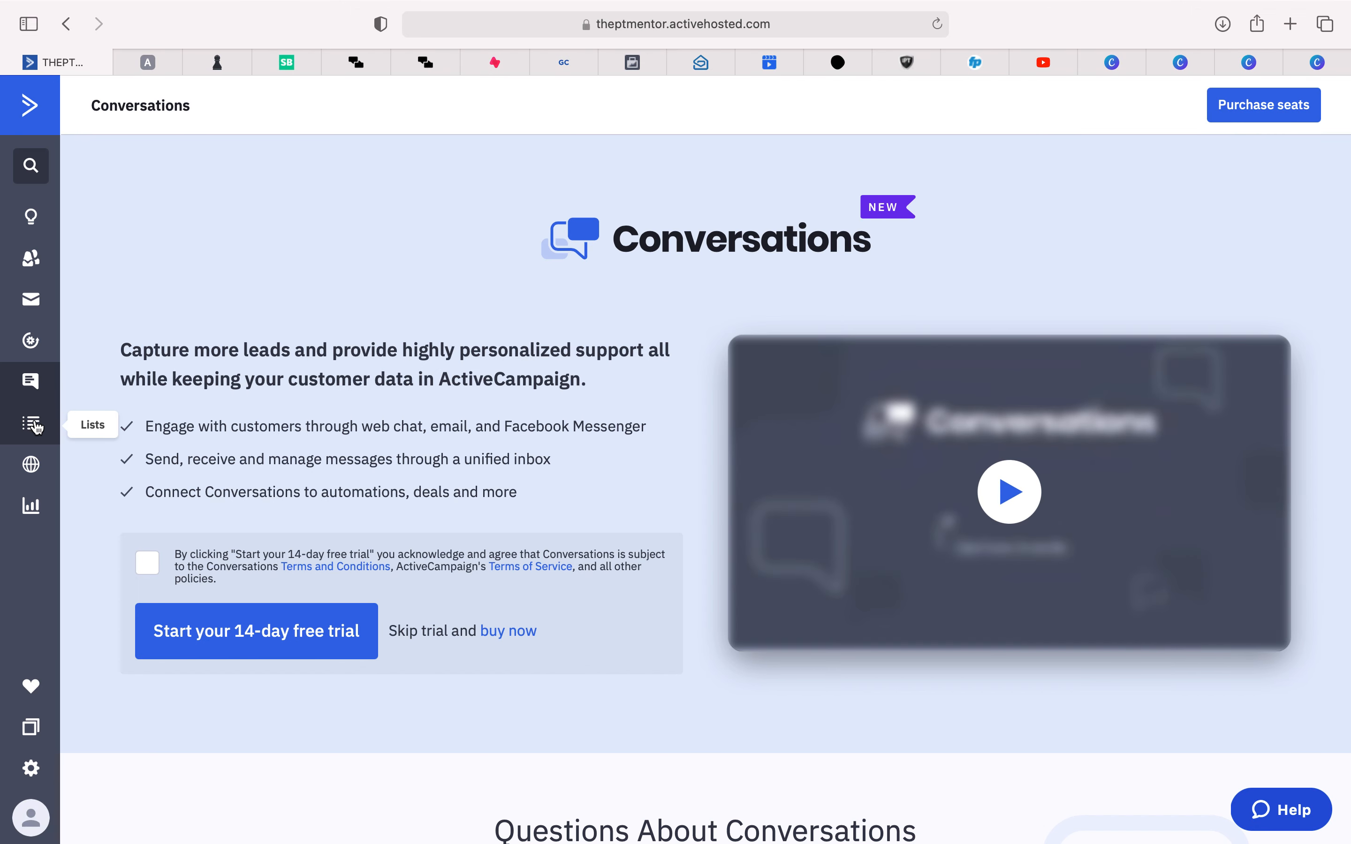
{"action": "left_click", "coordinate": [35, 426]}
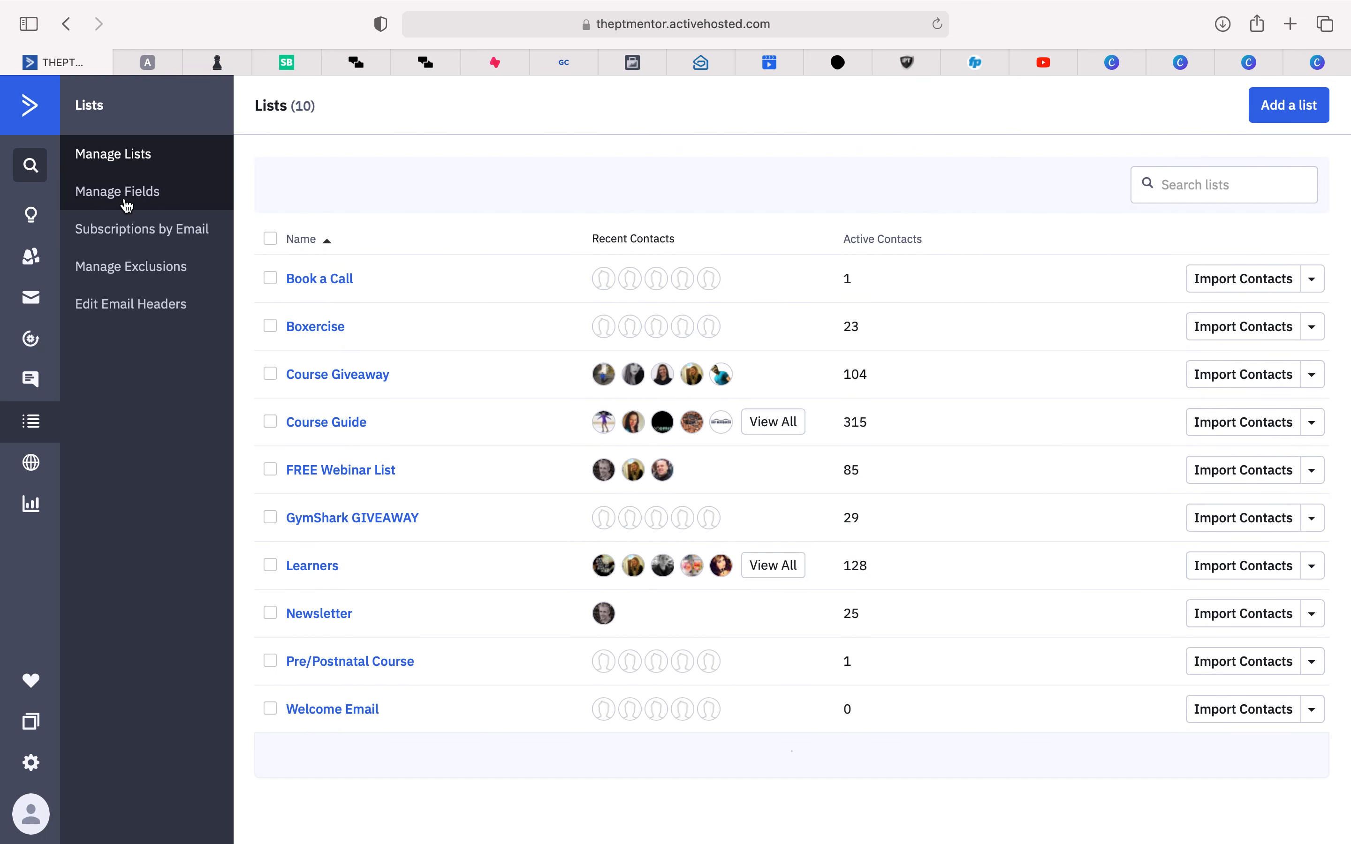
Step: Browse the site's forms and view the Newsletter form's layout before returning to the forms overview
{"action": "left_click", "coordinate": [40, 473]}
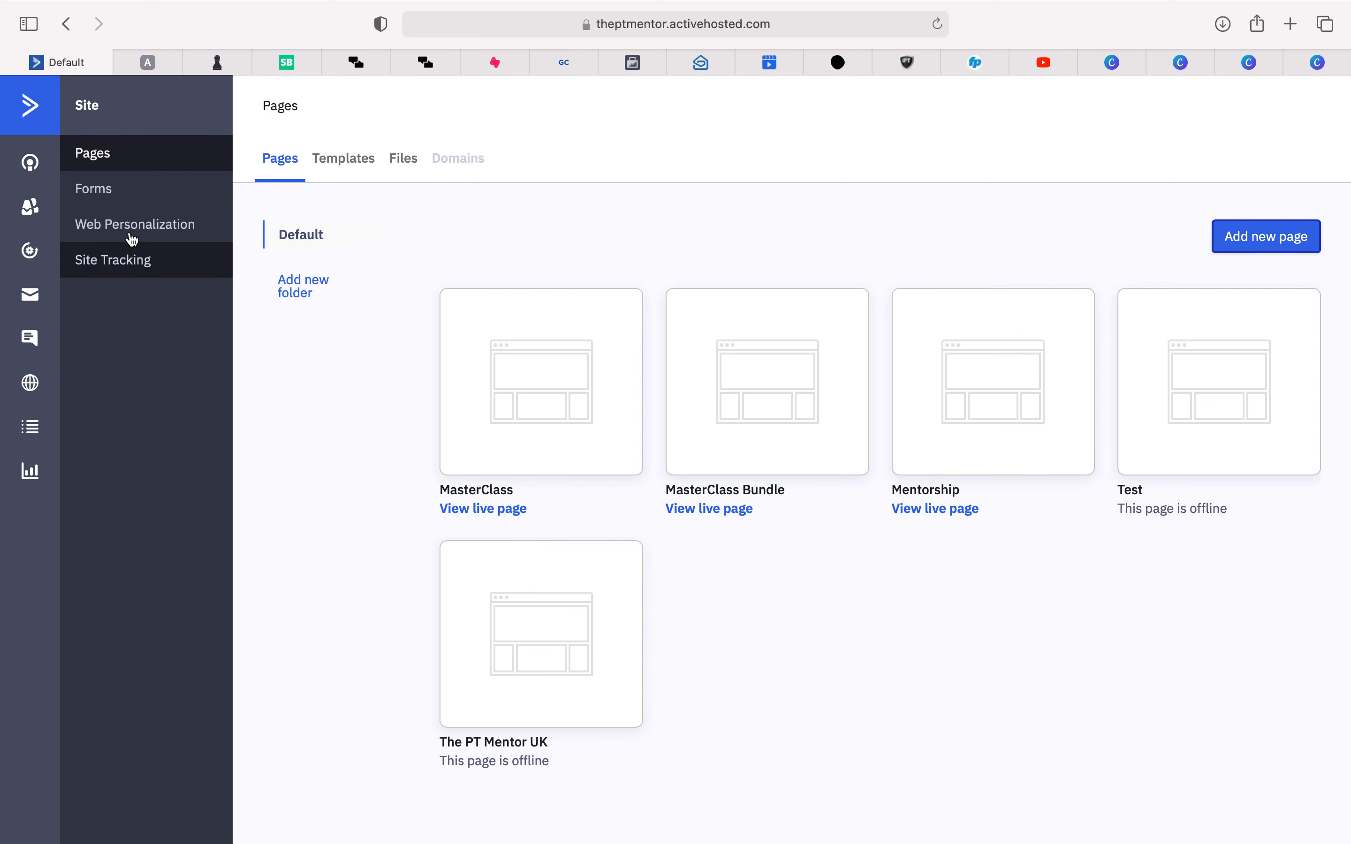
{"action": "left_click", "coordinate": [126, 201]}
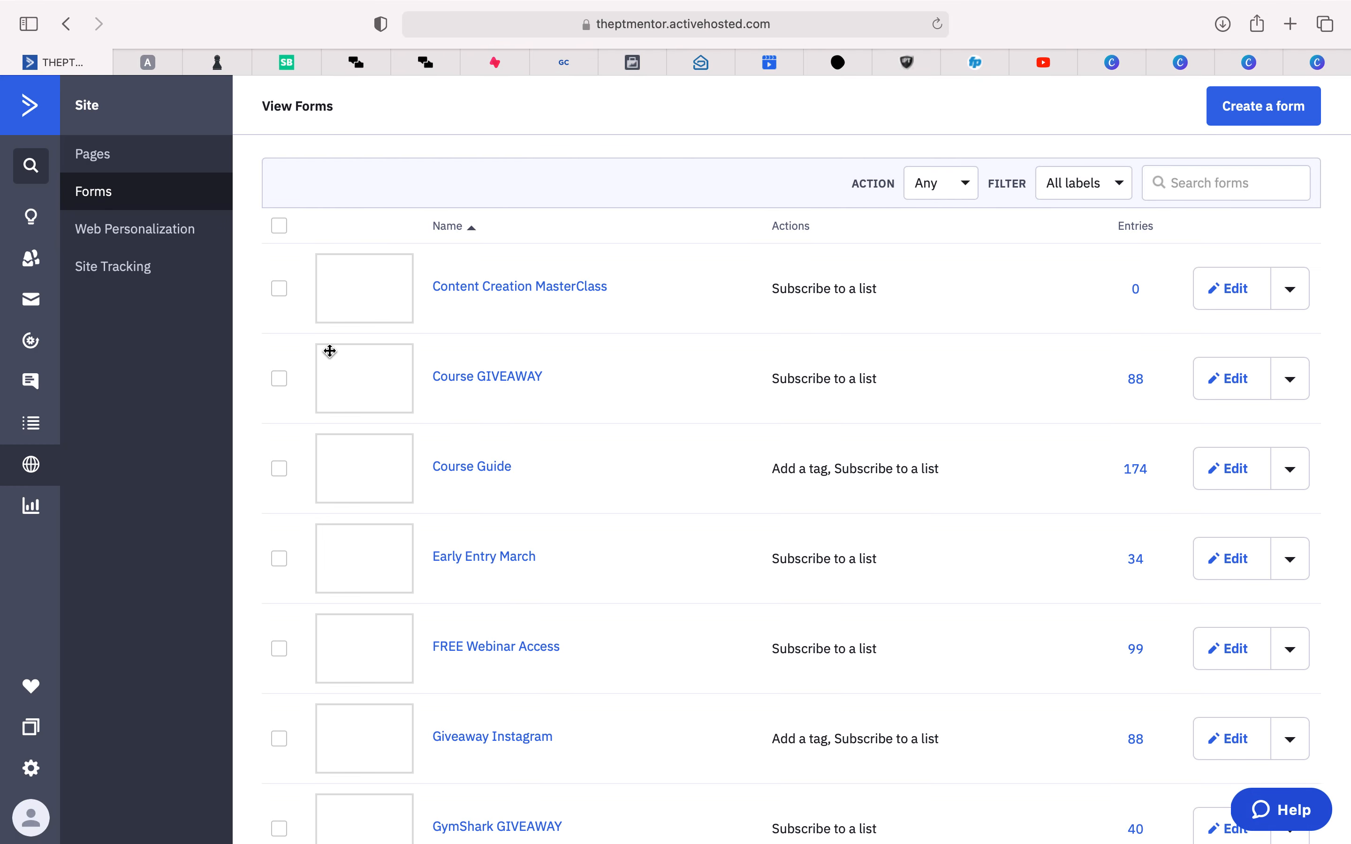
{"action": "scroll", "coordinate": [559, 697], "scroll_direction": "down", "scroll_amount": 10}
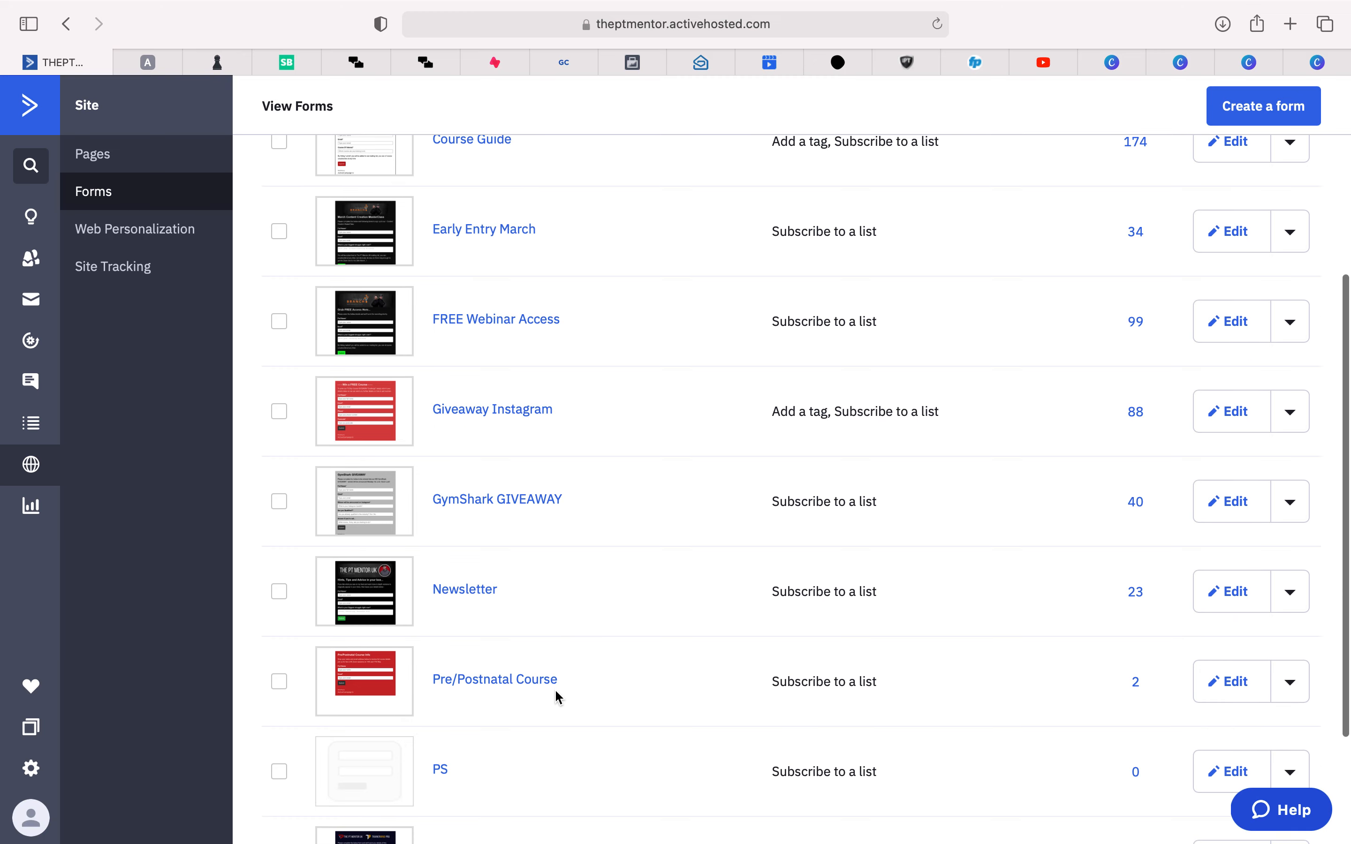
{"action": "left_click", "coordinate": [472, 420]}
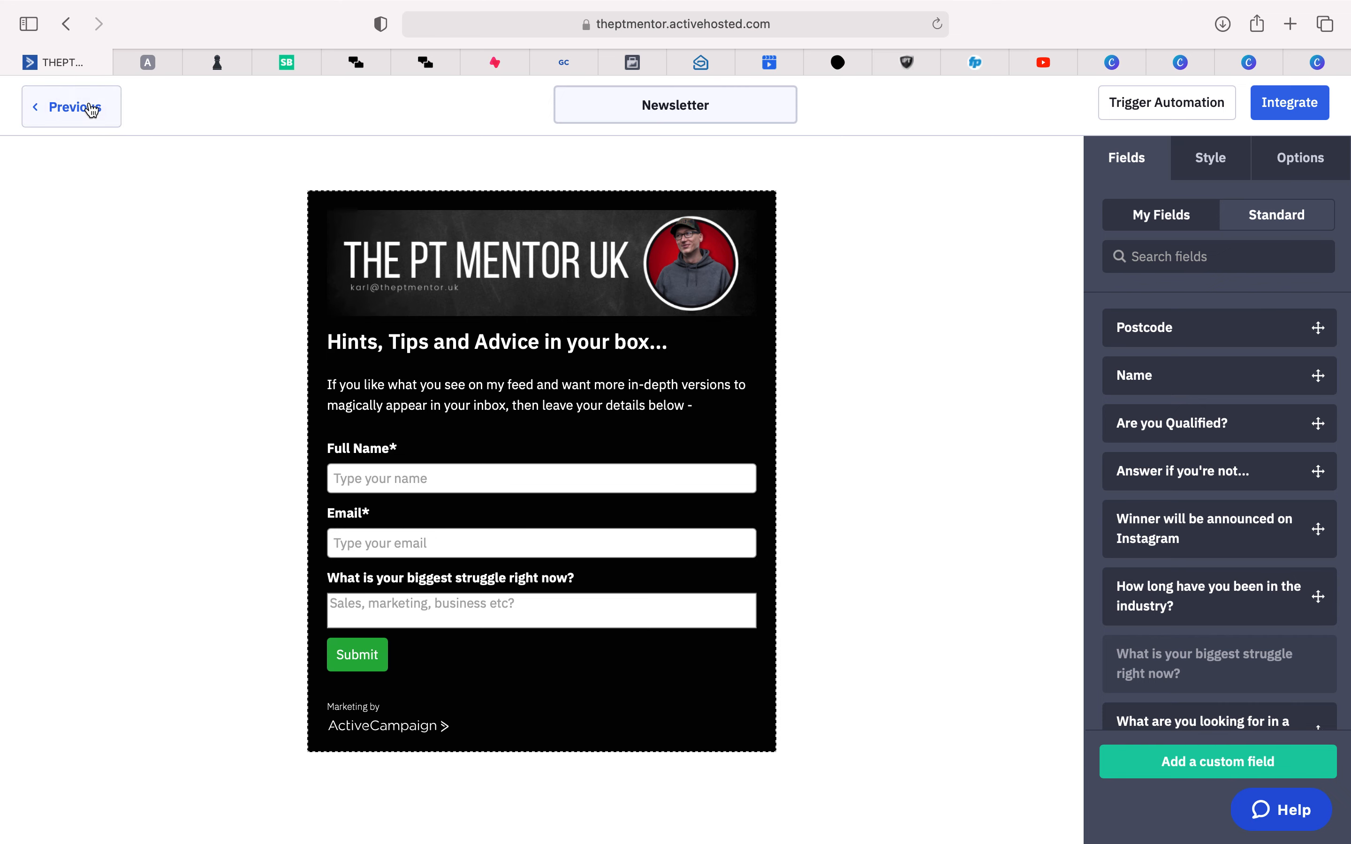
{"action": "left_click", "coordinate": [66, 26]}
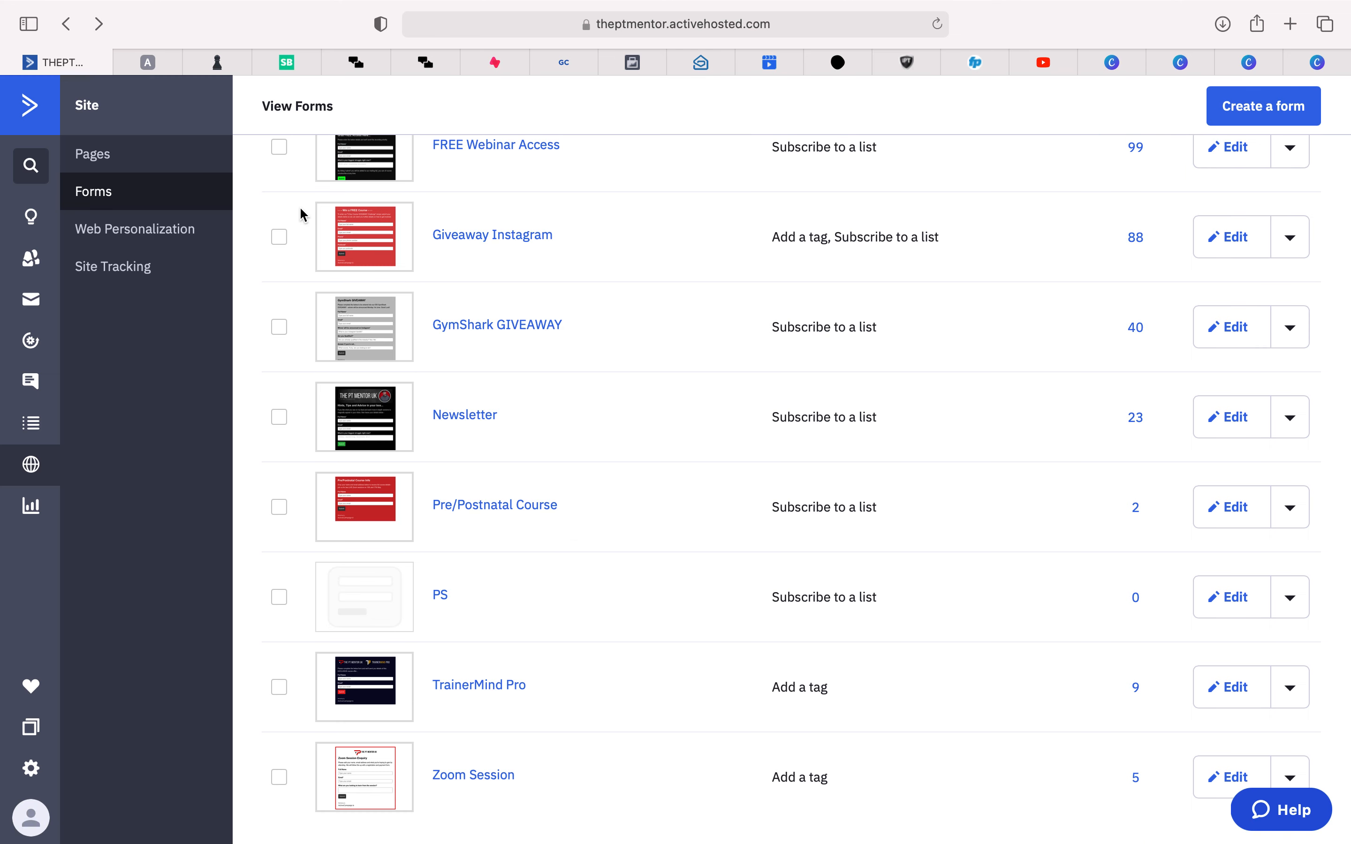
{"action": "scroll", "coordinate": [673, 380], "scroll_direction": "up", "scroll_amount": 10}
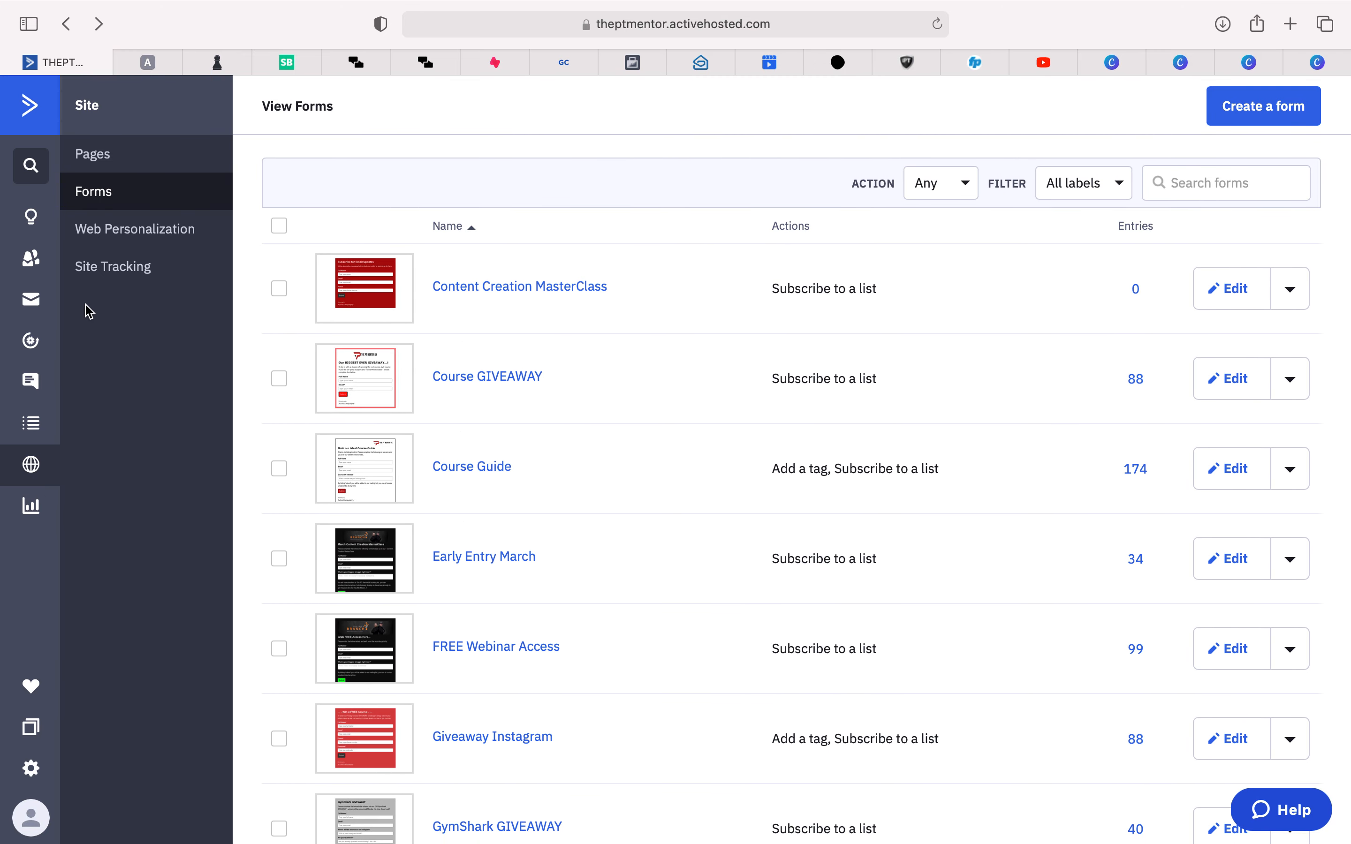
Step: Create an inline form named TEST 2 with the action Subscribe to a list set to Learners
{"action": "left_click", "coordinate": [1244, 103]}
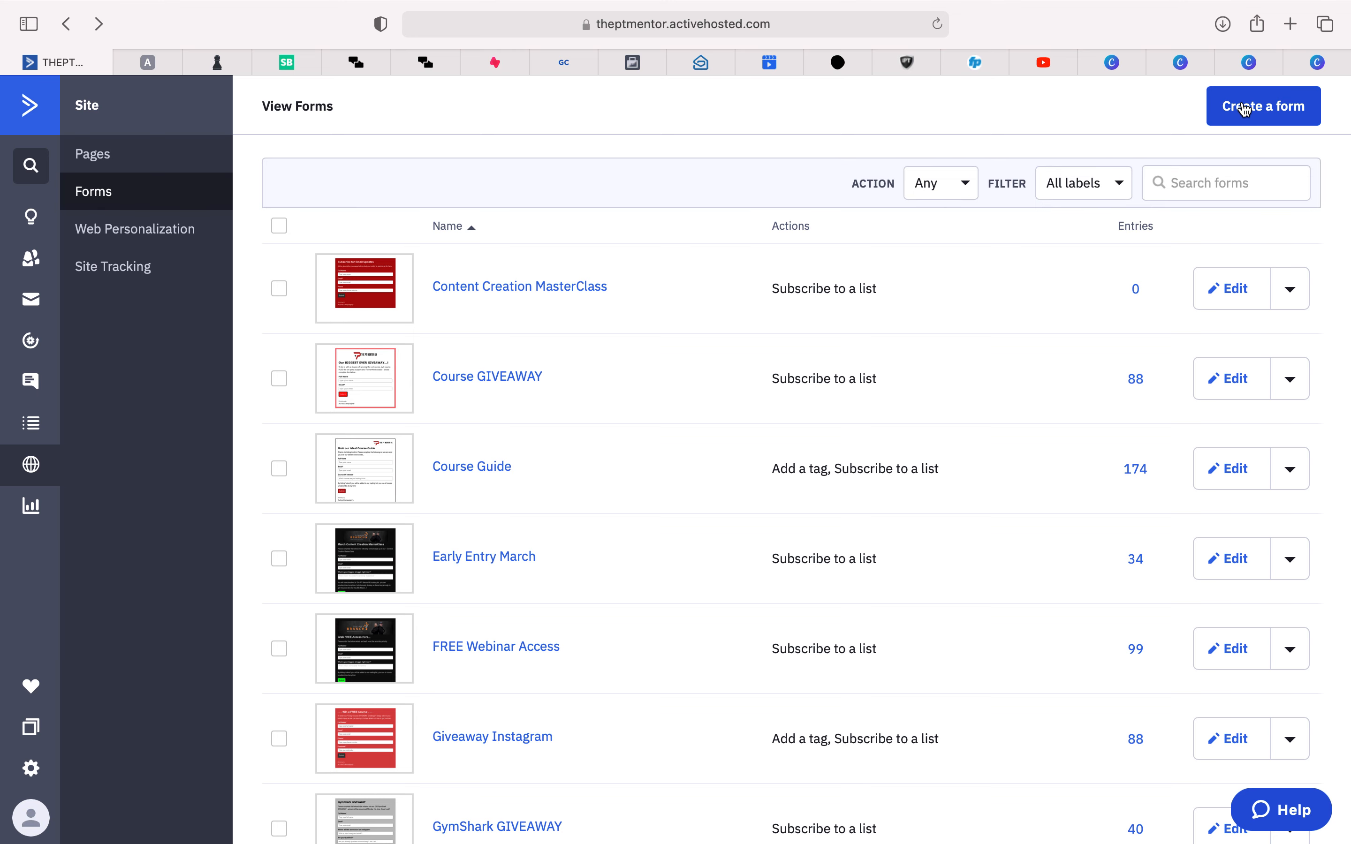
{"action": "type", "text": "TEST 2"}
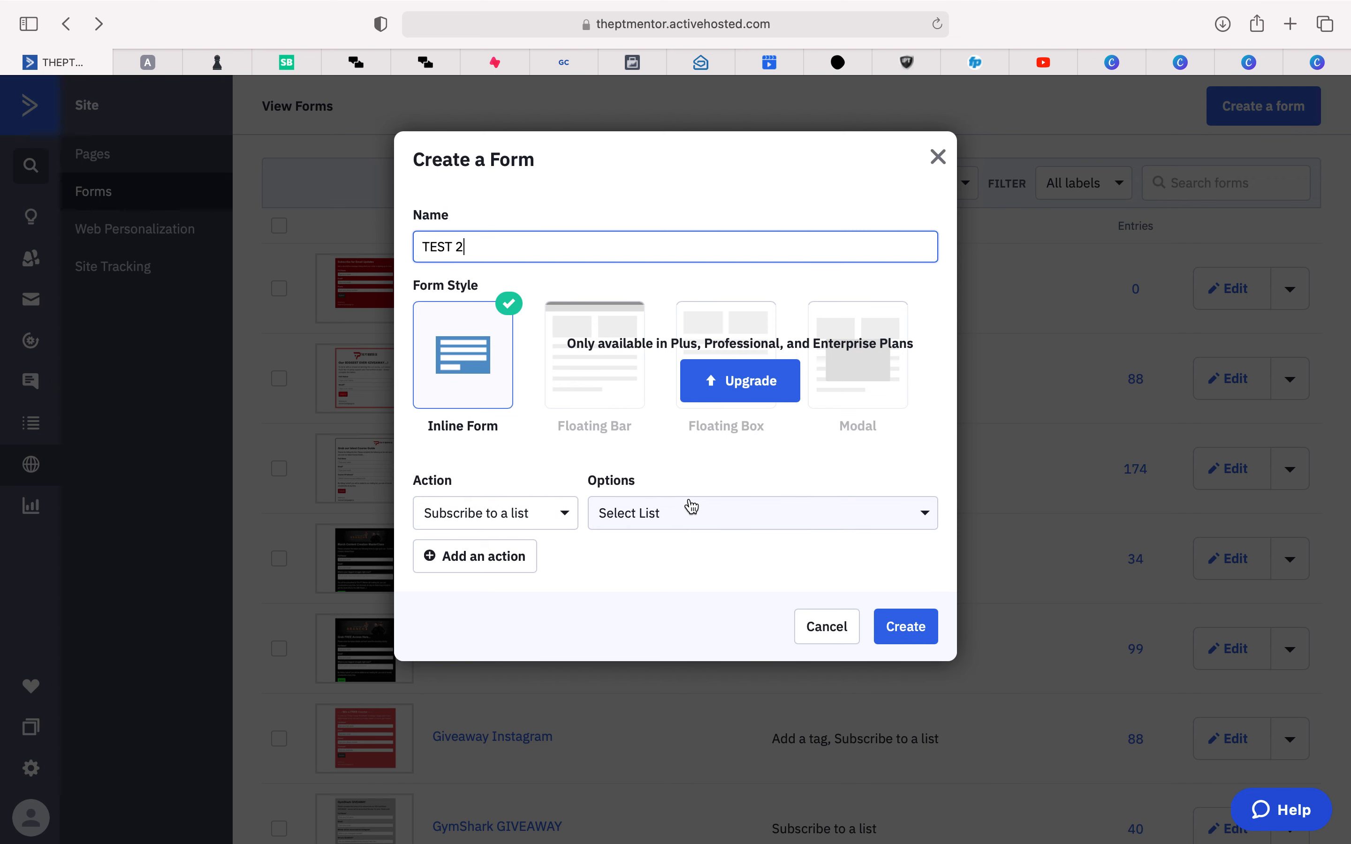
{"action": "left_click", "coordinate": [678, 513]}
{"action": "left_click", "coordinate": [682, 646]}
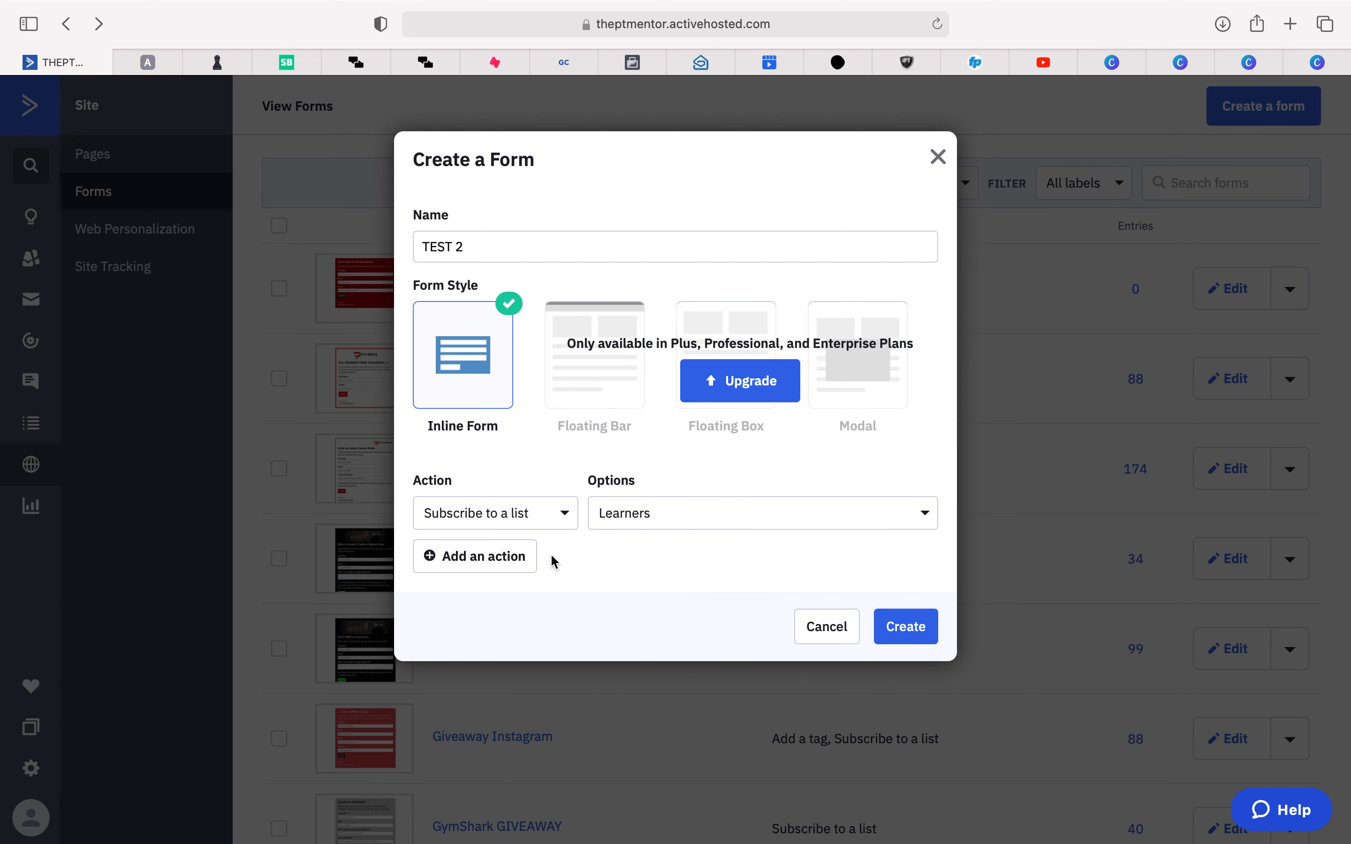
{"action": "left_click", "coordinate": [902, 624]}
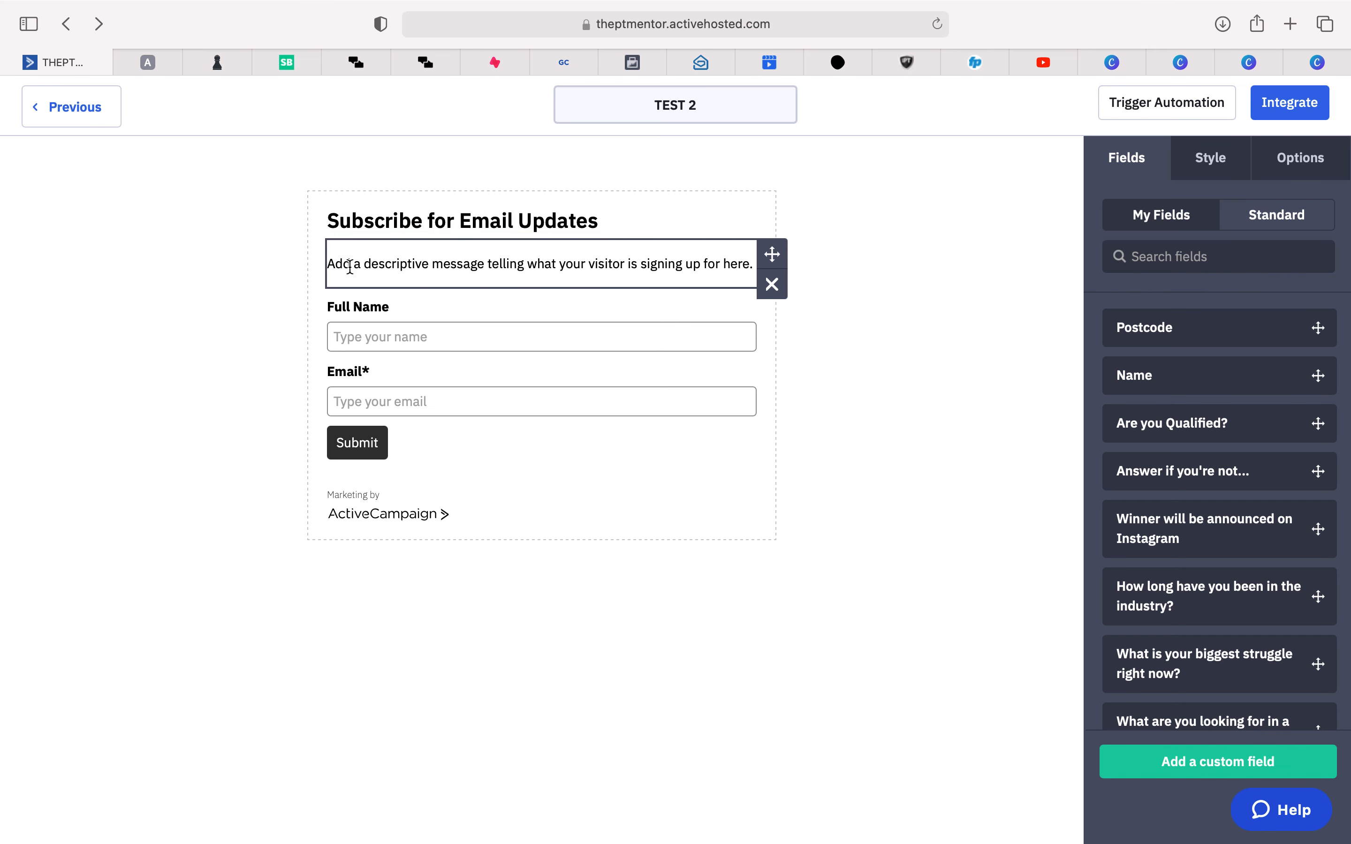
Step: Replace the form's placeholder description with "HERE.", keeping the paragraph tags
{"action": "left_click", "coordinate": [511, 267]}
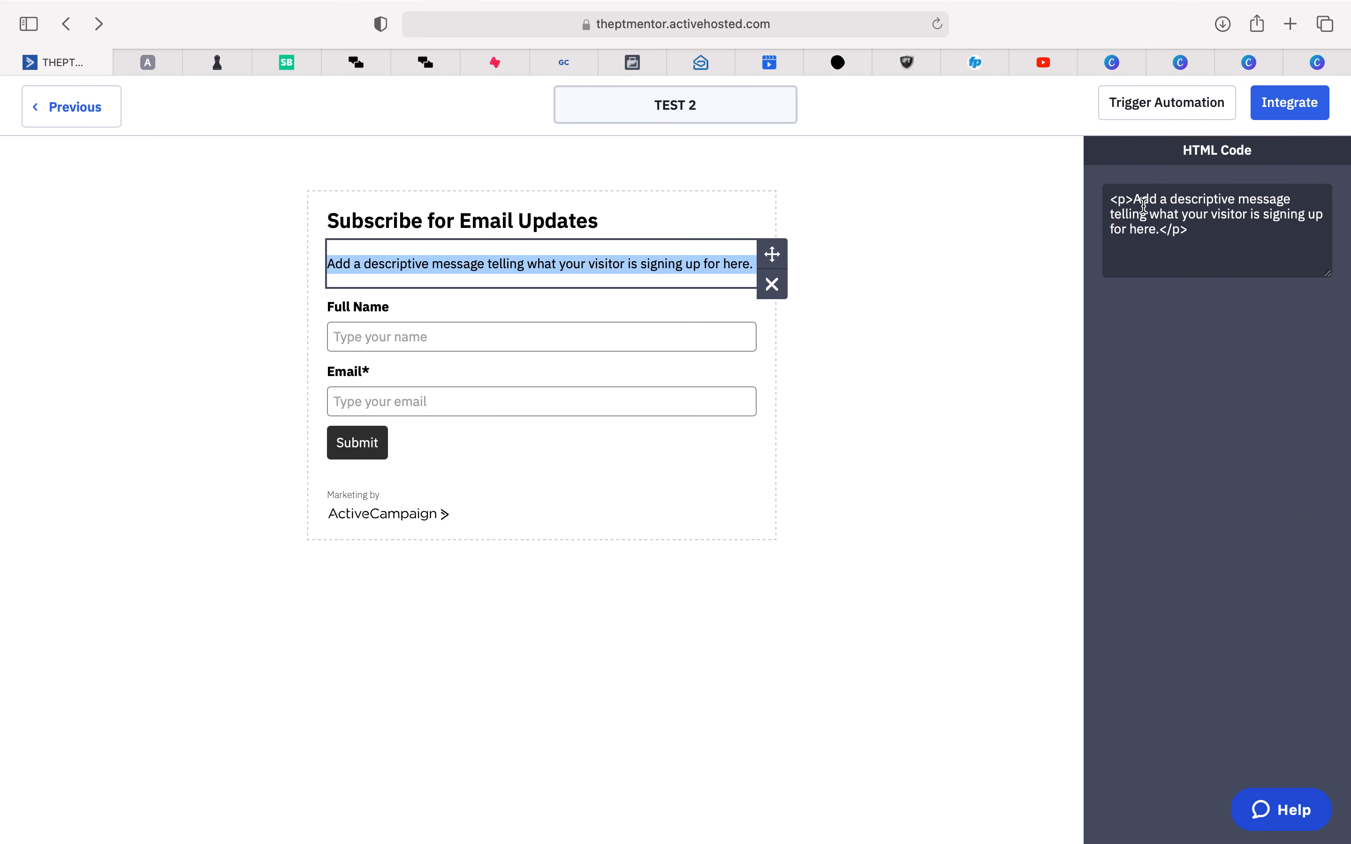
{"action": "left_click_drag", "start_coordinate": [1142, 196], "coordinate": [1148, 230]}
{"action": "type", "text": "HERE."}
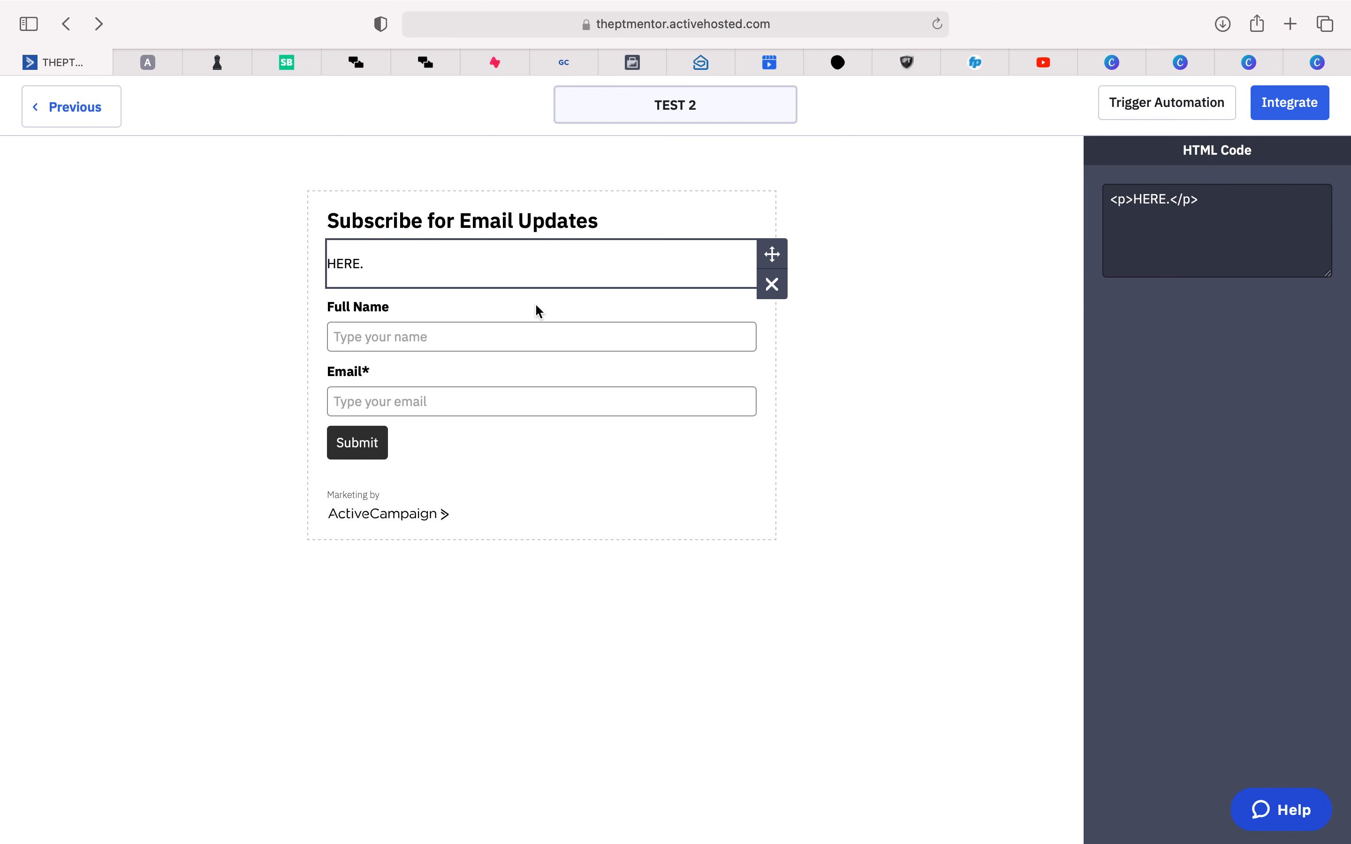
{"action": "left_click", "coordinate": [412, 308]}
{"action": "left_click", "coordinate": [384, 402]}
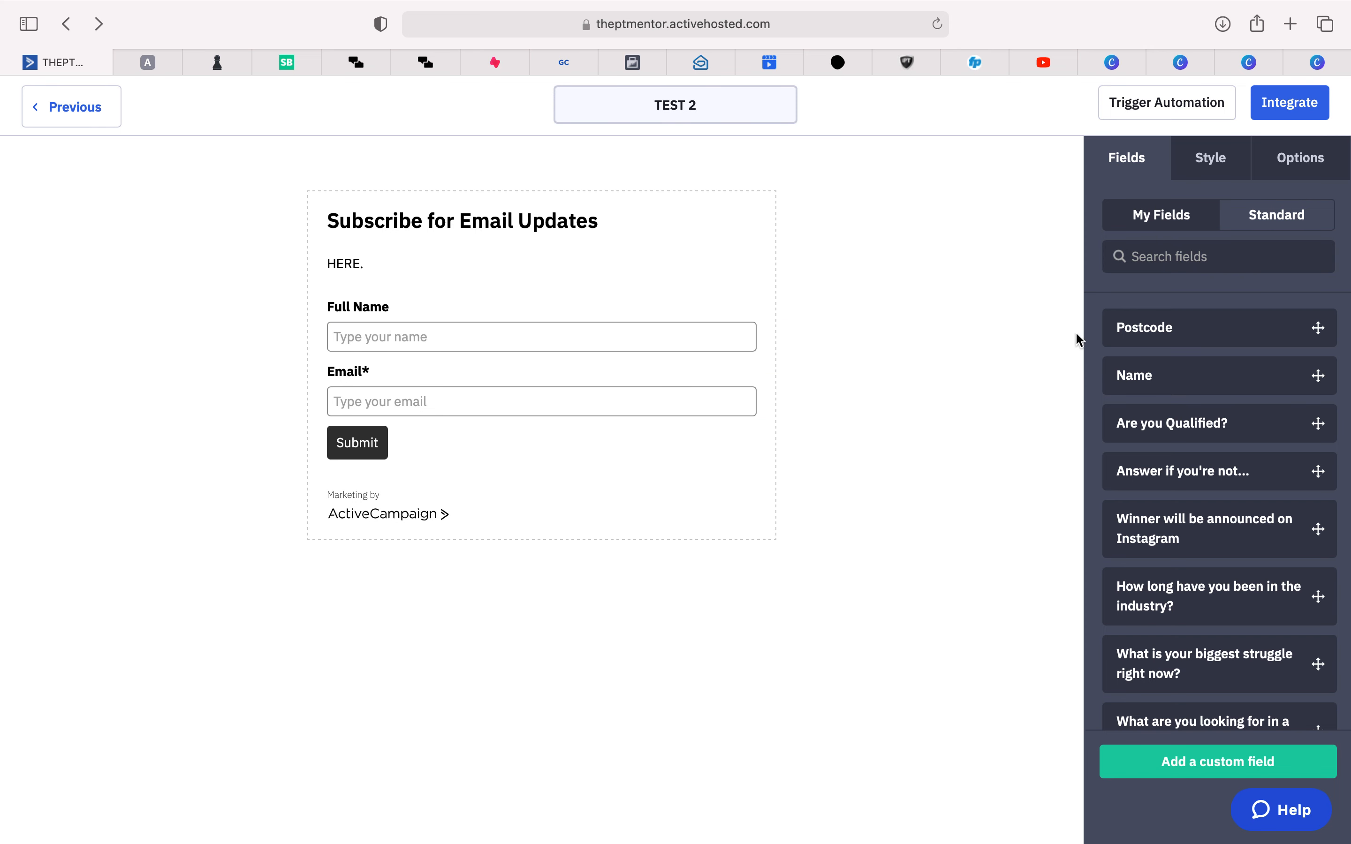
Step: Add the standard Phone field to the form between the Email field and the Submit button
{"action": "left_click", "coordinate": [1183, 217]}
{"action": "left_click", "coordinate": [1293, 224]}
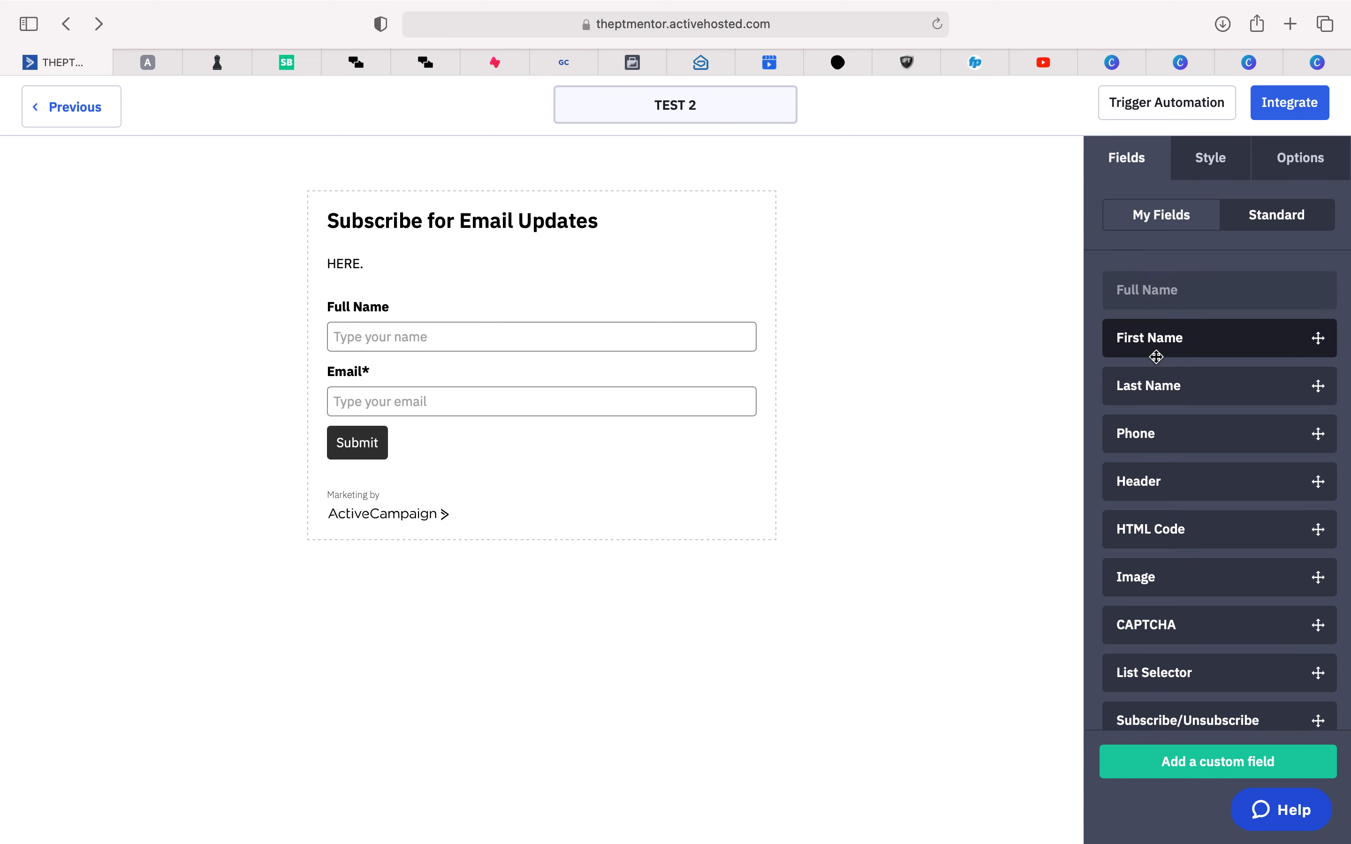
{"action": "left_click", "coordinate": [1189, 435]}
{"action": "left_click_drag", "start_coordinate": [1189, 435], "coordinate": [496, 417]}
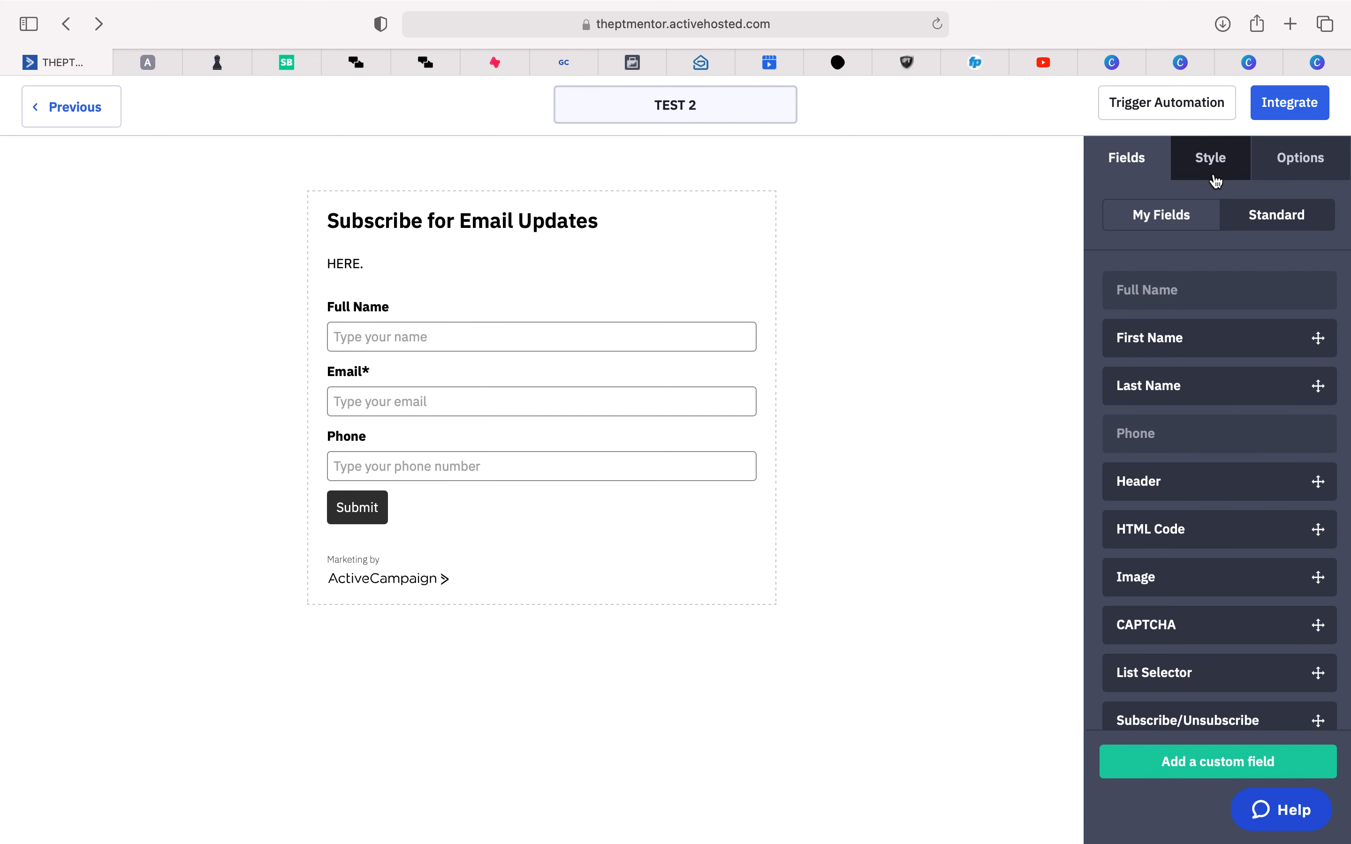
Step: Check the form's style settings and add an Image block above the "Subscribe for Email Updates" heading
{"action": "left_click", "coordinate": [1218, 159]}
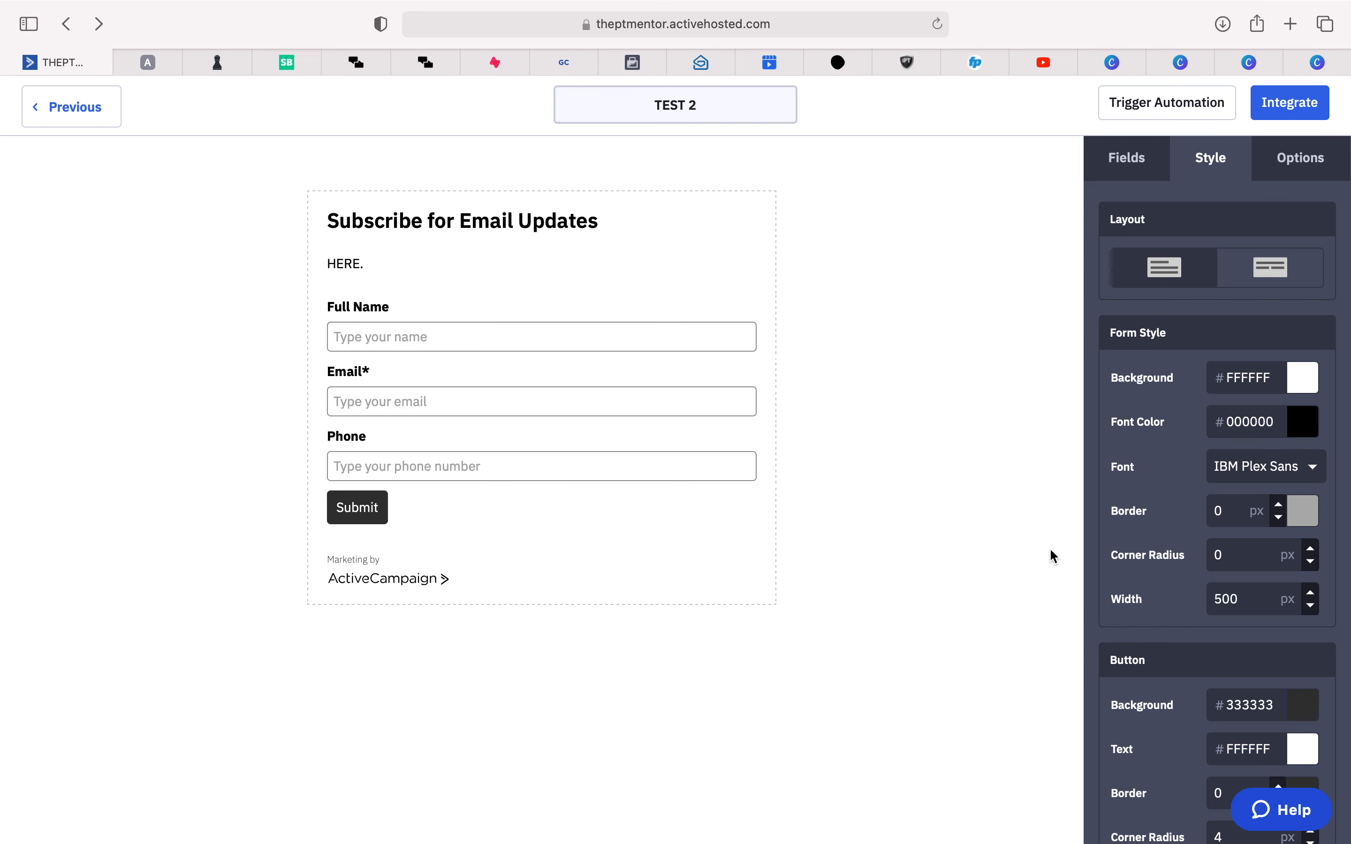
{"action": "scroll", "coordinate": [1174, 620], "scroll_direction": "down", "scroll_amount": 1}
{"action": "scroll", "coordinate": [1174, 620], "scroll_direction": "up", "scroll_amount": 1}
{"action": "left_click", "coordinate": [1133, 168]}
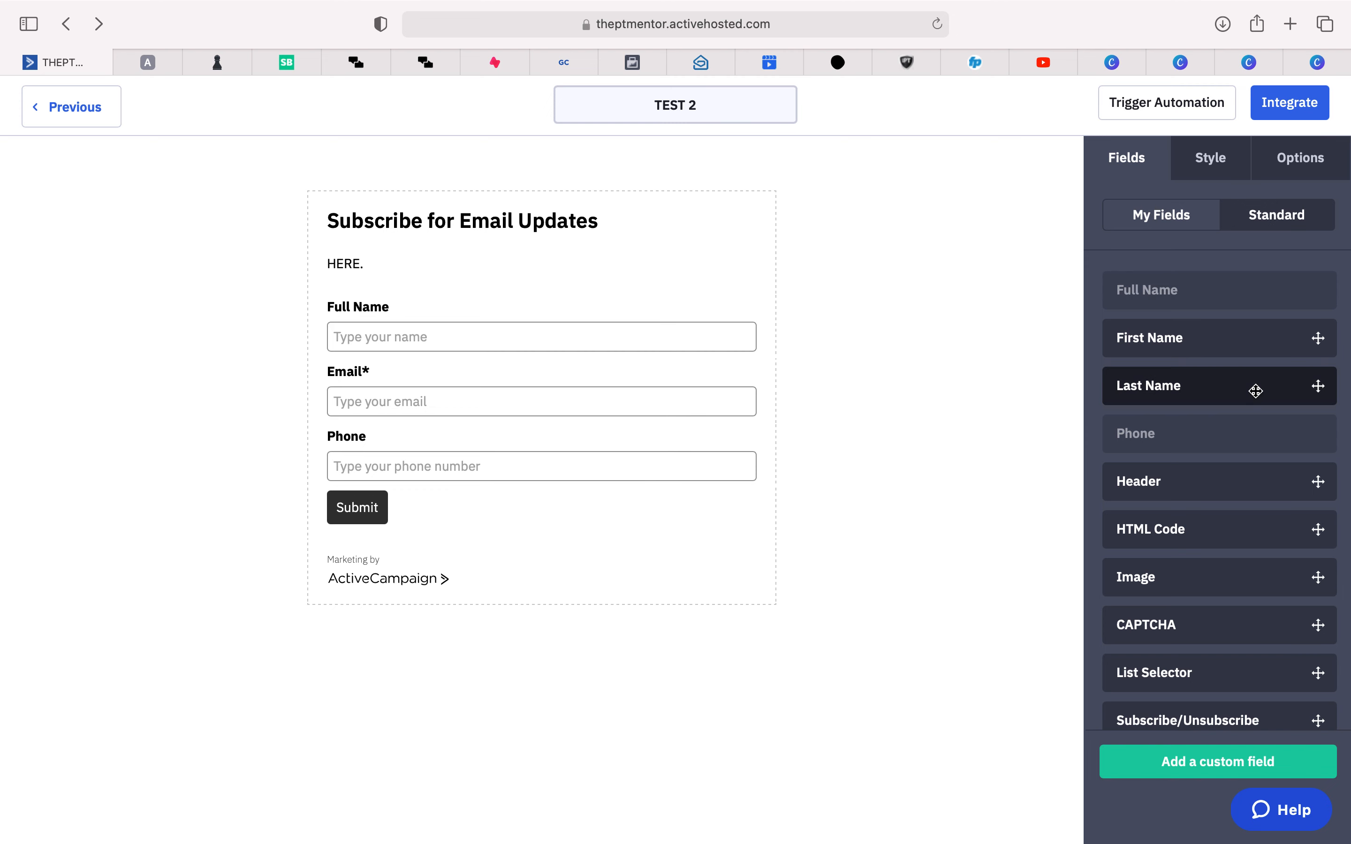
{"action": "left_click_drag", "start_coordinate": [1184, 573], "coordinate": [546, 215]}
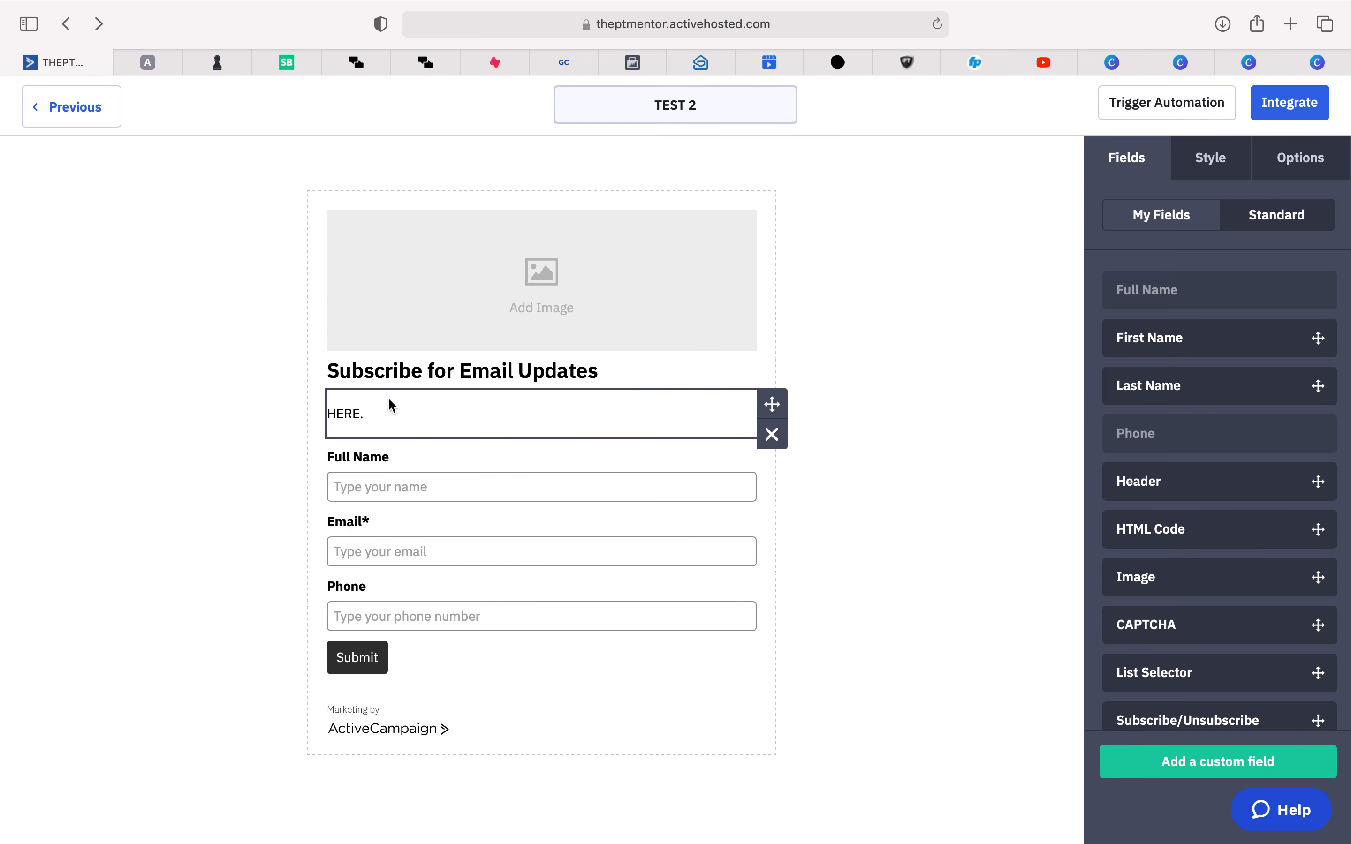
Step: Try switching Opt-in Confirmation off and on for the Learners list action, and leave its settings without saving
{"action": "left_click", "coordinate": [1318, 173]}
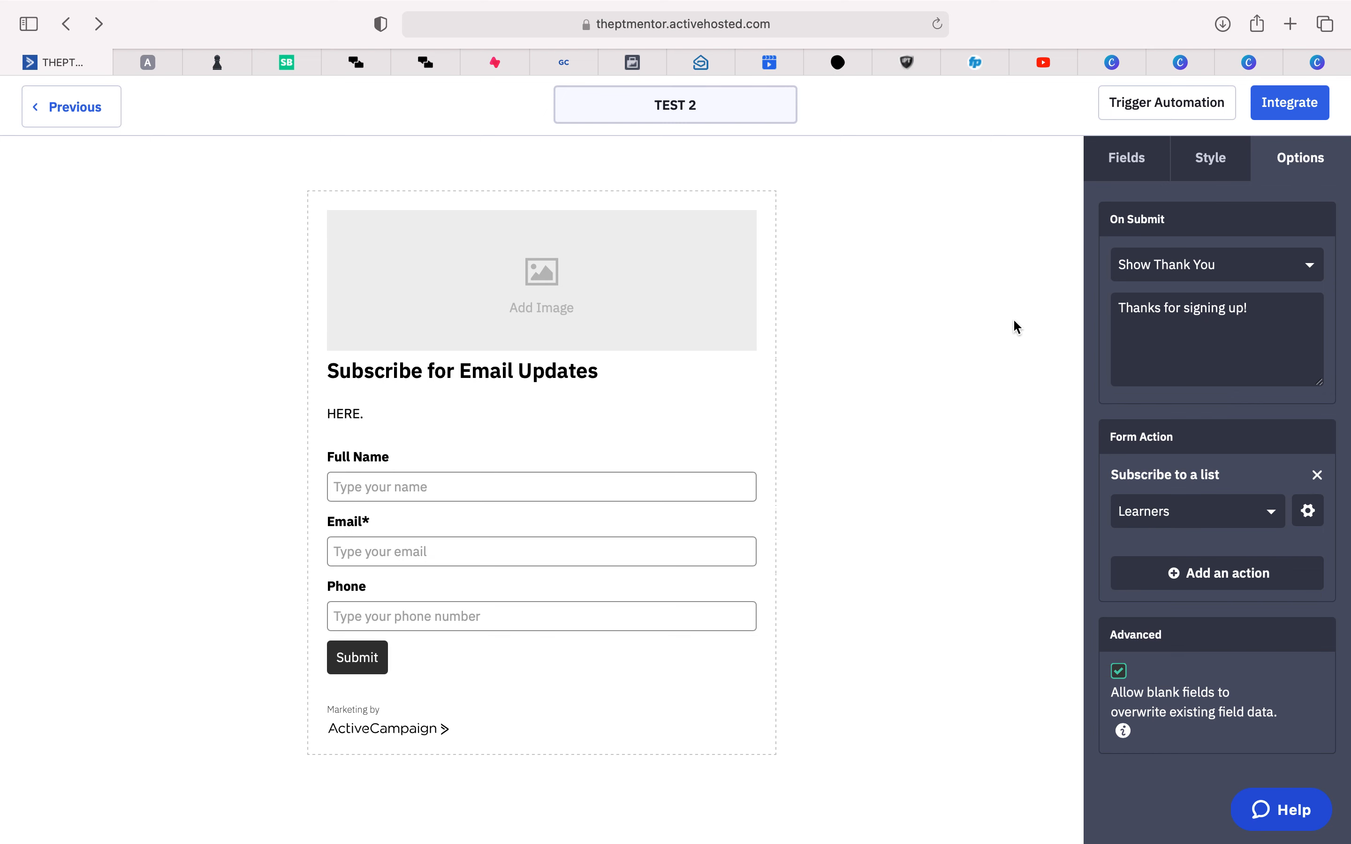
{"action": "left_click", "coordinate": [1311, 515]}
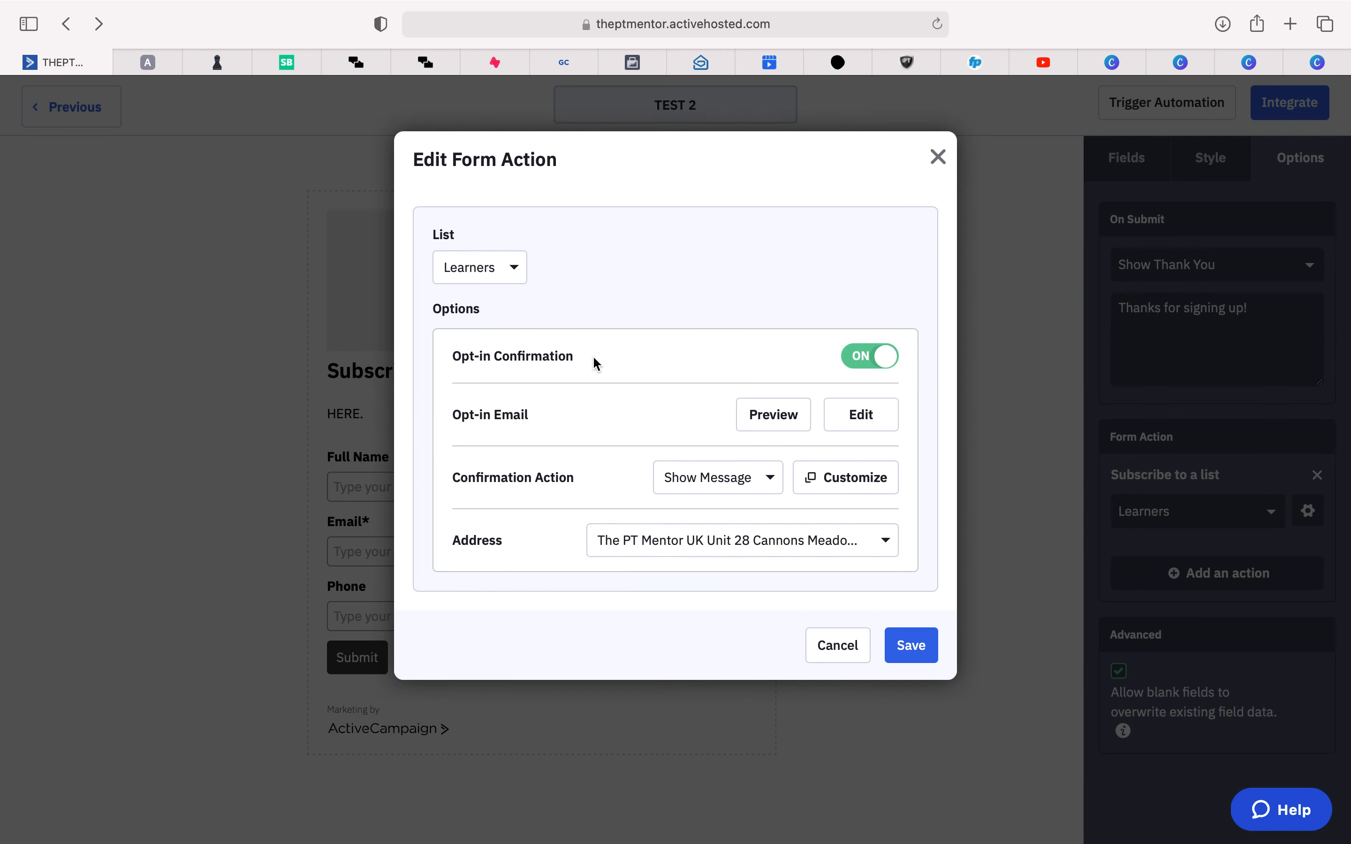
{"action": "left_click", "coordinate": [875, 358]}
{"action": "left_click", "coordinate": [874, 358]}
{"action": "left_click", "coordinate": [874, 358]}
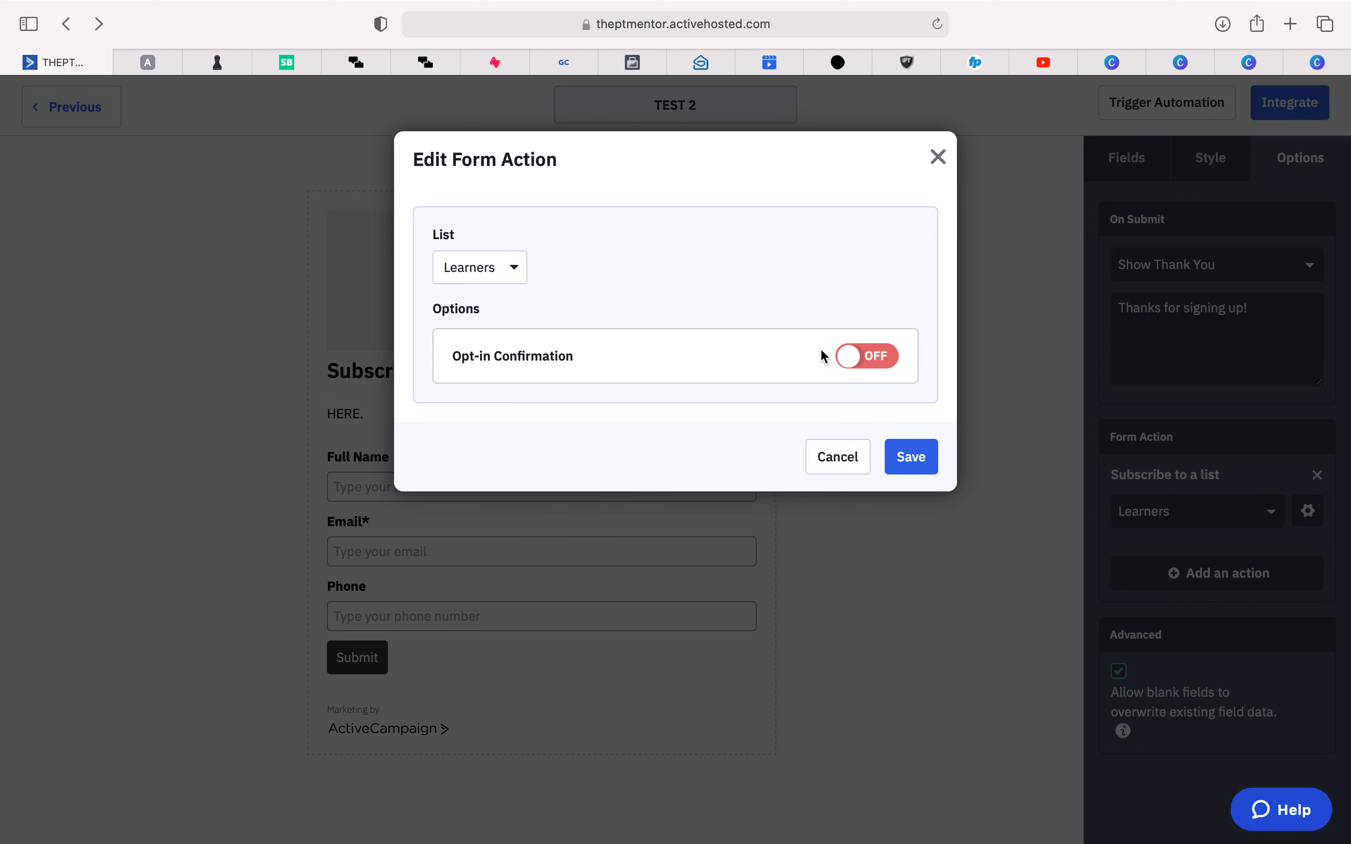
{"action": "left_click", "coordinate": [874, 356]}
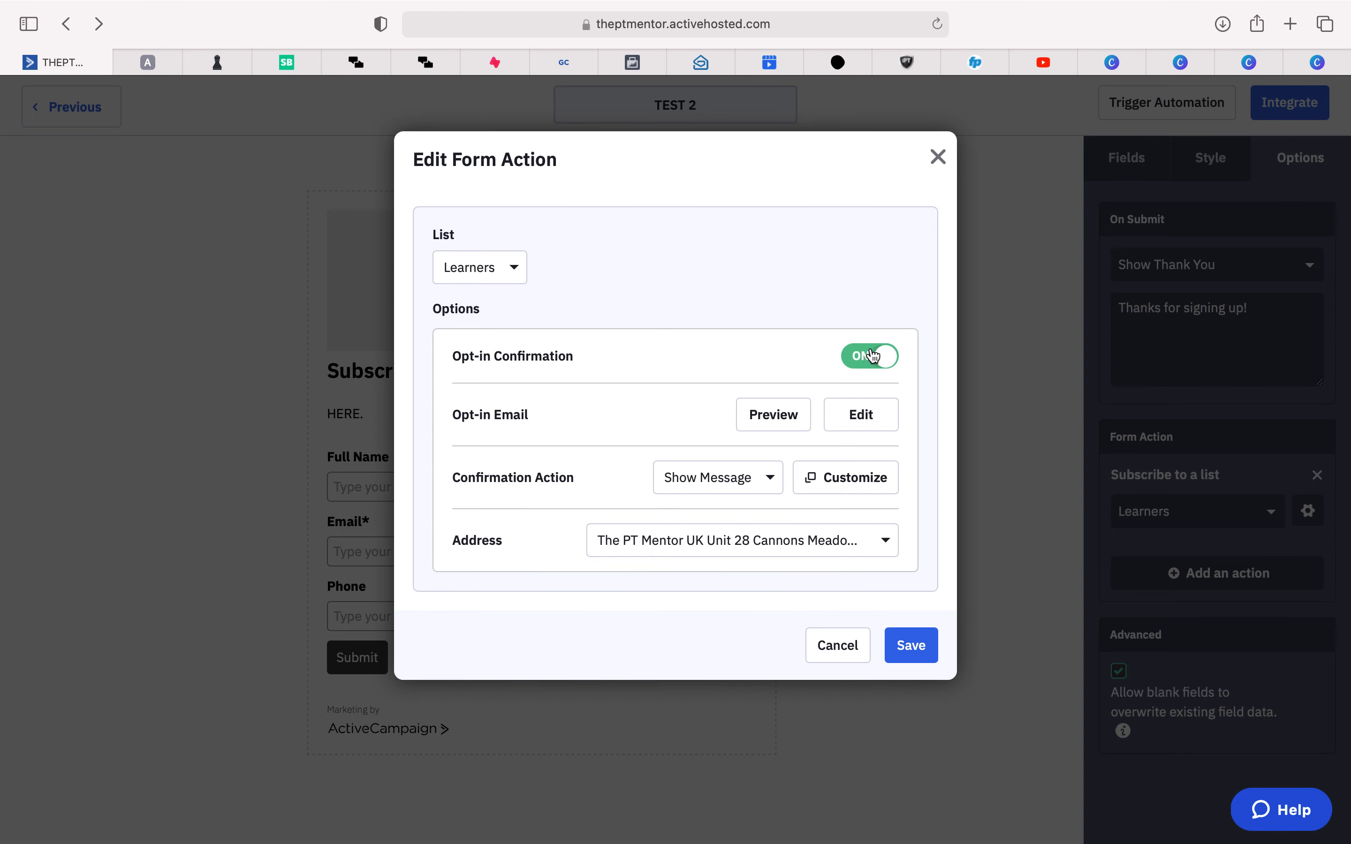
{"action": "left_click", "coordinate": [939, 159]}
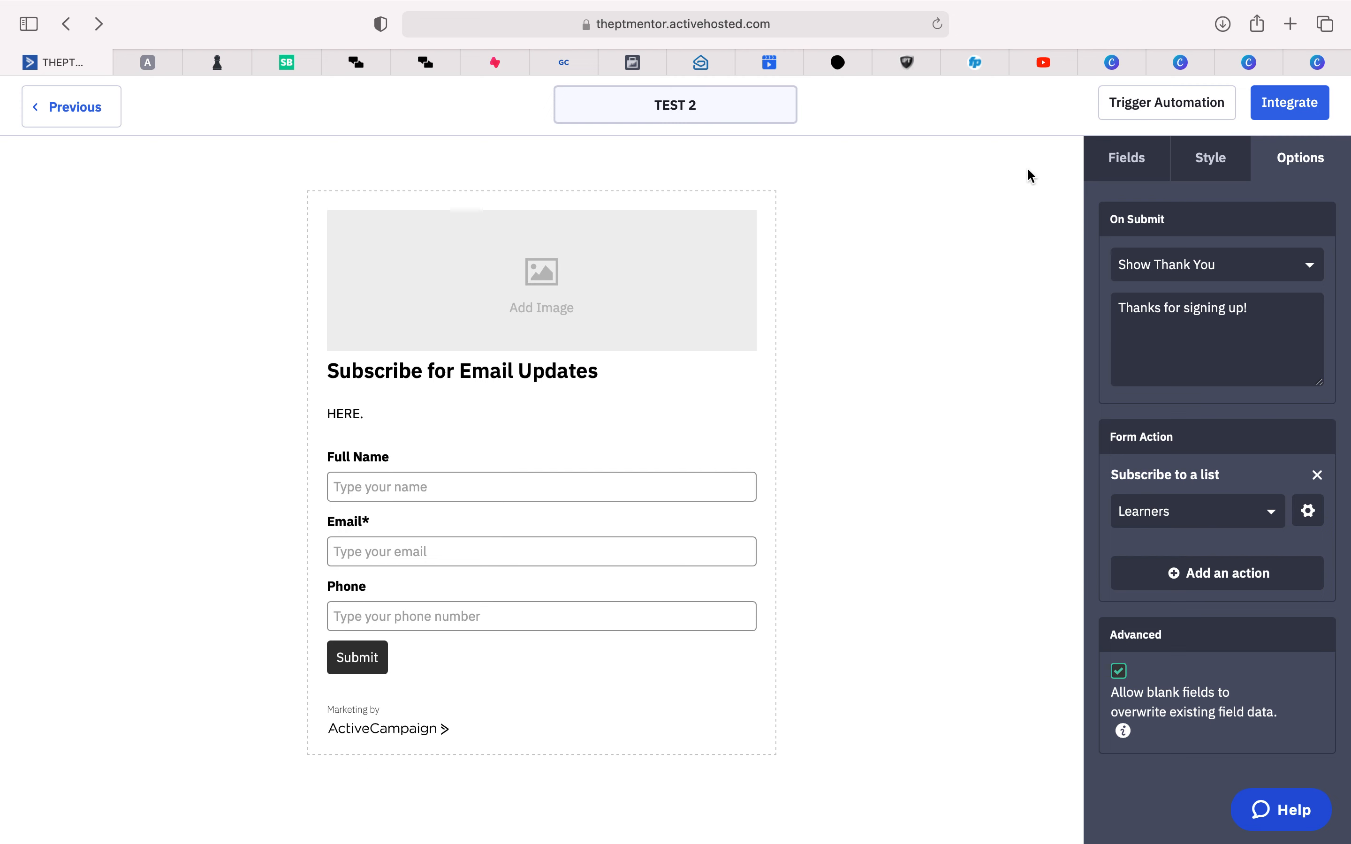
Step: Preview the opt-in email of the form's Learners list action and return to the action's settings
{"action": "left_click", "coordinate": [1129, 177]}
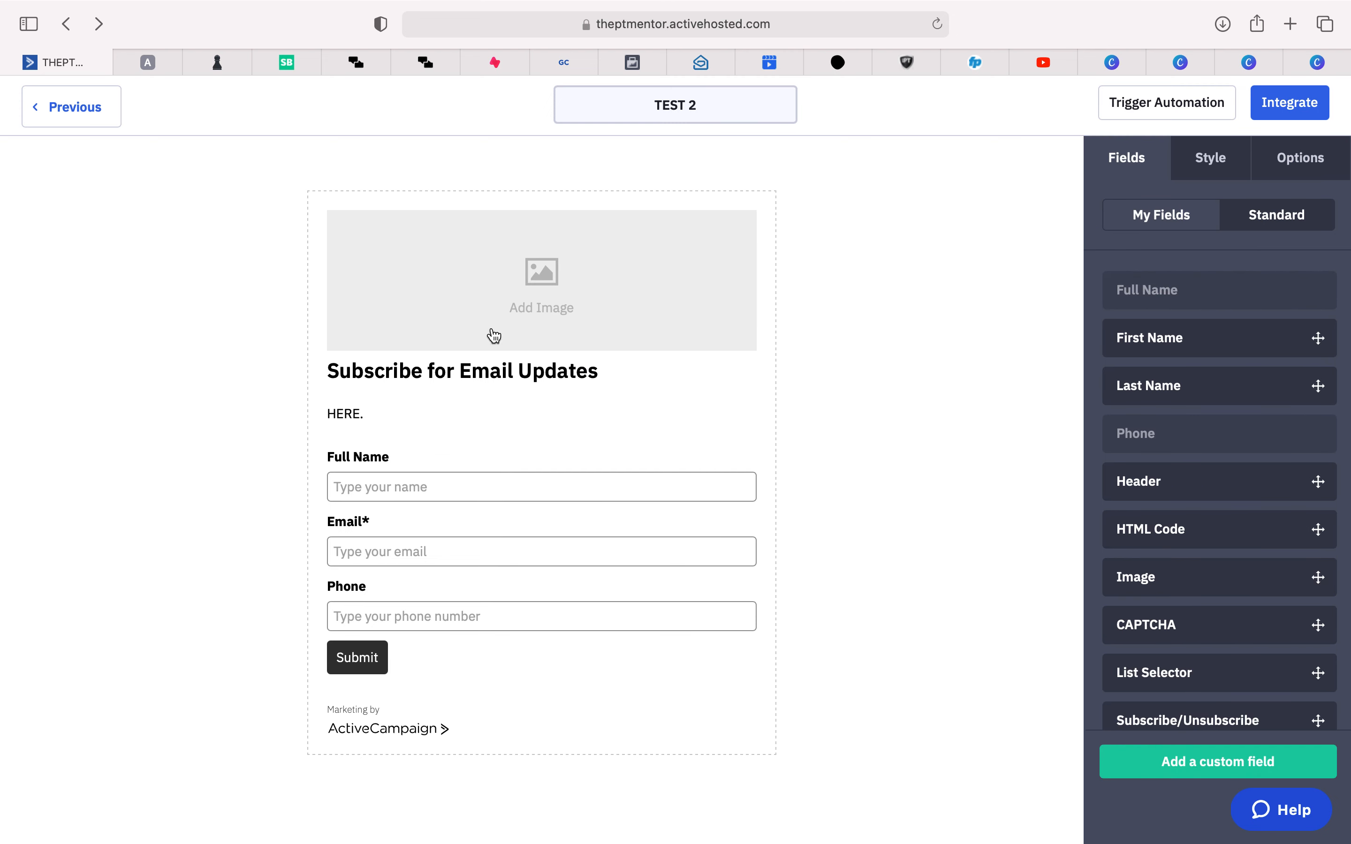
{"action": "left_click", "coordinate": [1215, 174]}
{"action": "left_click", "coordinate": [1313, 178]}
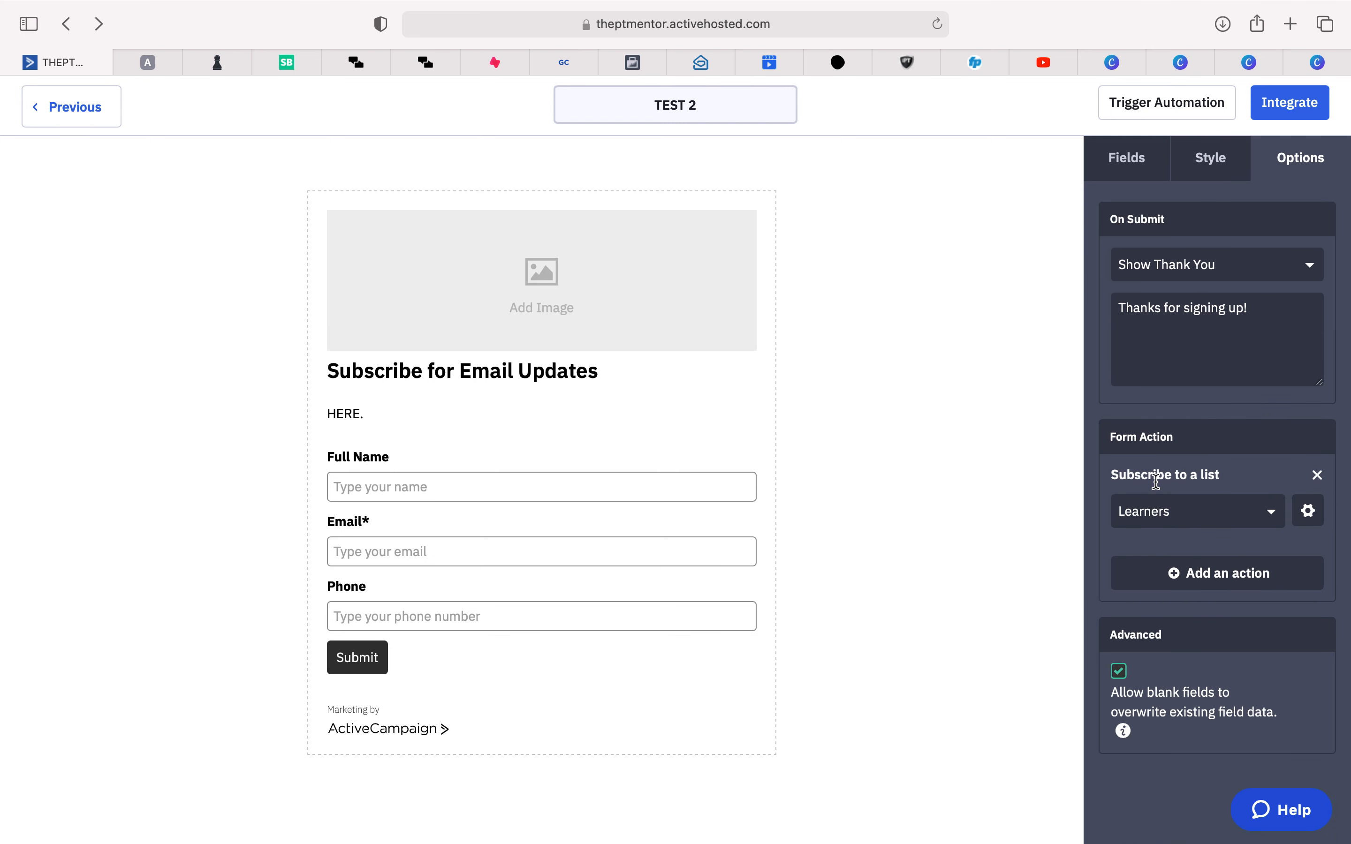
{"action": "left_click", "coordinate": [1321, 516]}
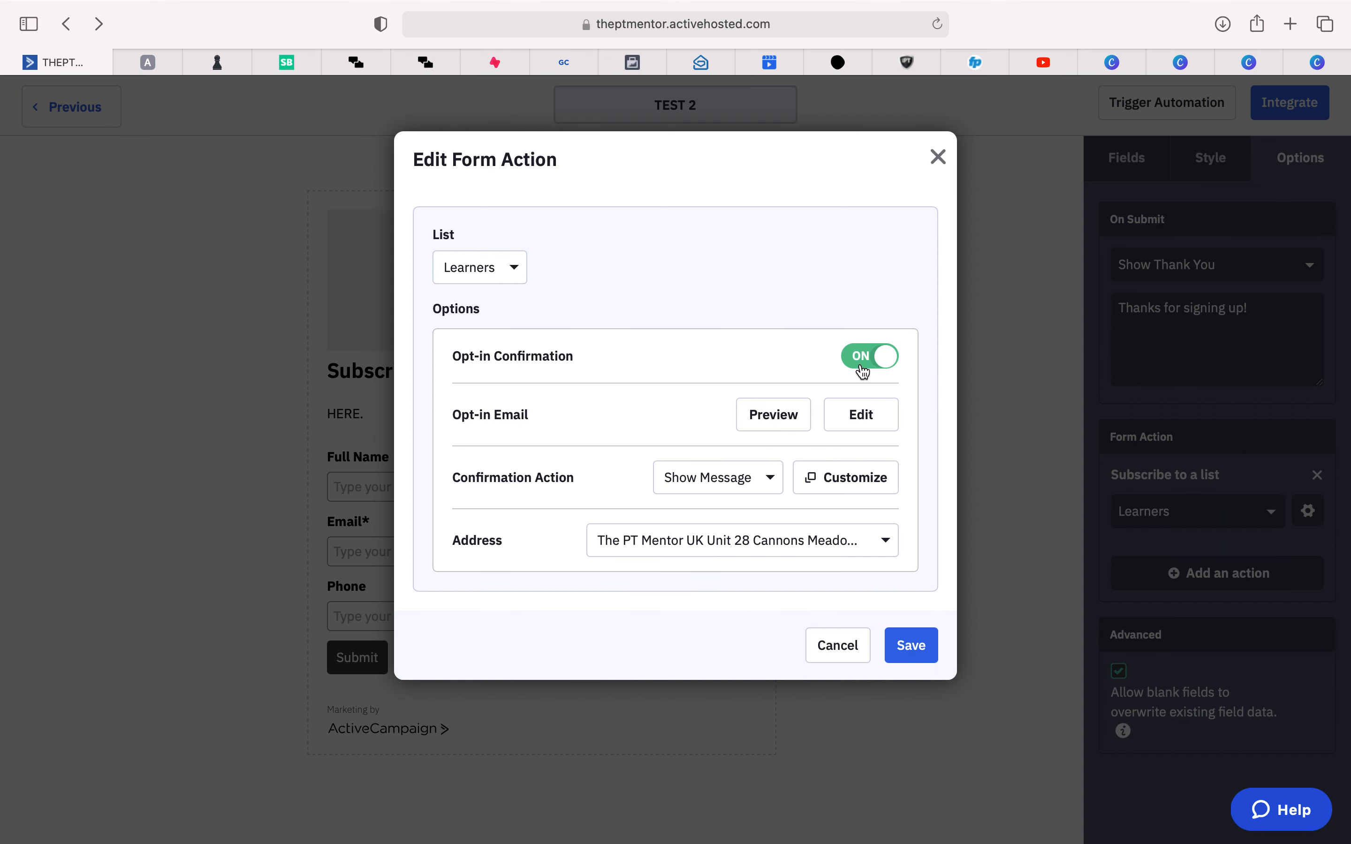
{"action": "left_click", "coordinate": [784, 416]}
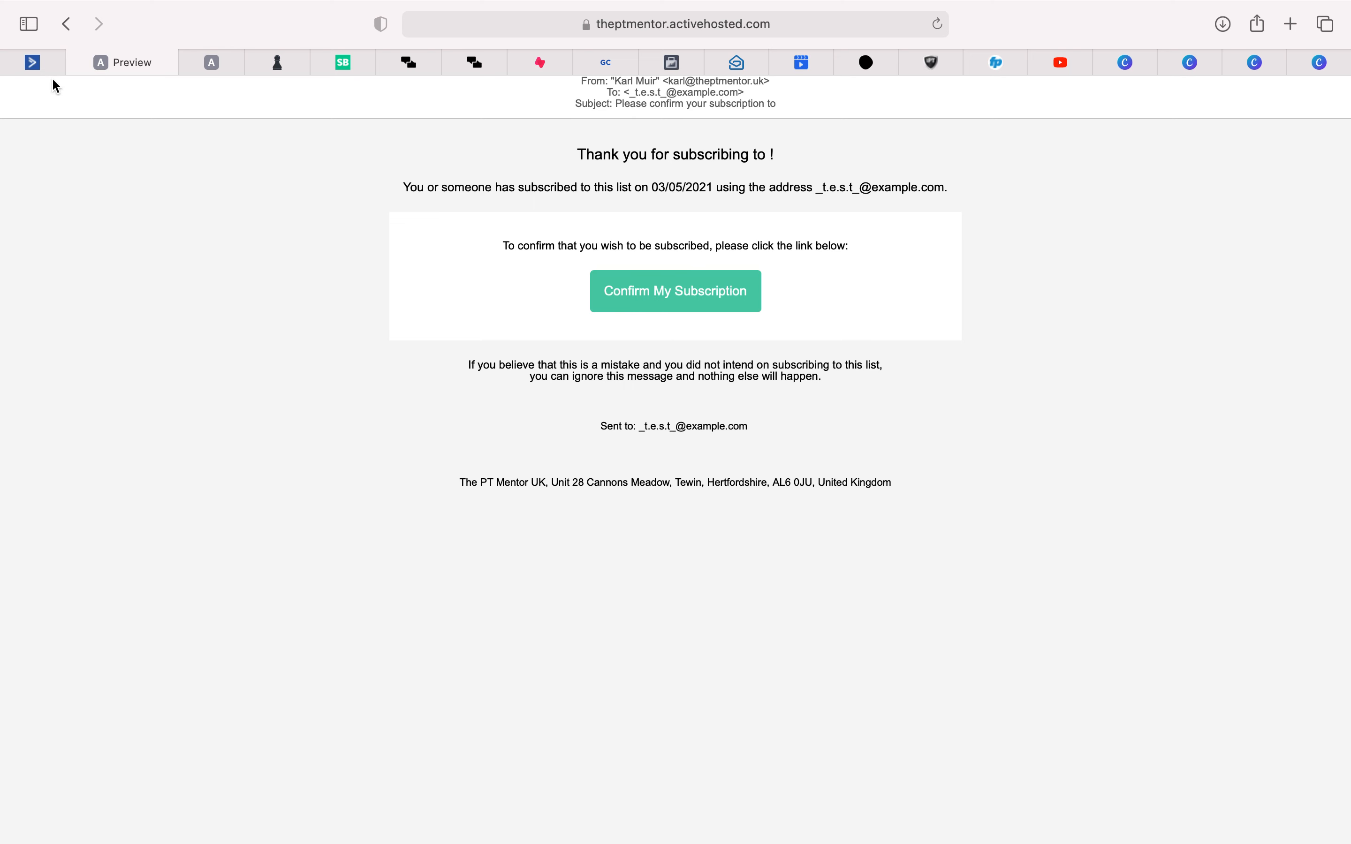
{"action": "left_click", "coordinate": [35, 62]}
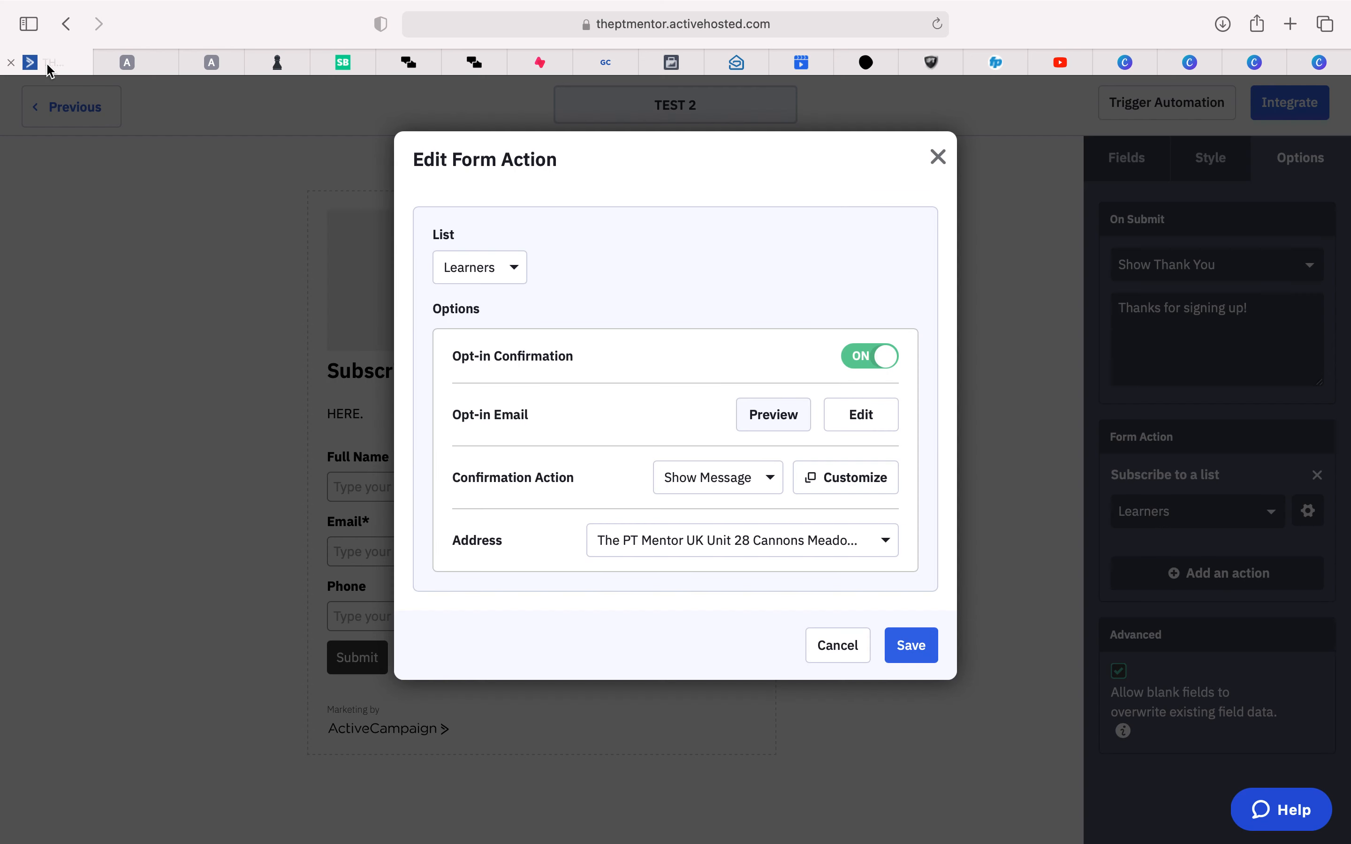
Step: Turn off Opt-in Confirmation for the Learners list action, save it, and open the form's integration options
{"action": "left_click", "coordinate": [864, 361]}
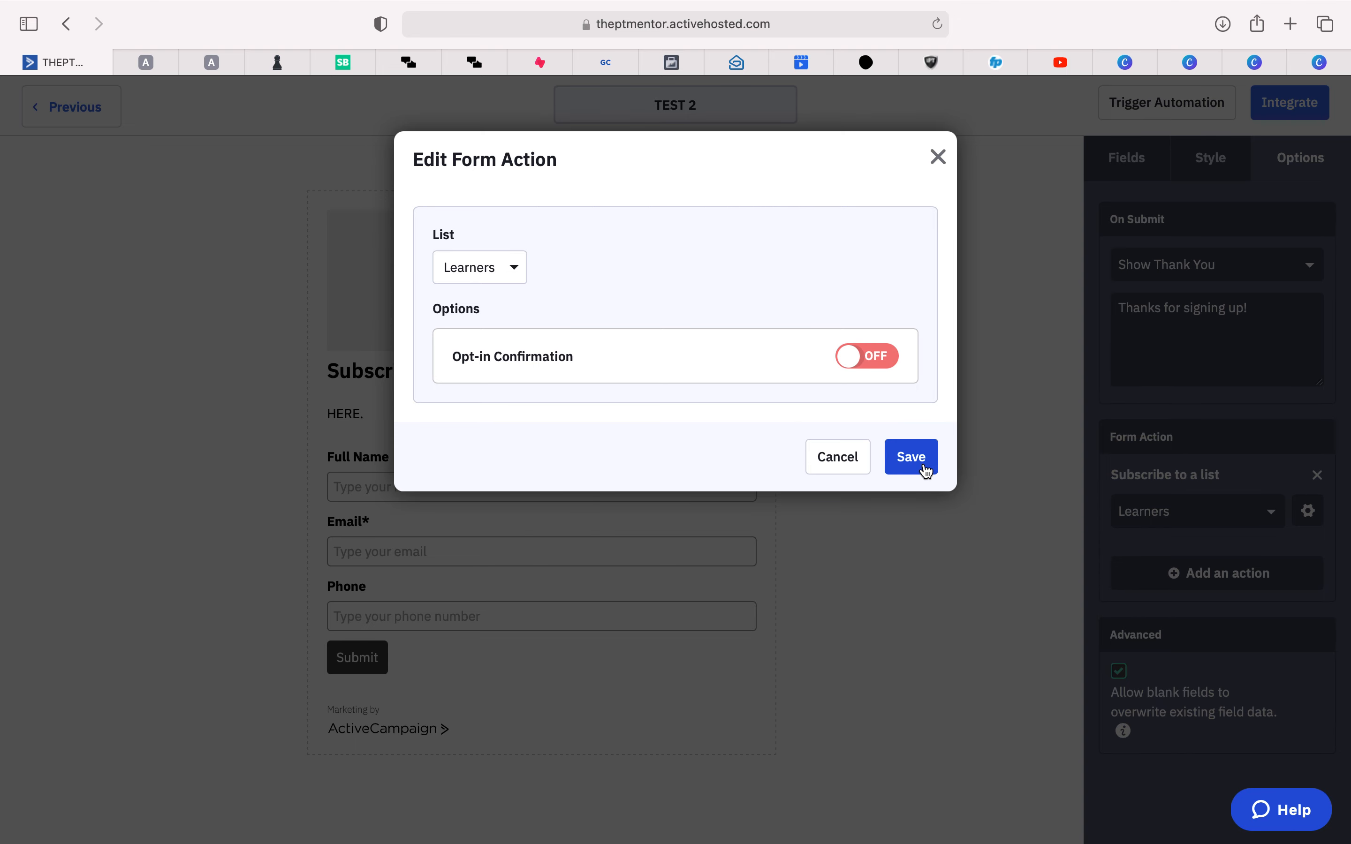
{"action": "left_click", "coordinate": [898, 476]}
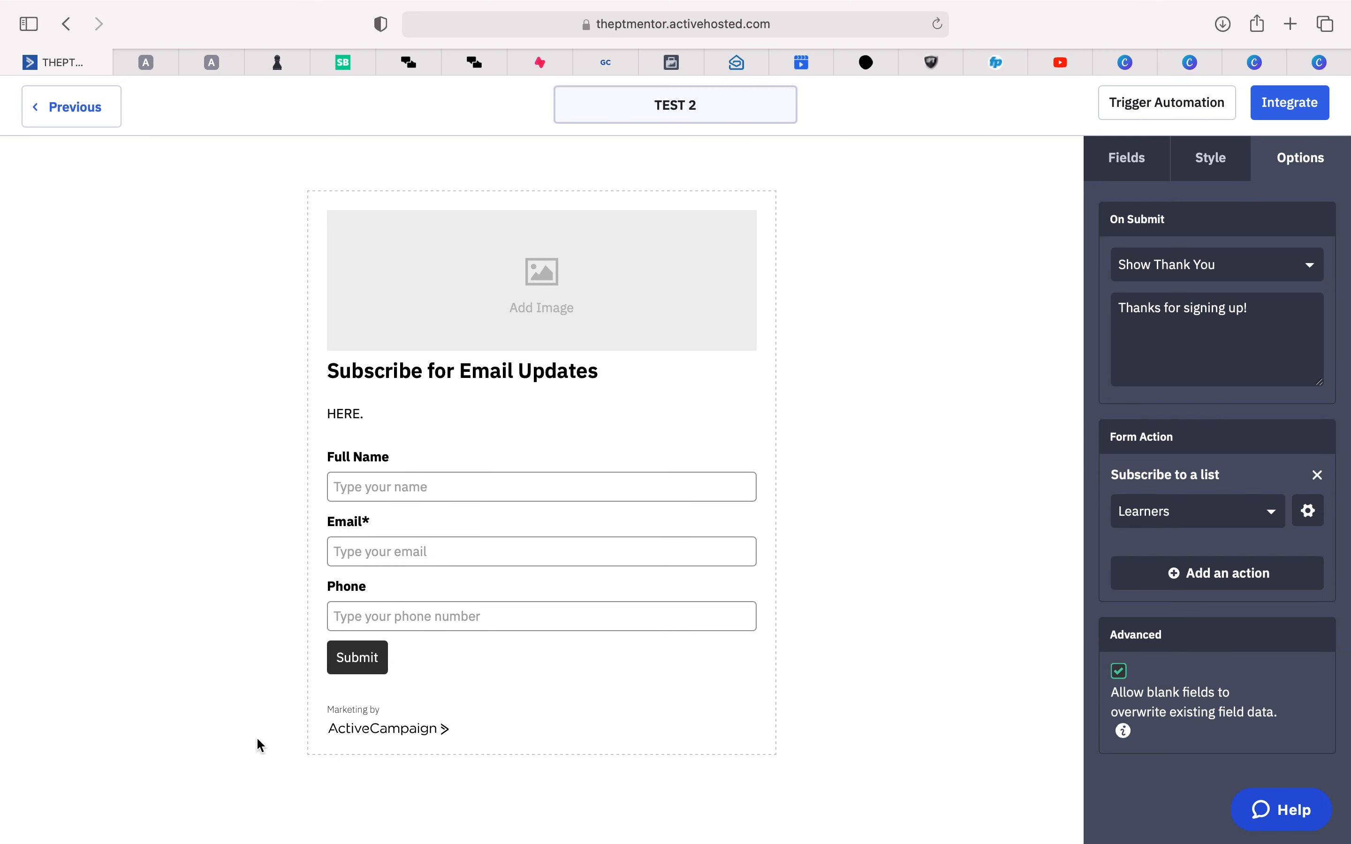
{"action": "left_click", "coordinate": [1285, 110]}
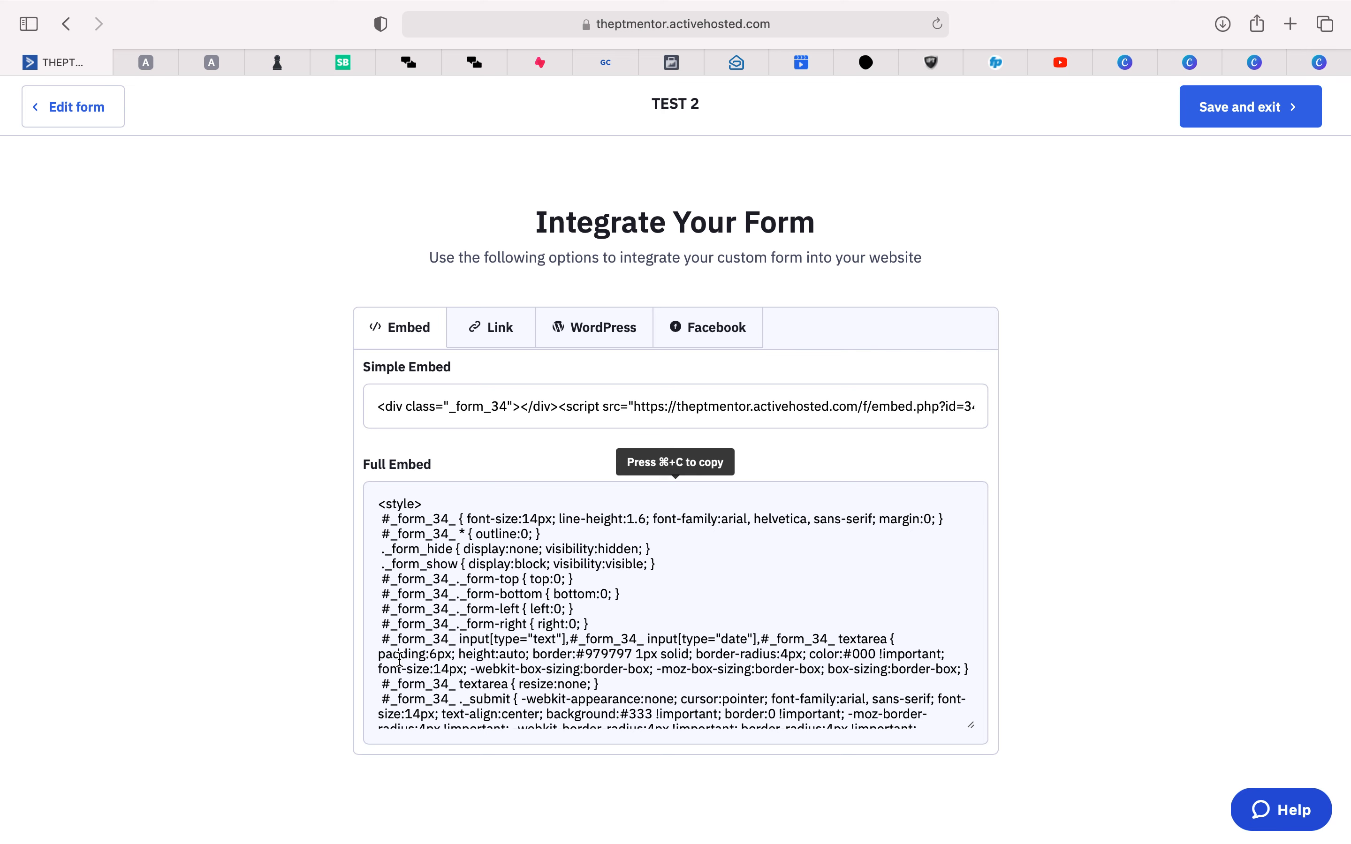
Step: Review the form's Link, WordPress and Facebook integration options, and return to its shareable link
{"action": "left_click", "coordinate": [498, 334]}
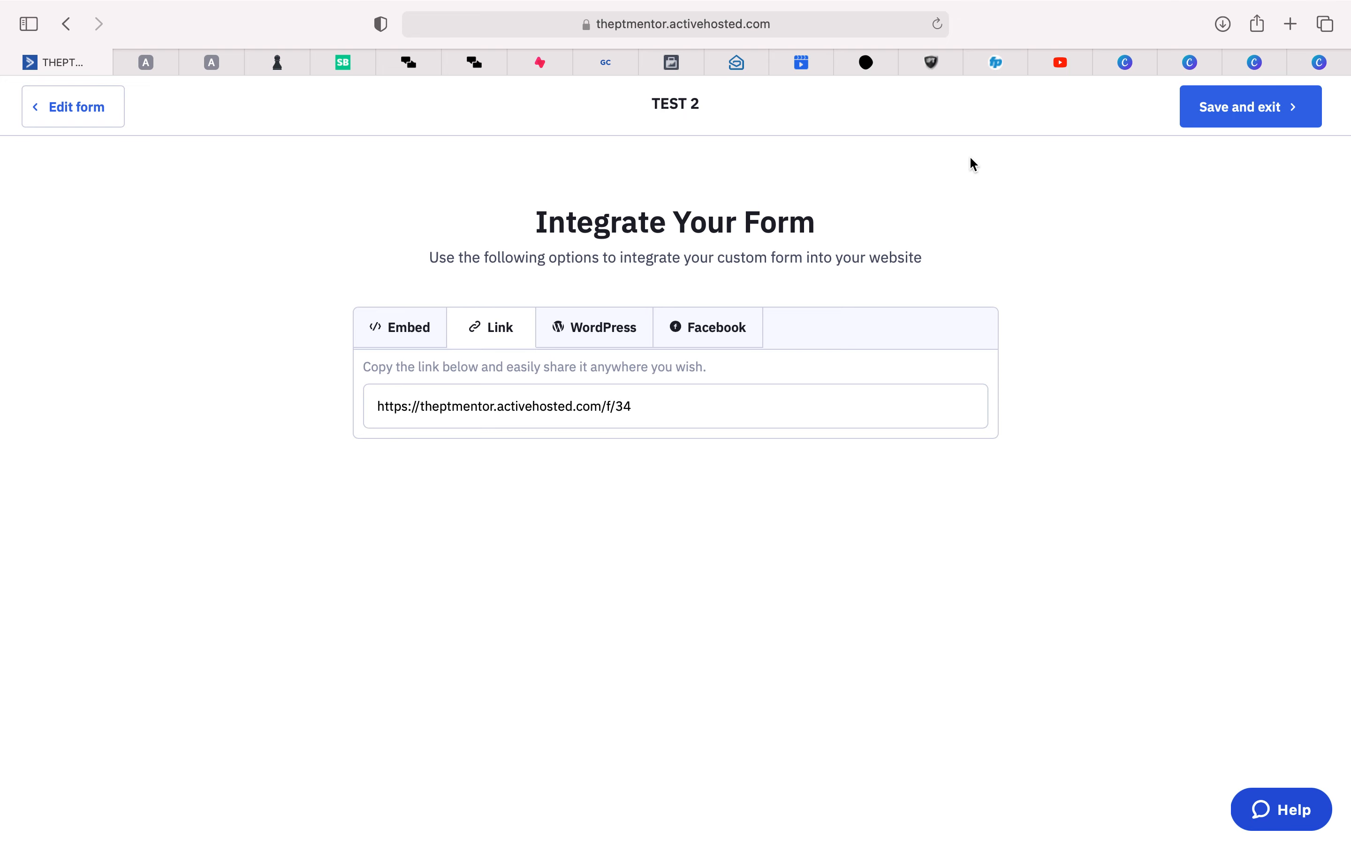
{"action": "left_click", "coordinate": [598, 335]}
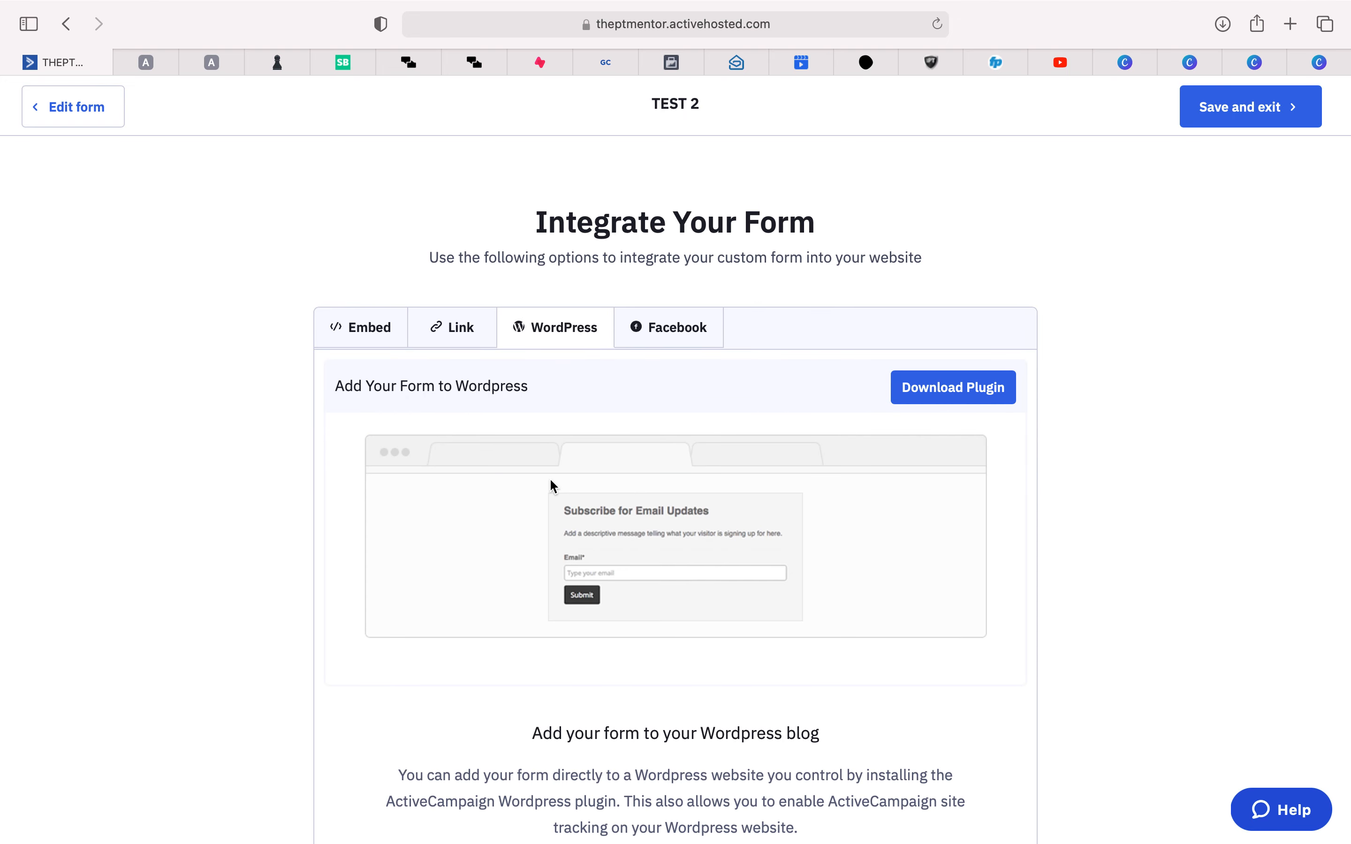
{"action": "scroll", "coordinate": [636, 481], "scroll_direction": "down", "scroll_amount": 3}
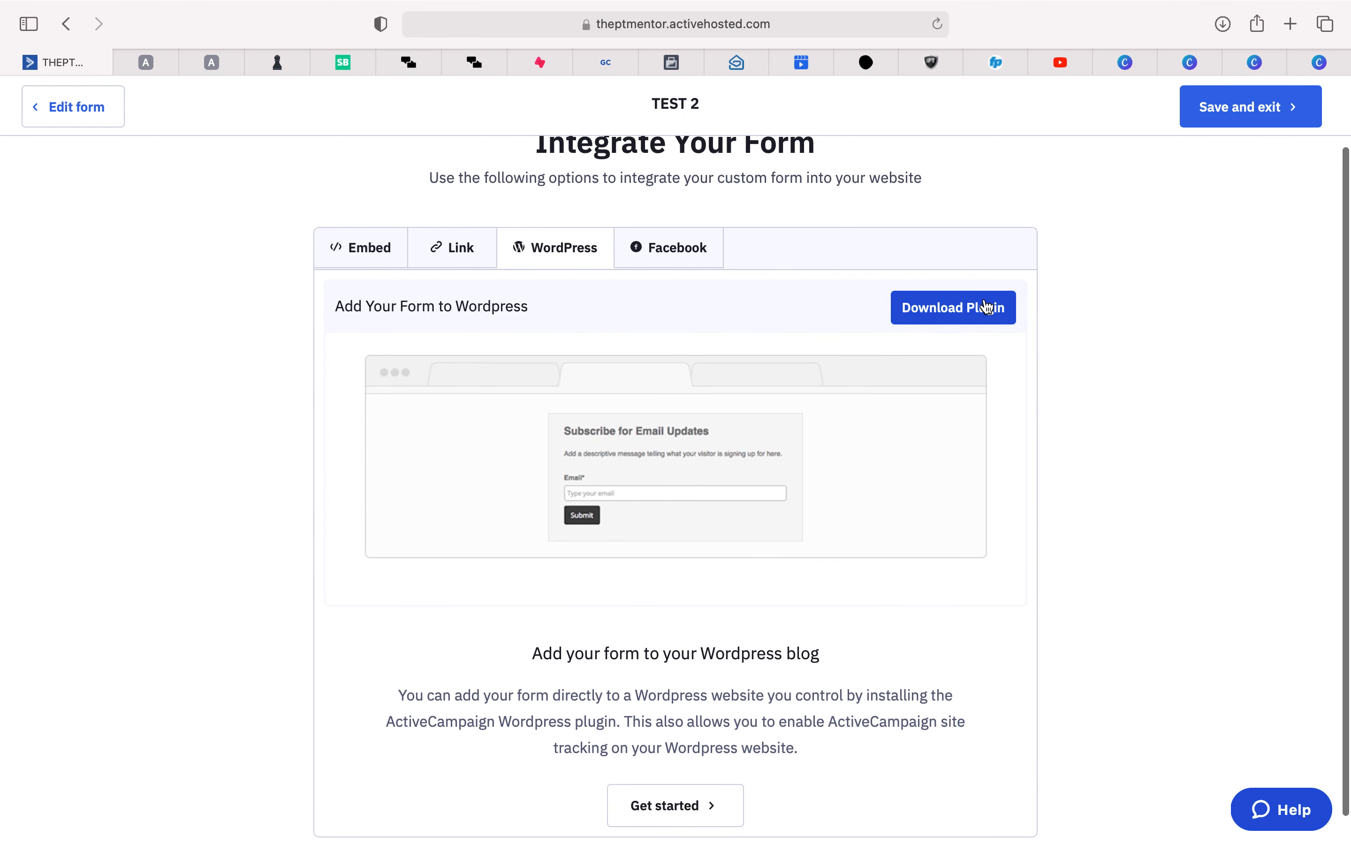
{"action": "left_click", "coordinate": [688, 248]}
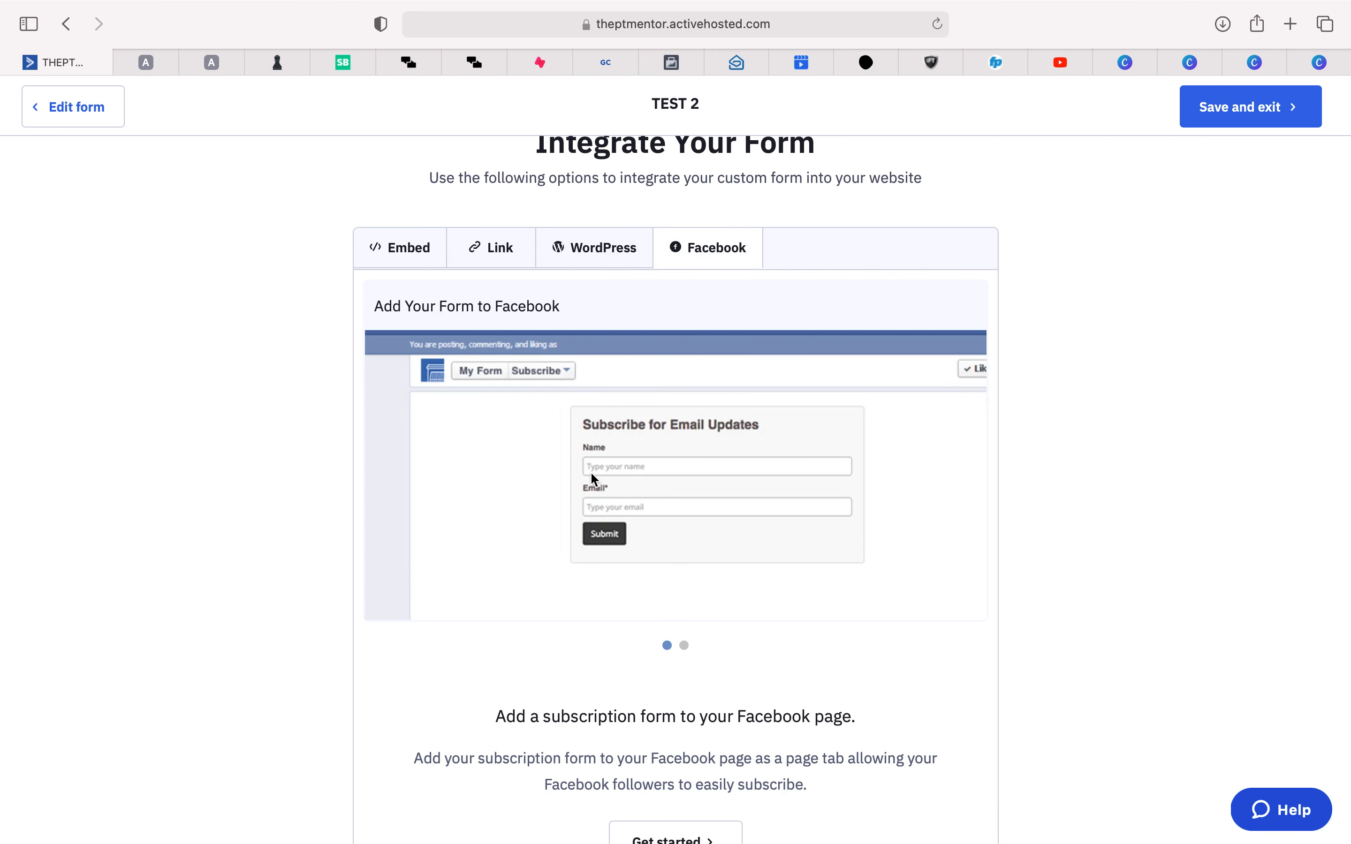
{"action": "scroll", "coordinate": [594, 479], "scroll_direction": "down", "scroll_amount": 2}
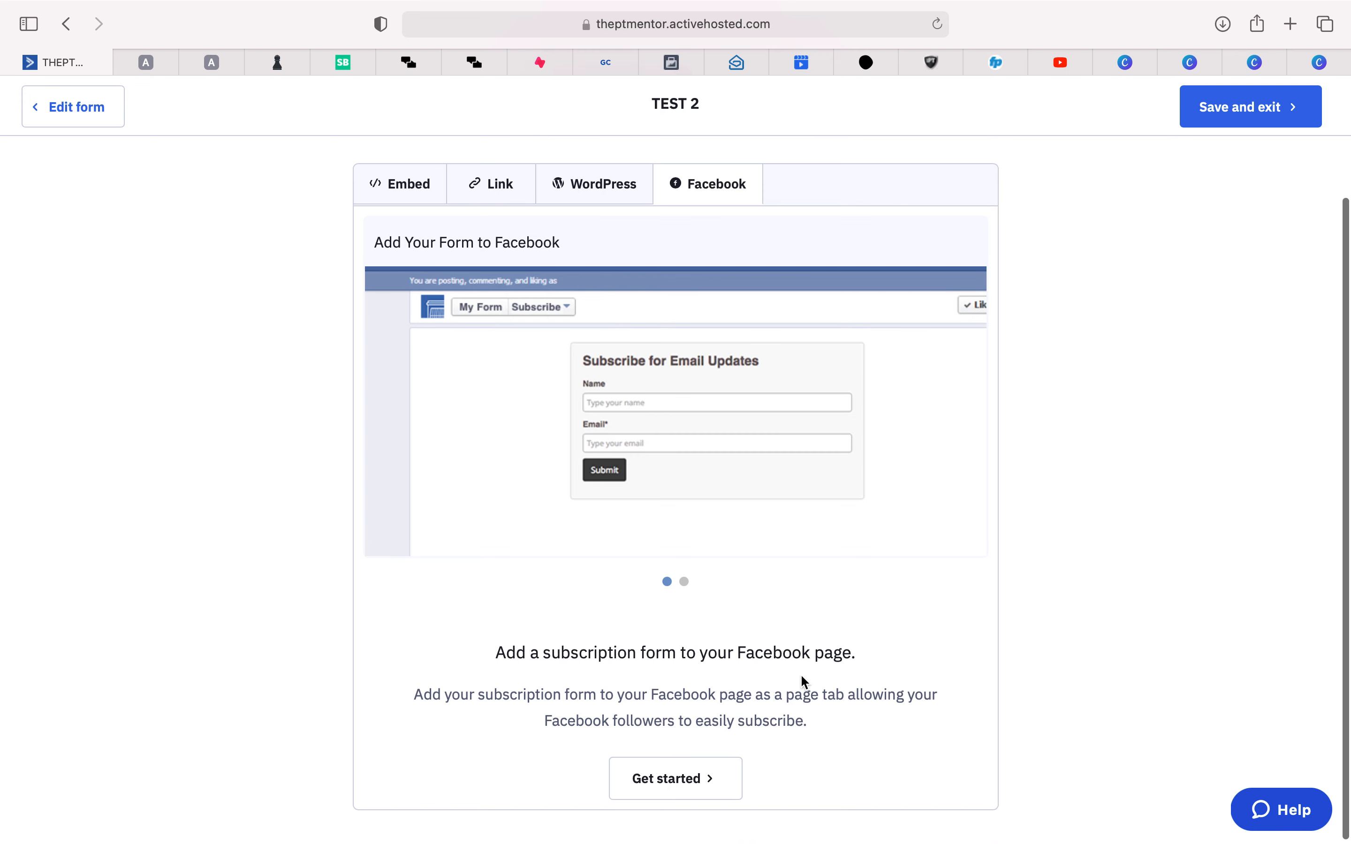
{"action": "left_click", "coordinate": [507, 203]}
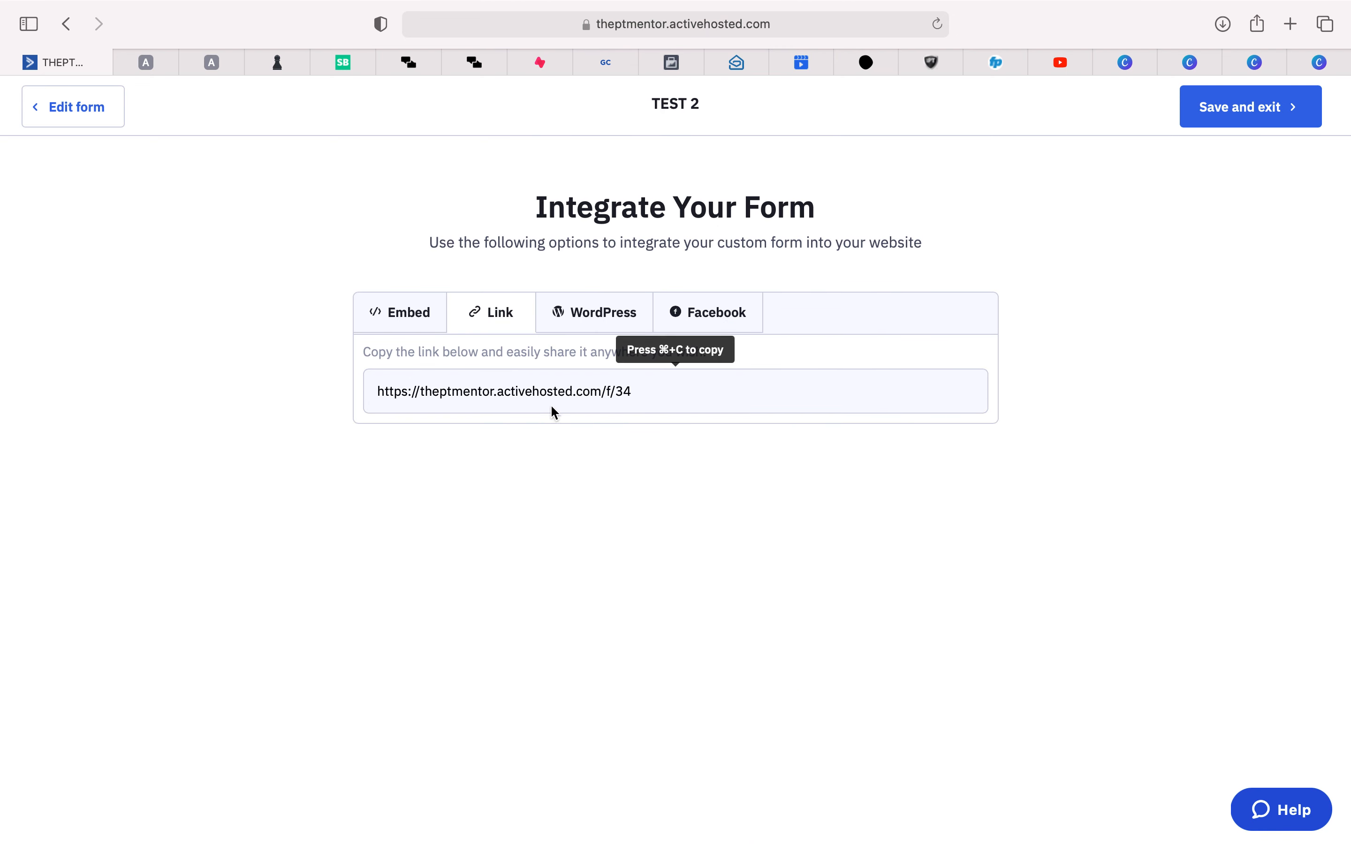